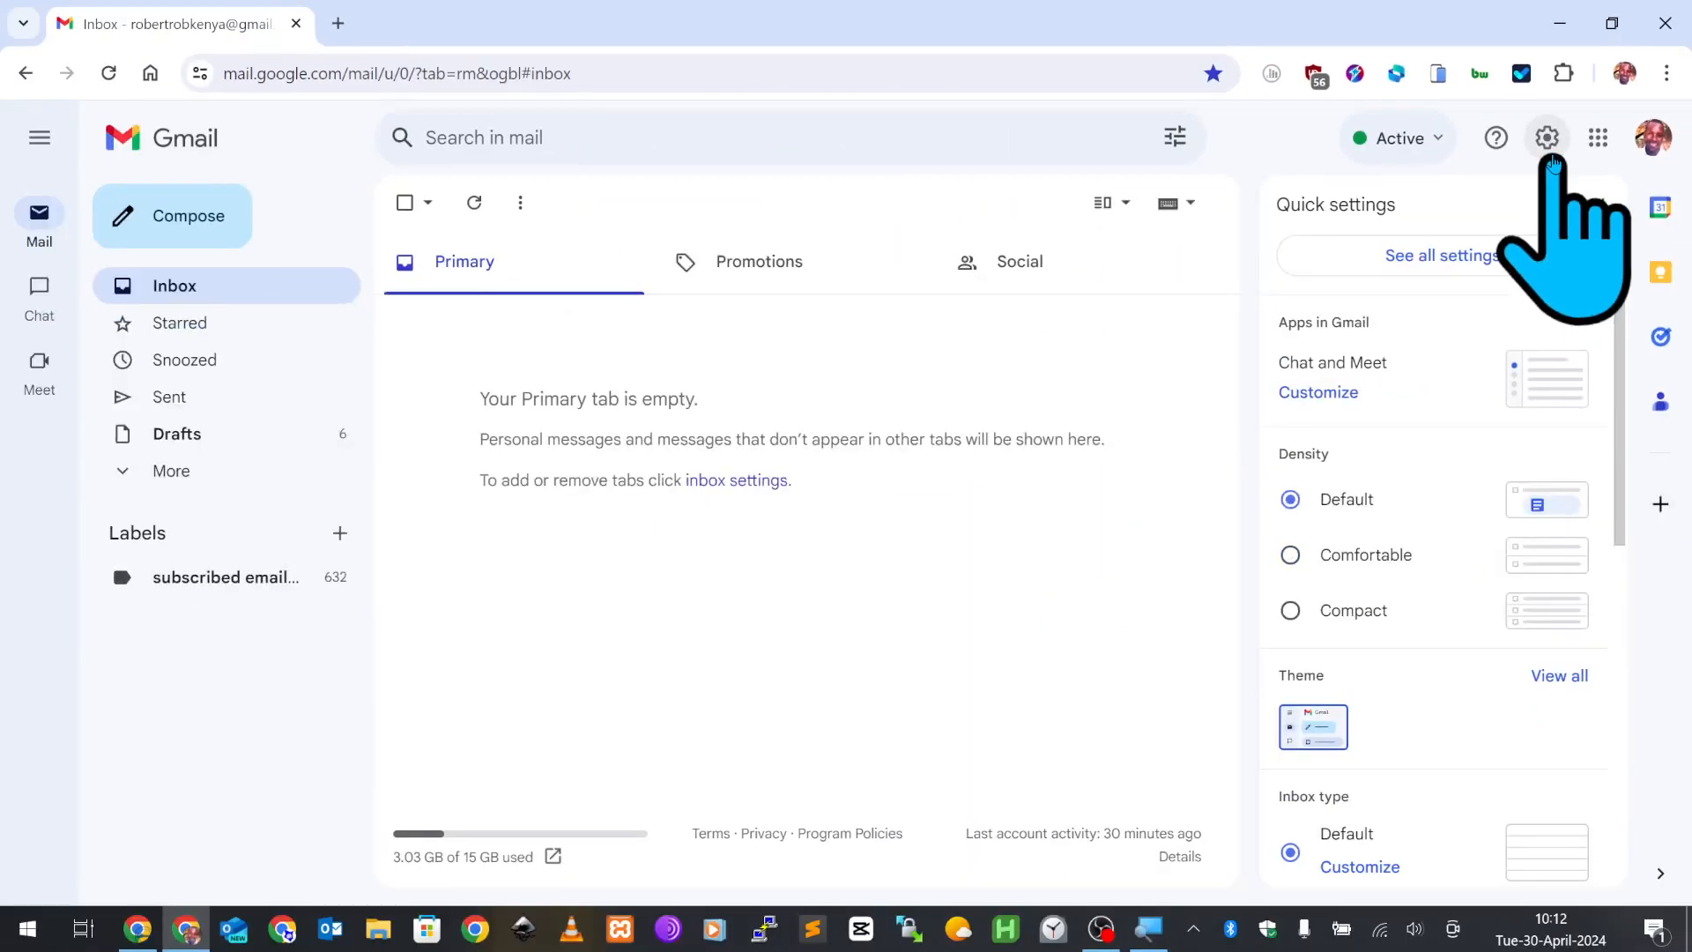
- Open Gmail's full settings and switch to the Accounts and Import tab
left_click(1460, 261)
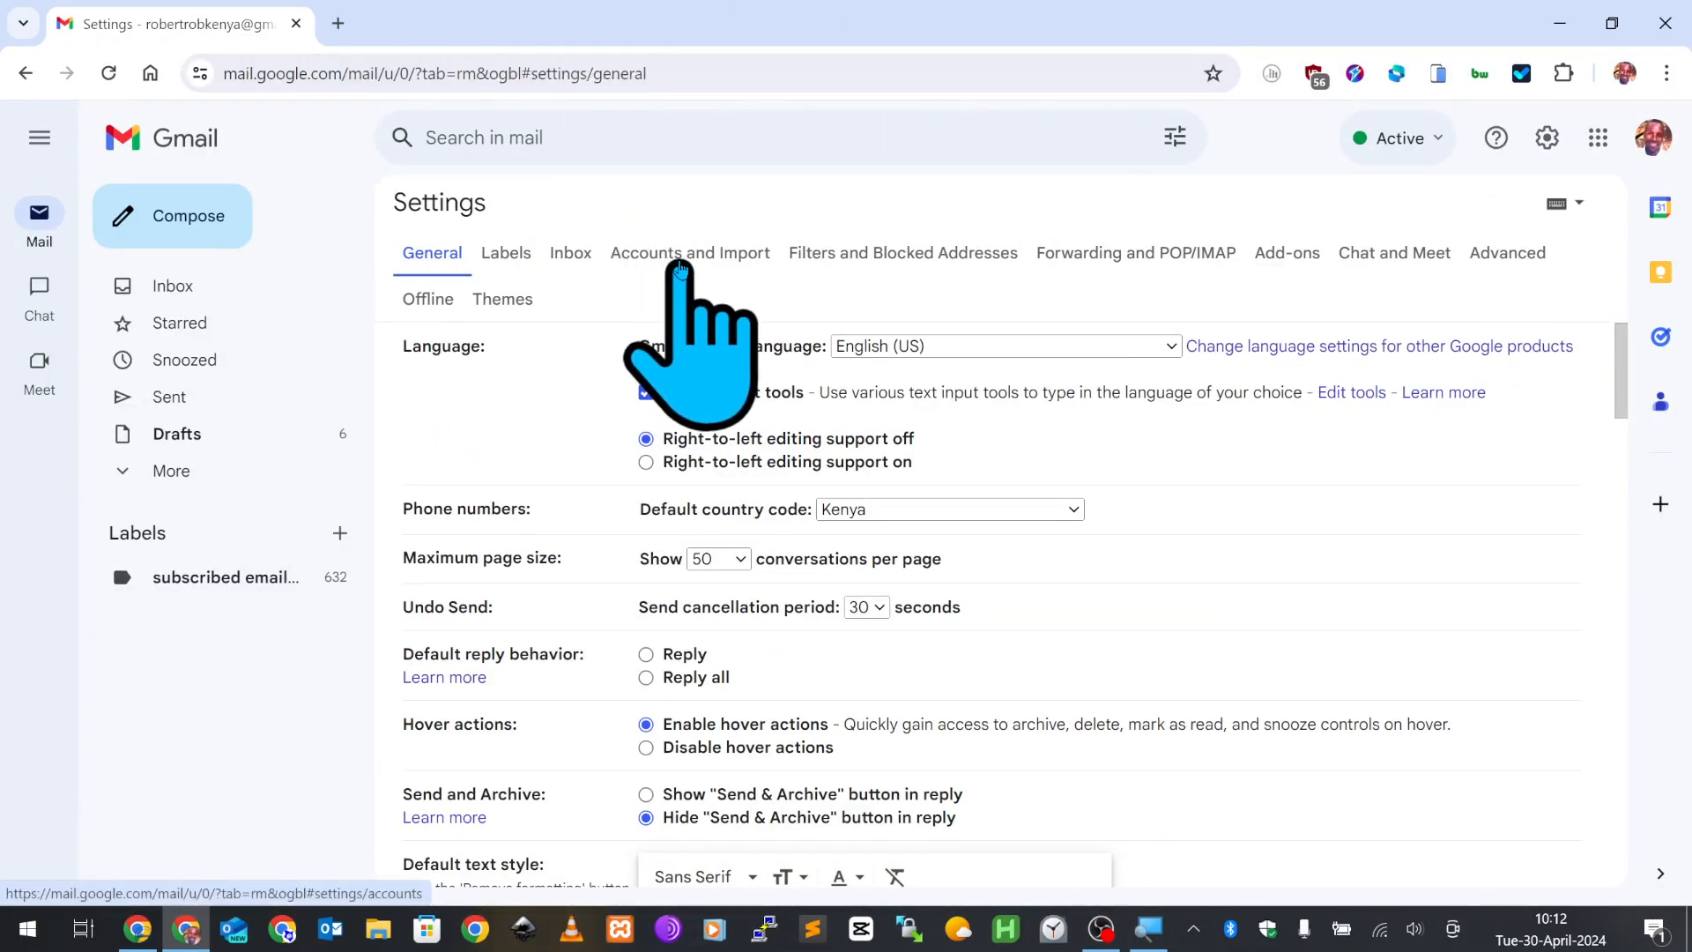
left_click(680, 267)
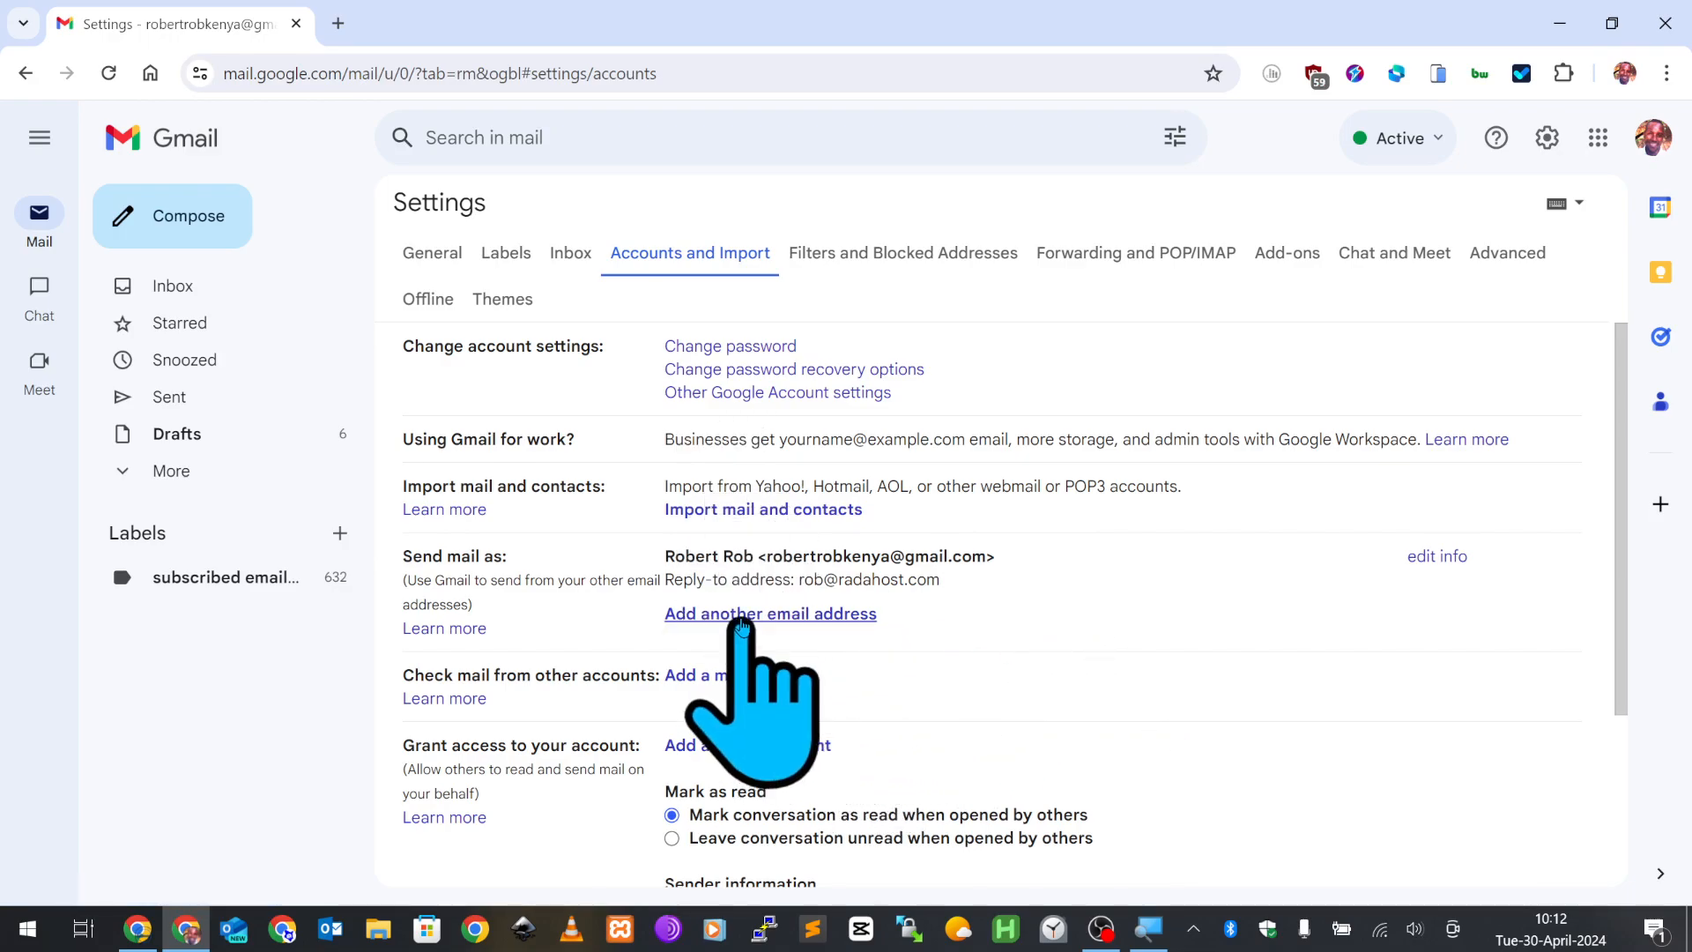
- Enter the custom-domain address as a new send-as alias and continue to the SMTP step
left_click(745, 615)
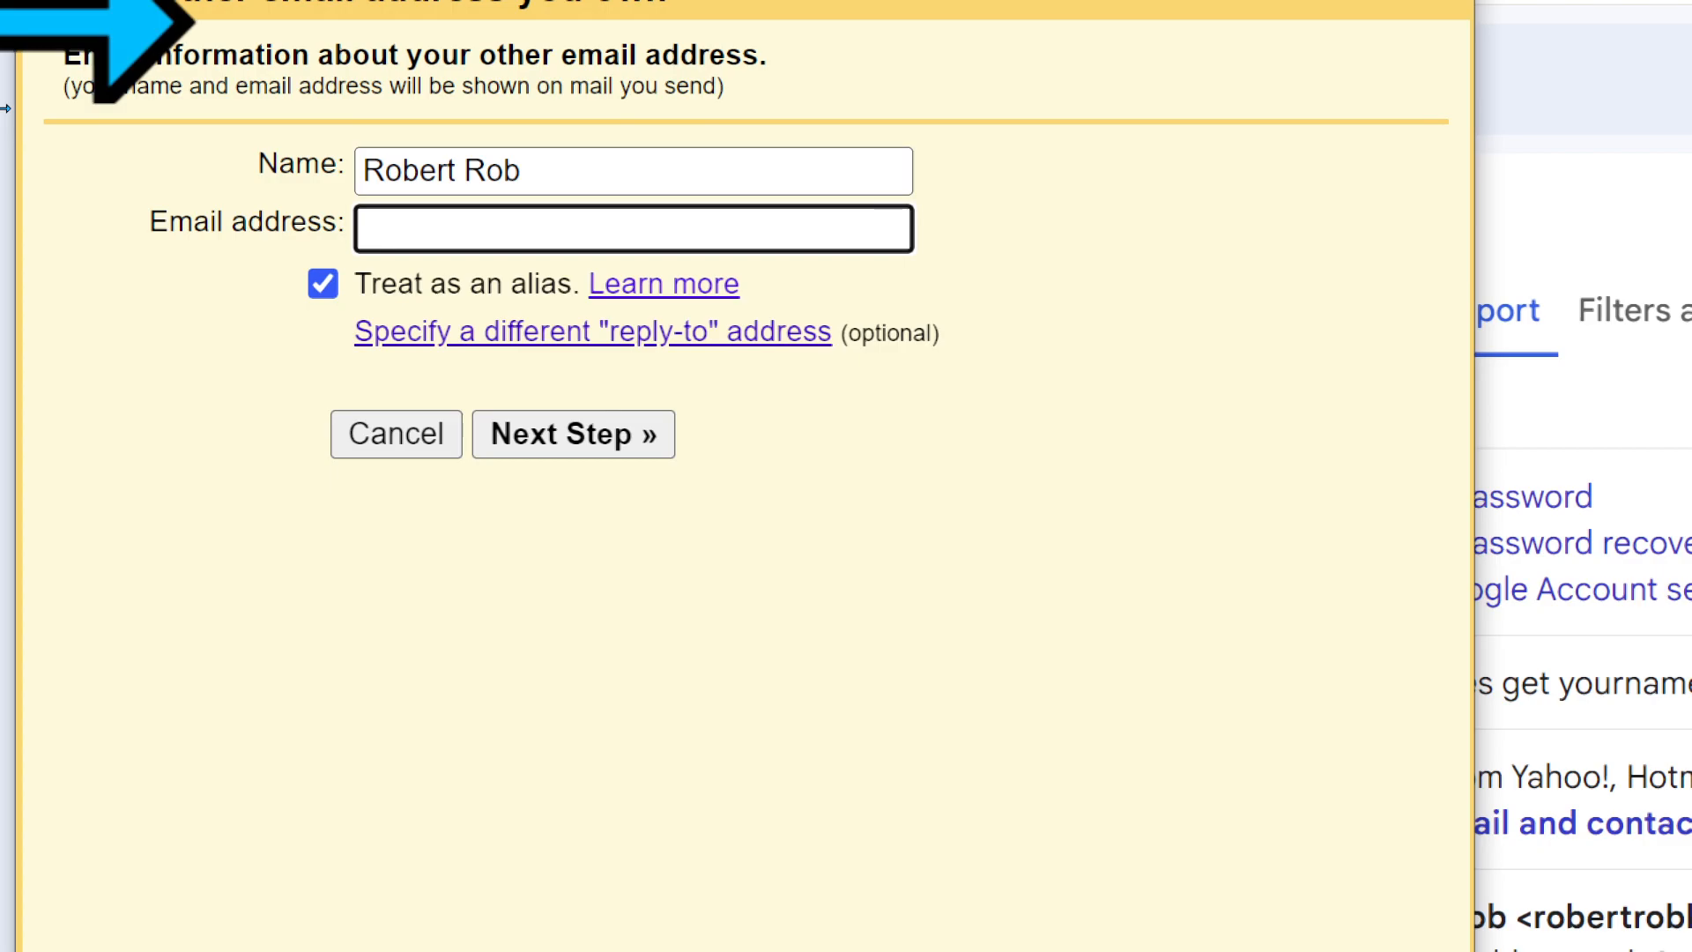
type("rob")
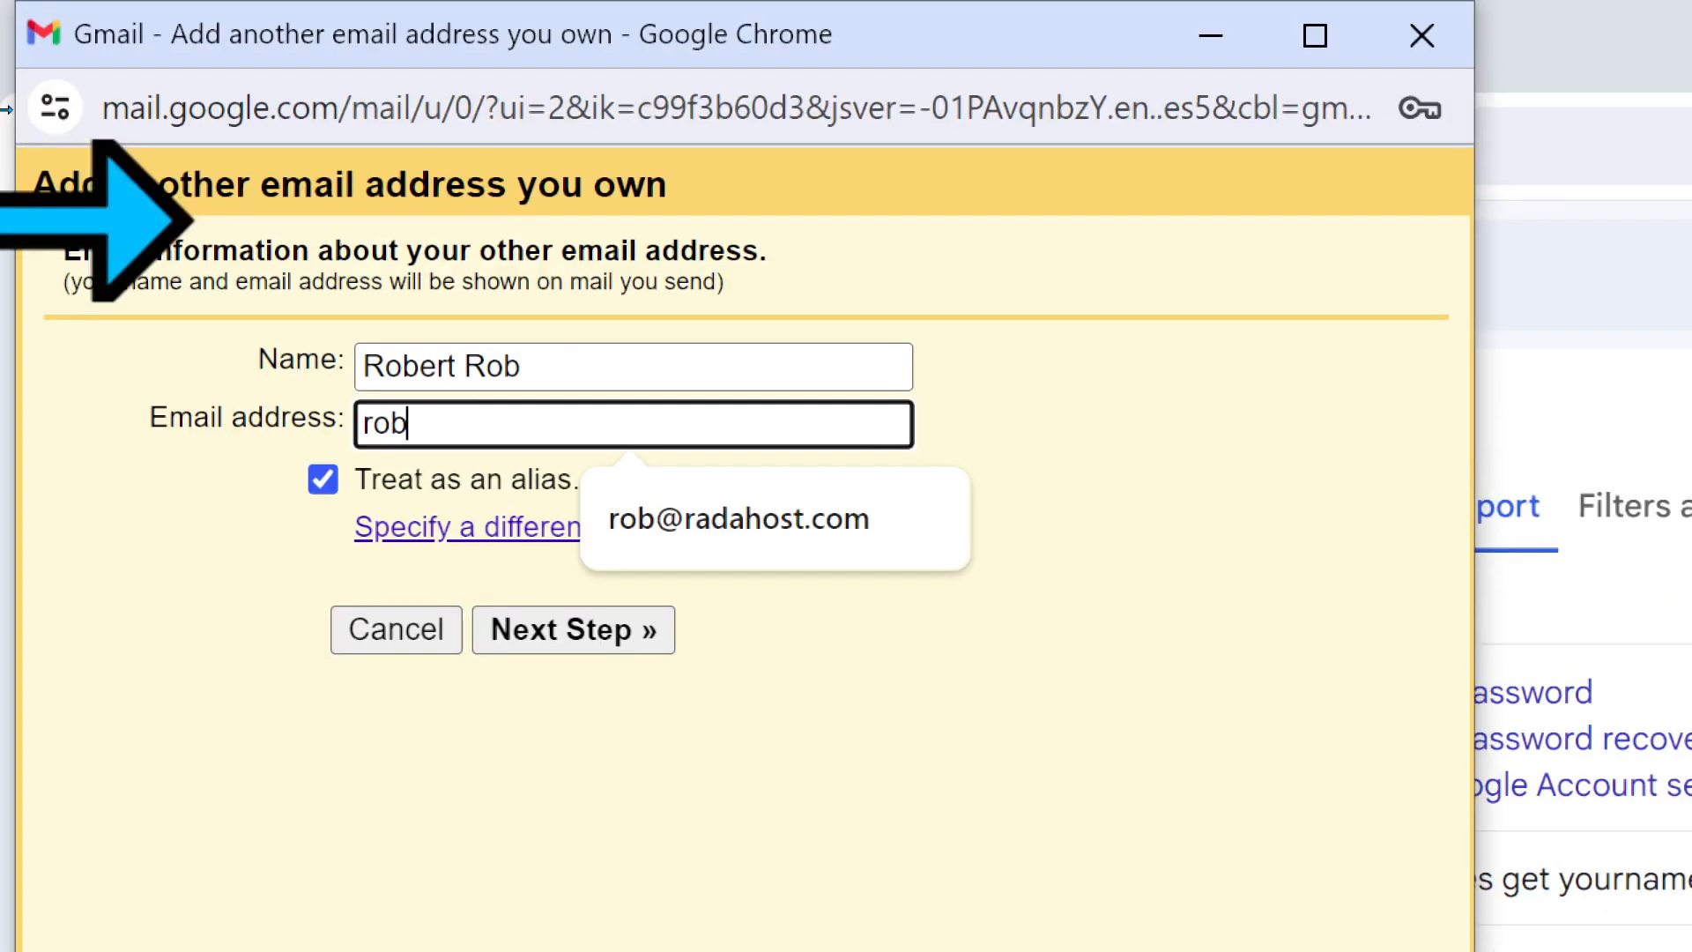
key("Down")
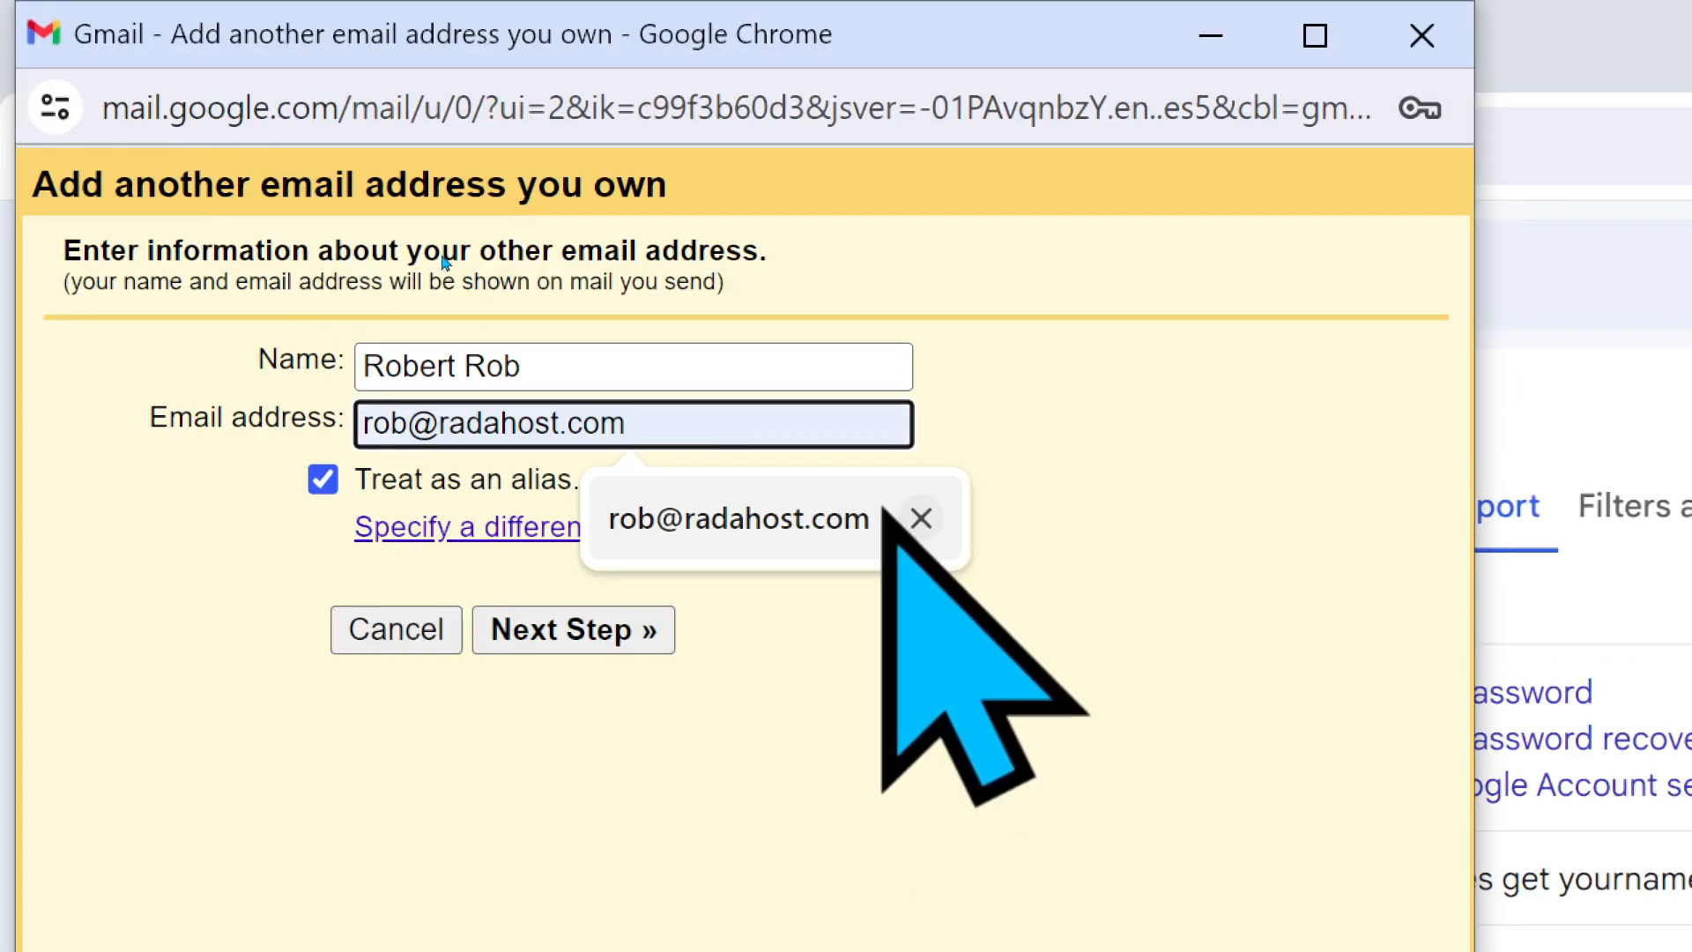
key("Return")
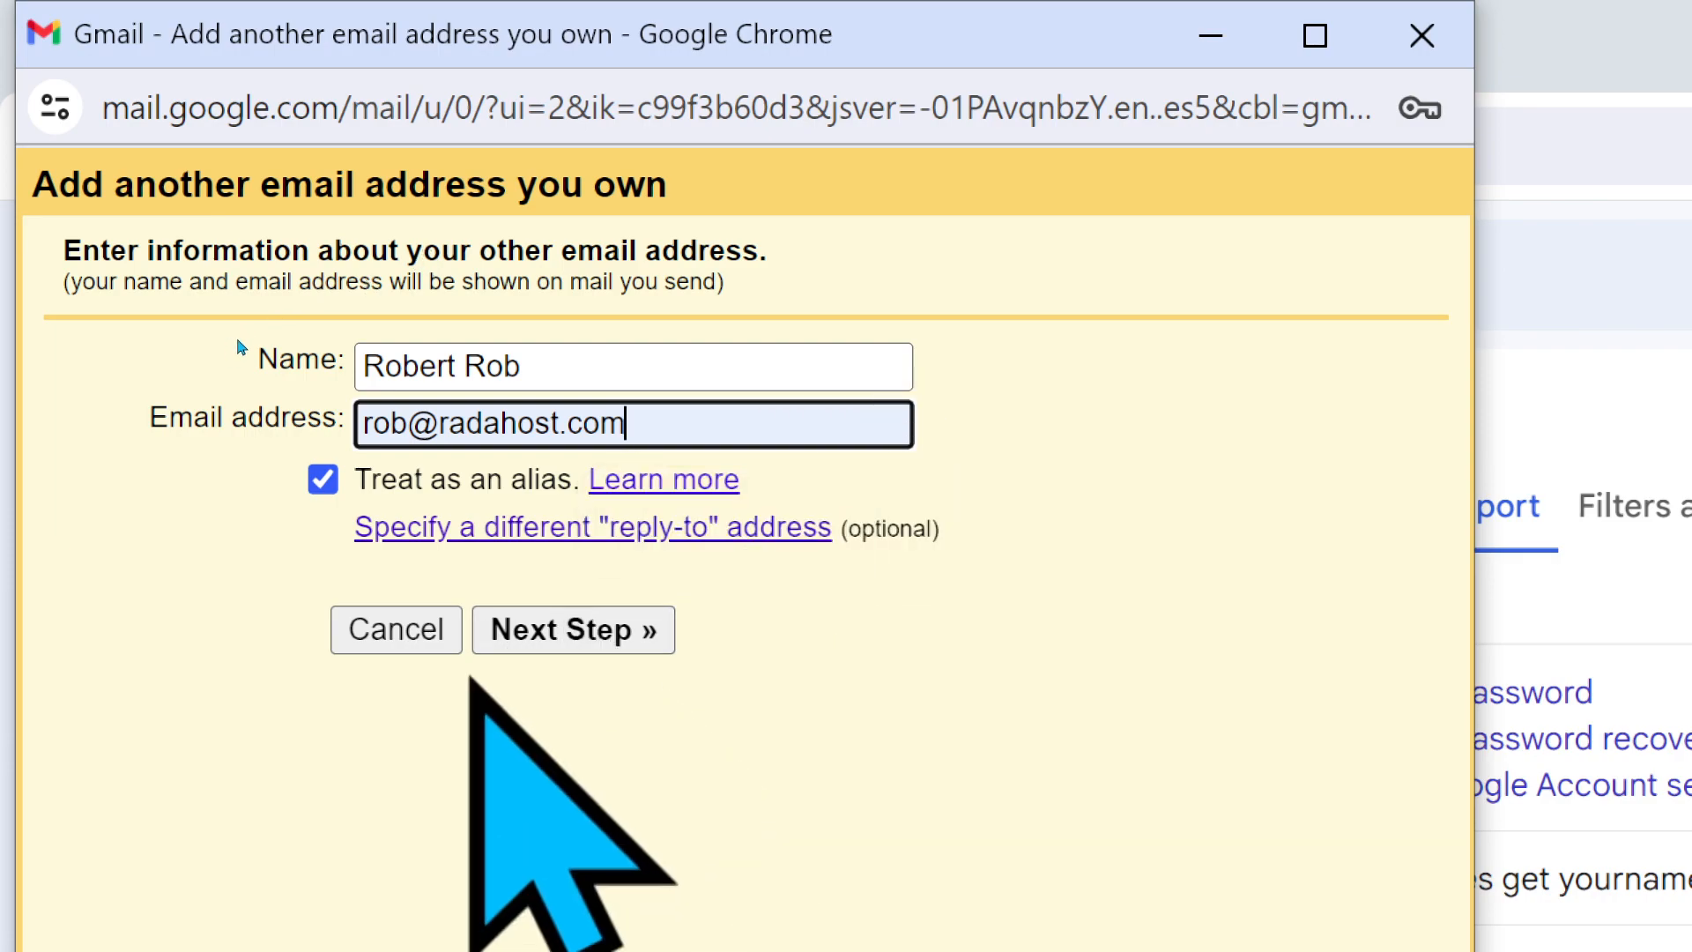
key("Return")
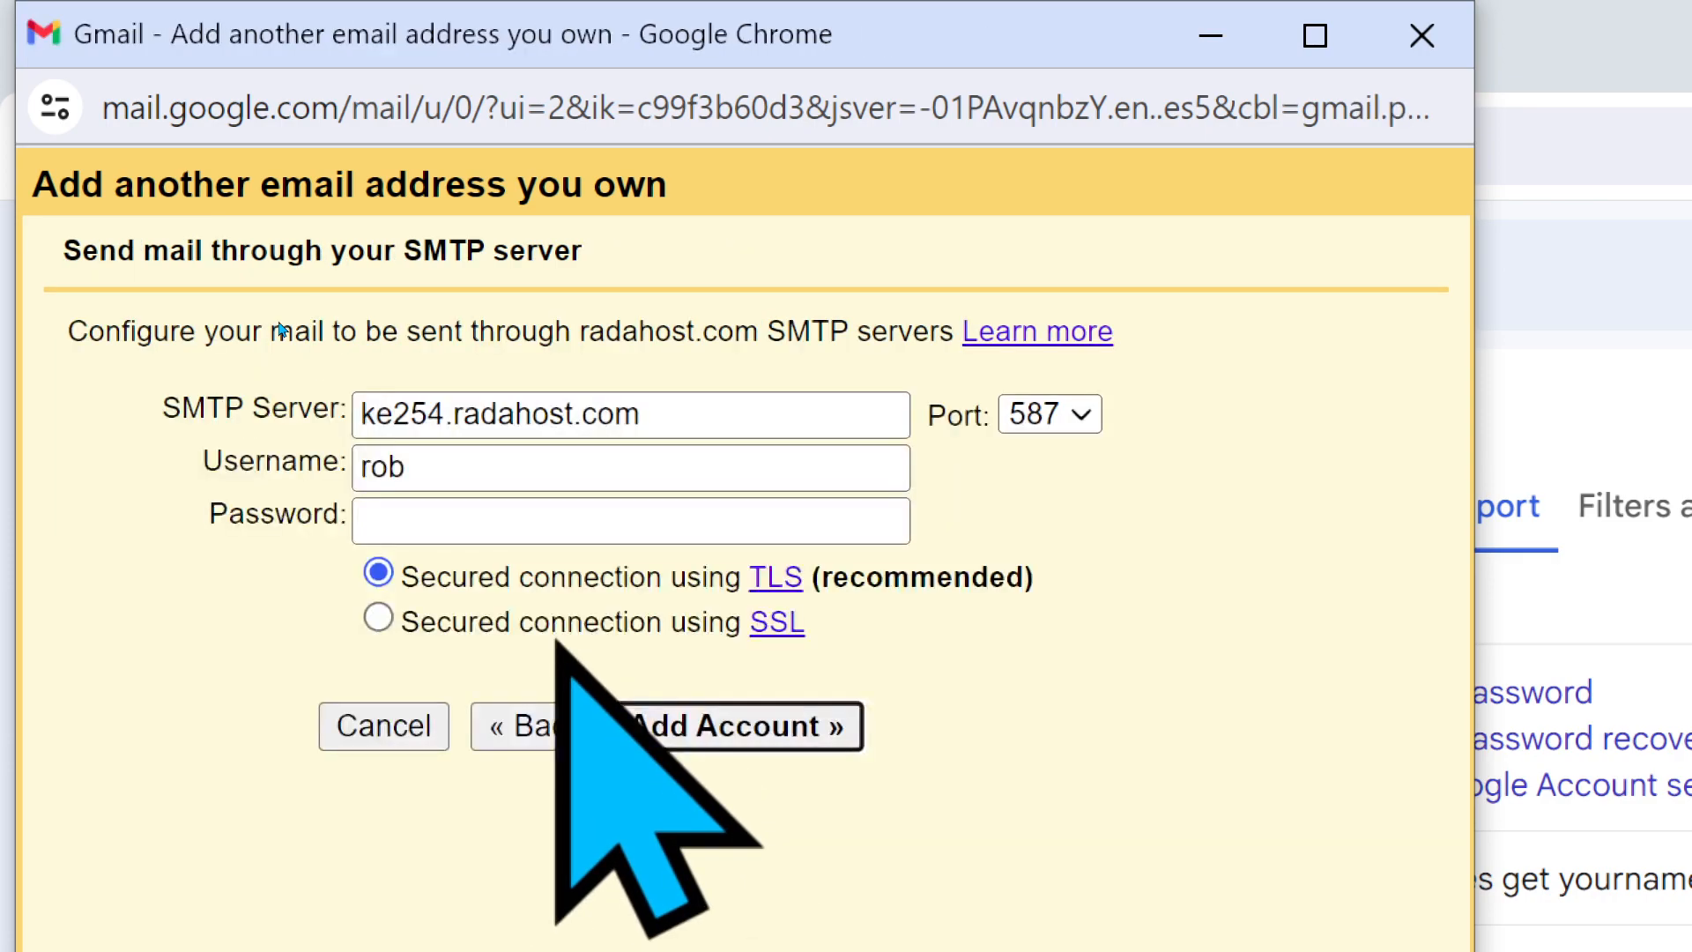
- Fill the SMTP username and password for ke254.radahost.com, port 587, from the saved login
left_click(604, 465)
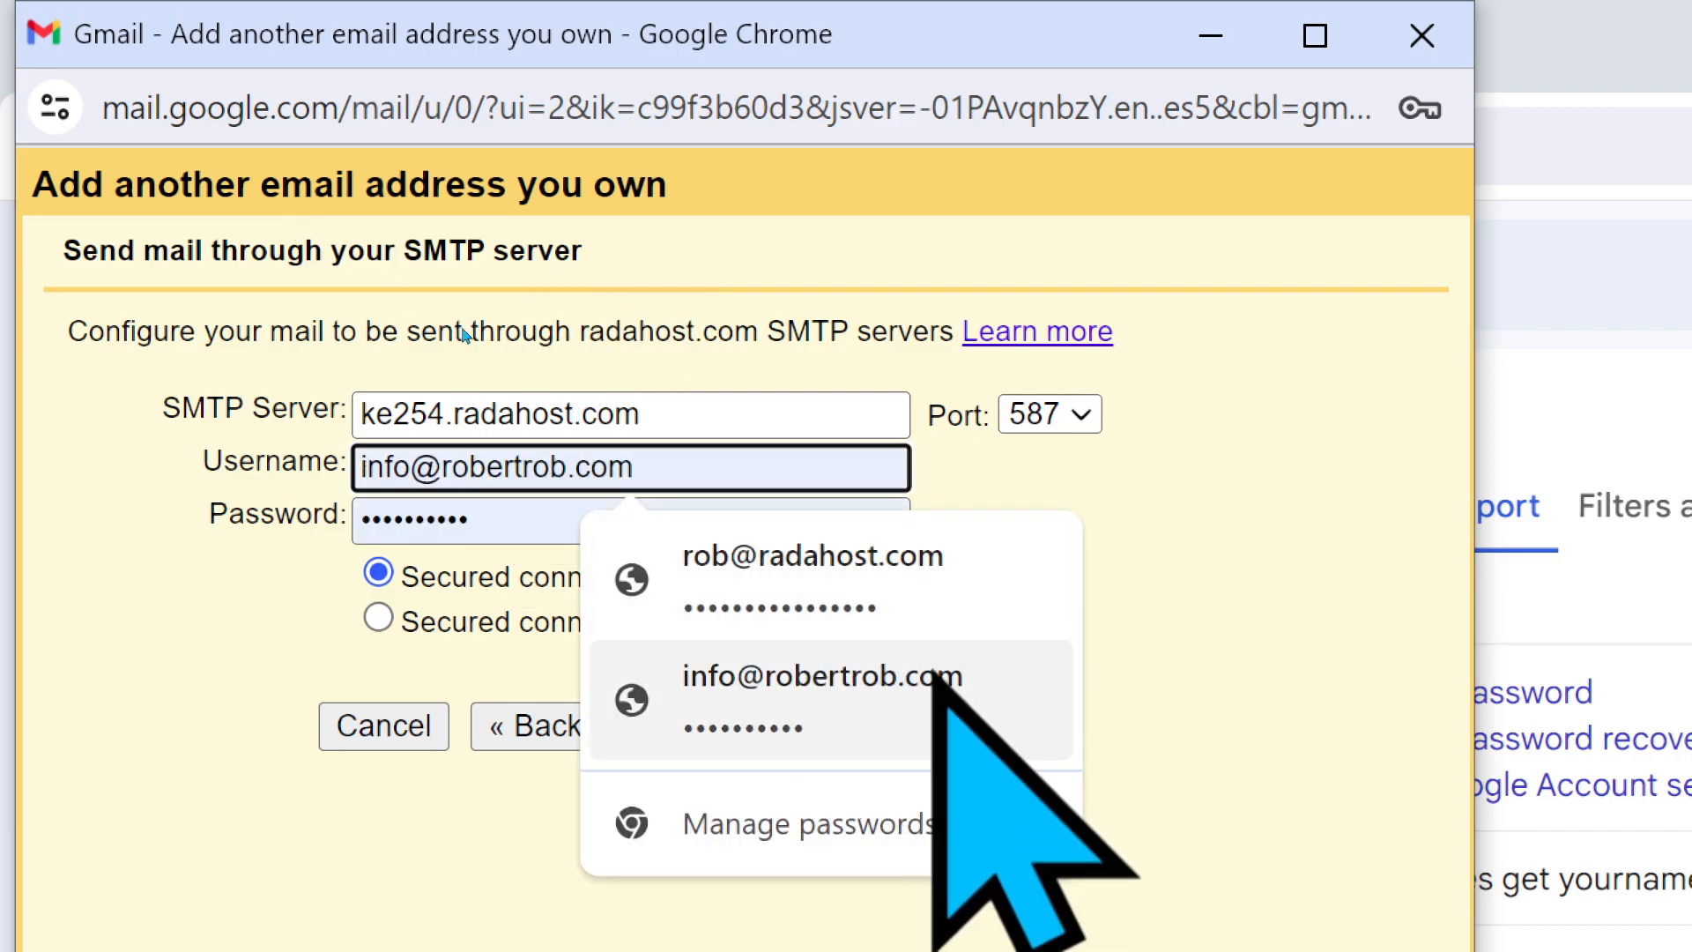
left_click(912, 583)
left_click(554, 516)
double_click(554, 515)
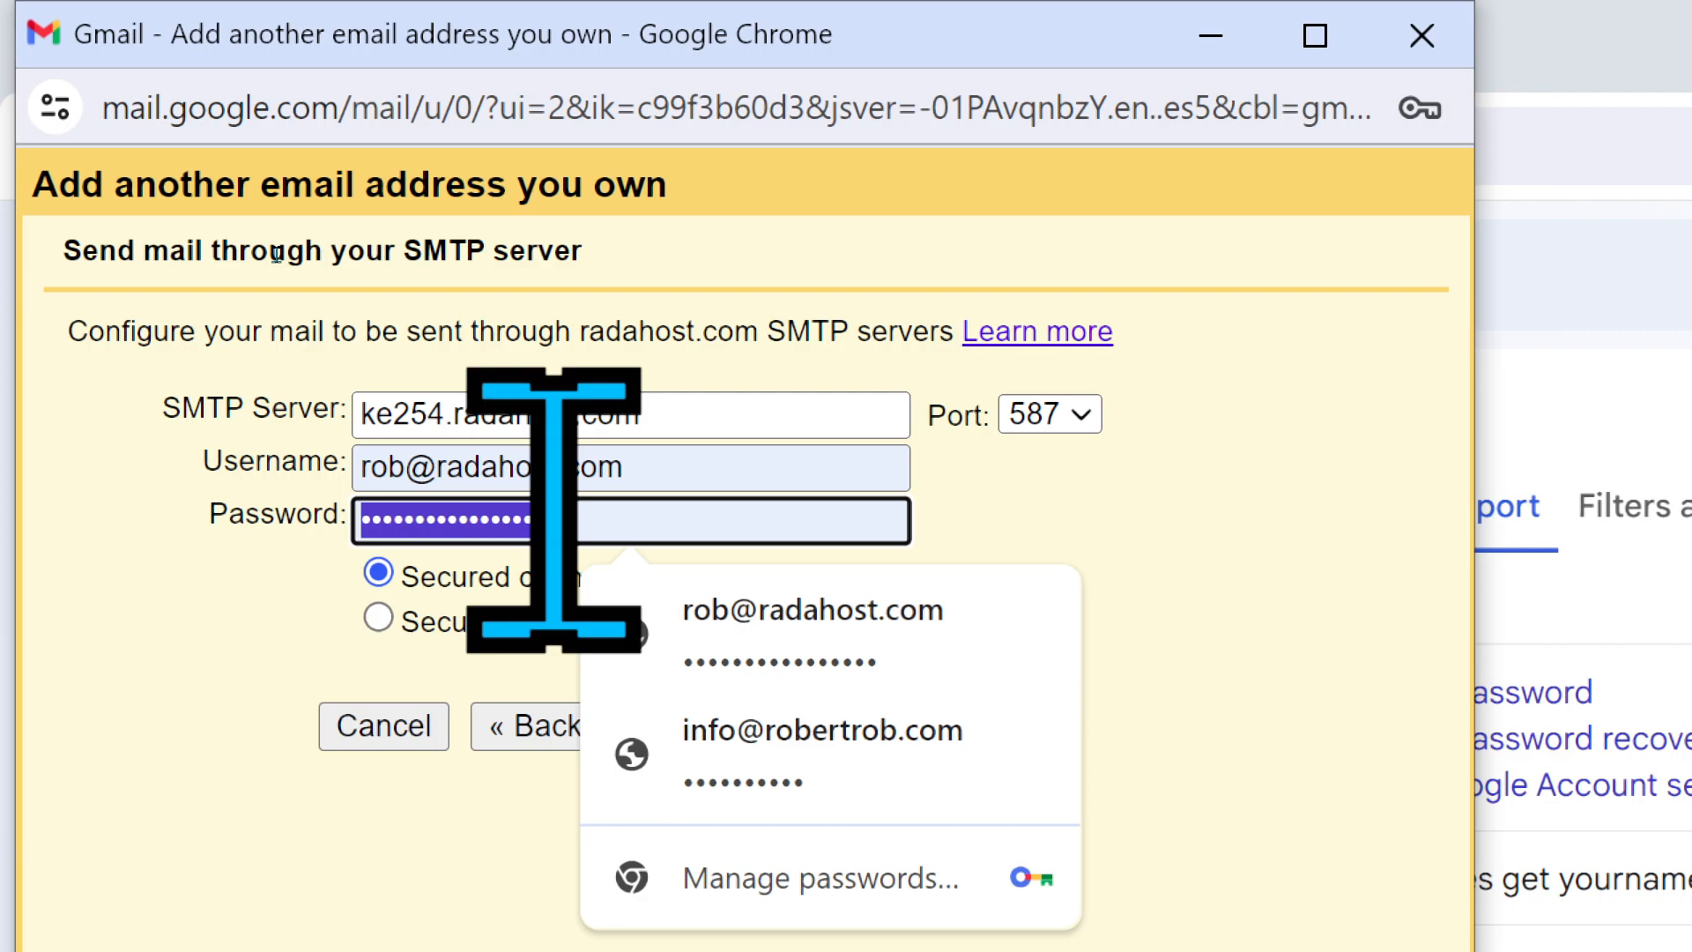
left_click(554, 515)
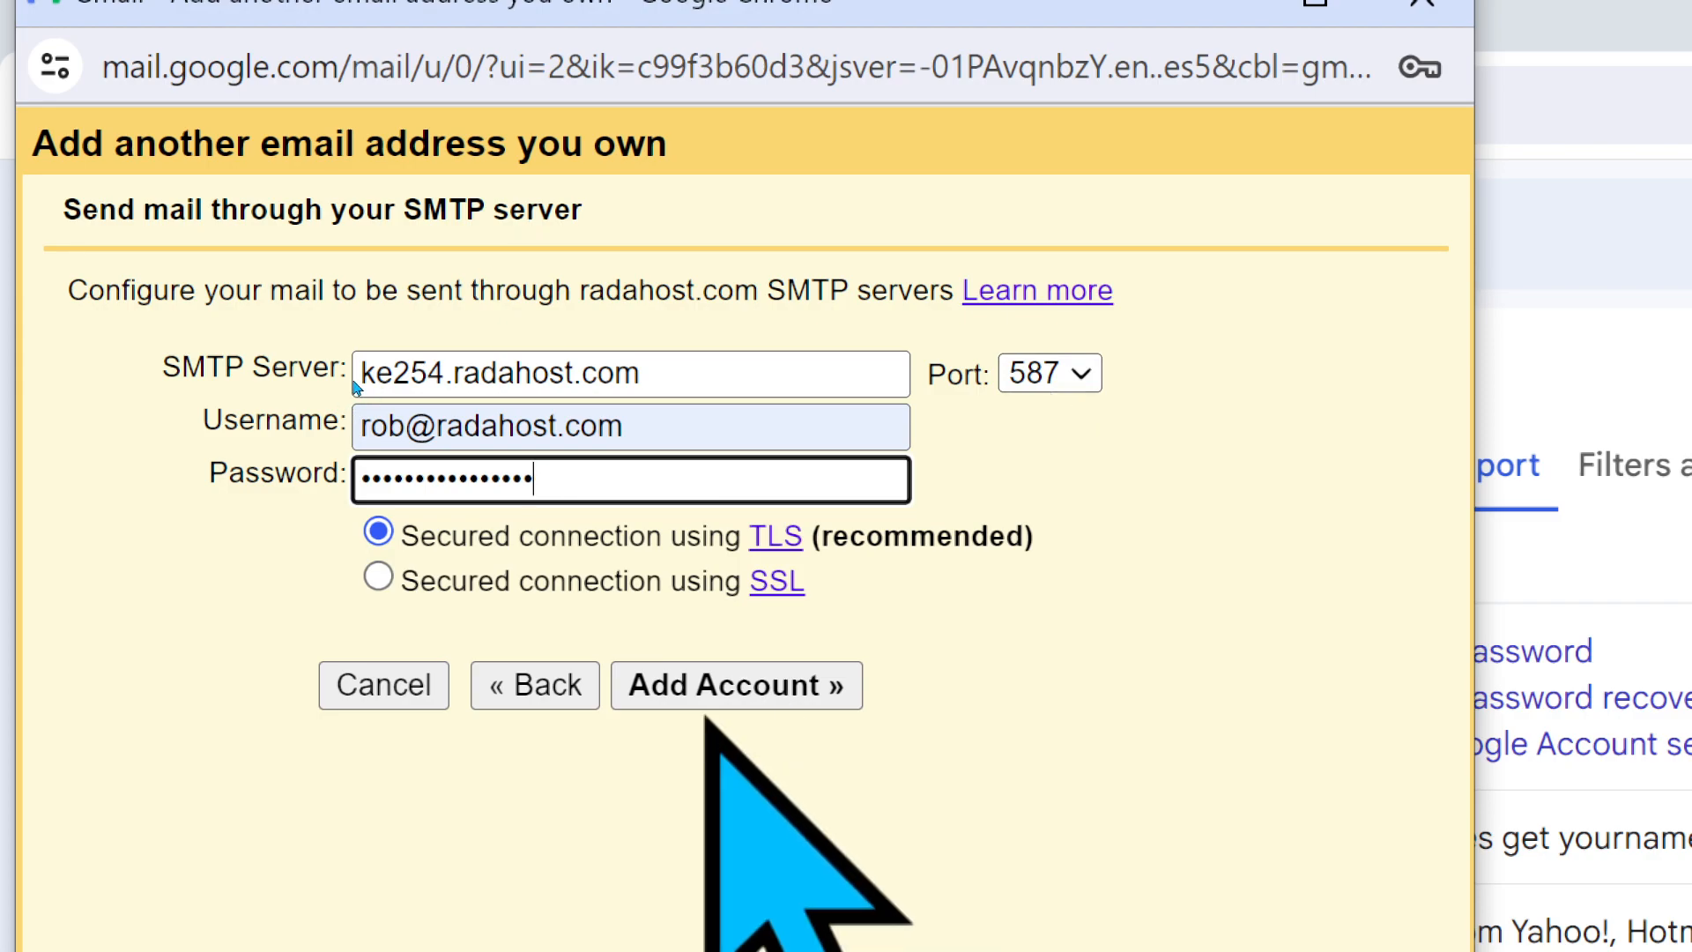
- Submit the SMTP details, close the verification notice, and switch to the webmail inbox
key("Return")
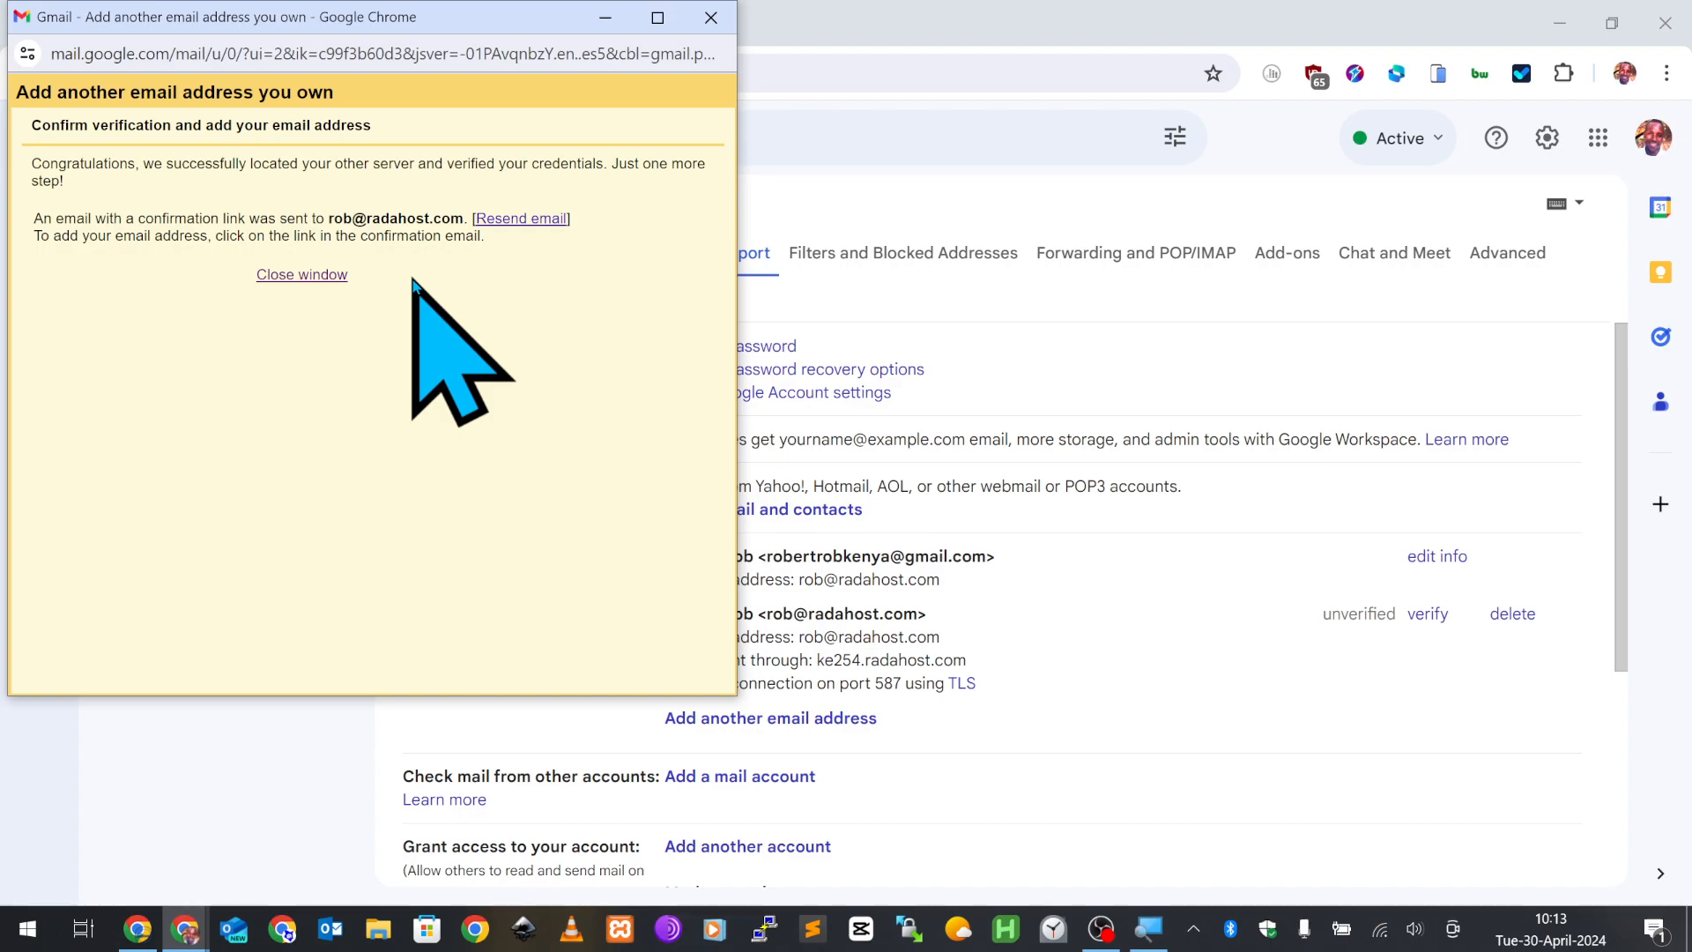
key("ctrl+w")
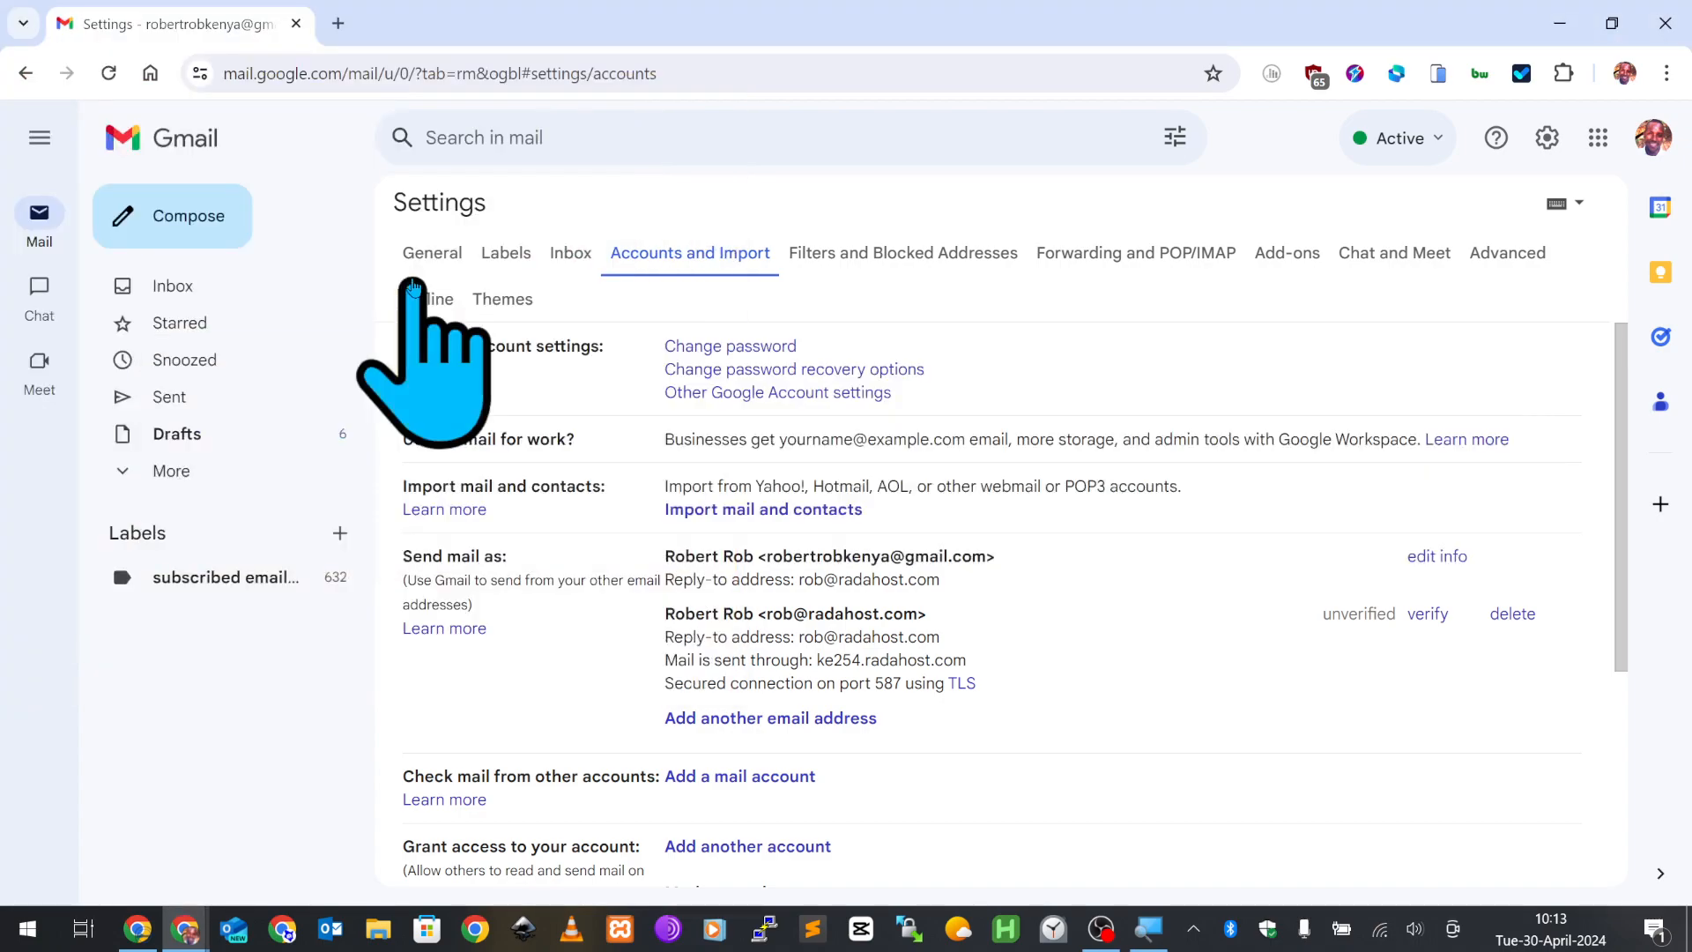
key("alt+Tab")
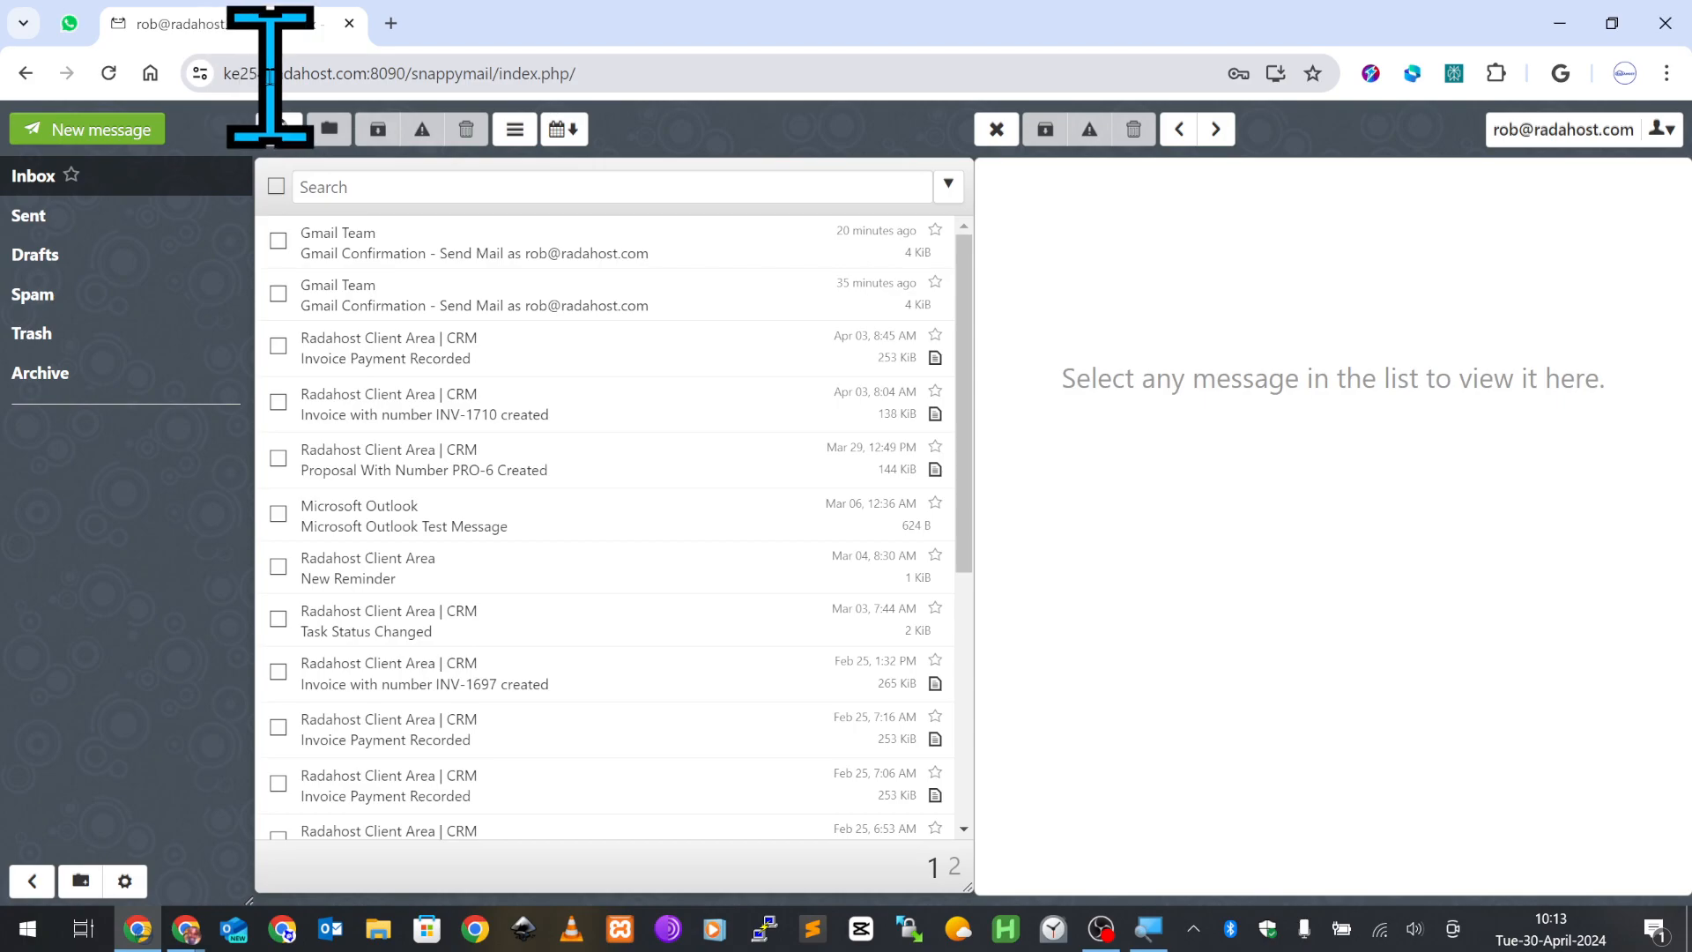
- Reload the SnappyMail inbox until the new Gmail confirmation email appears
left_click_drag(240, 75, 689, 74)
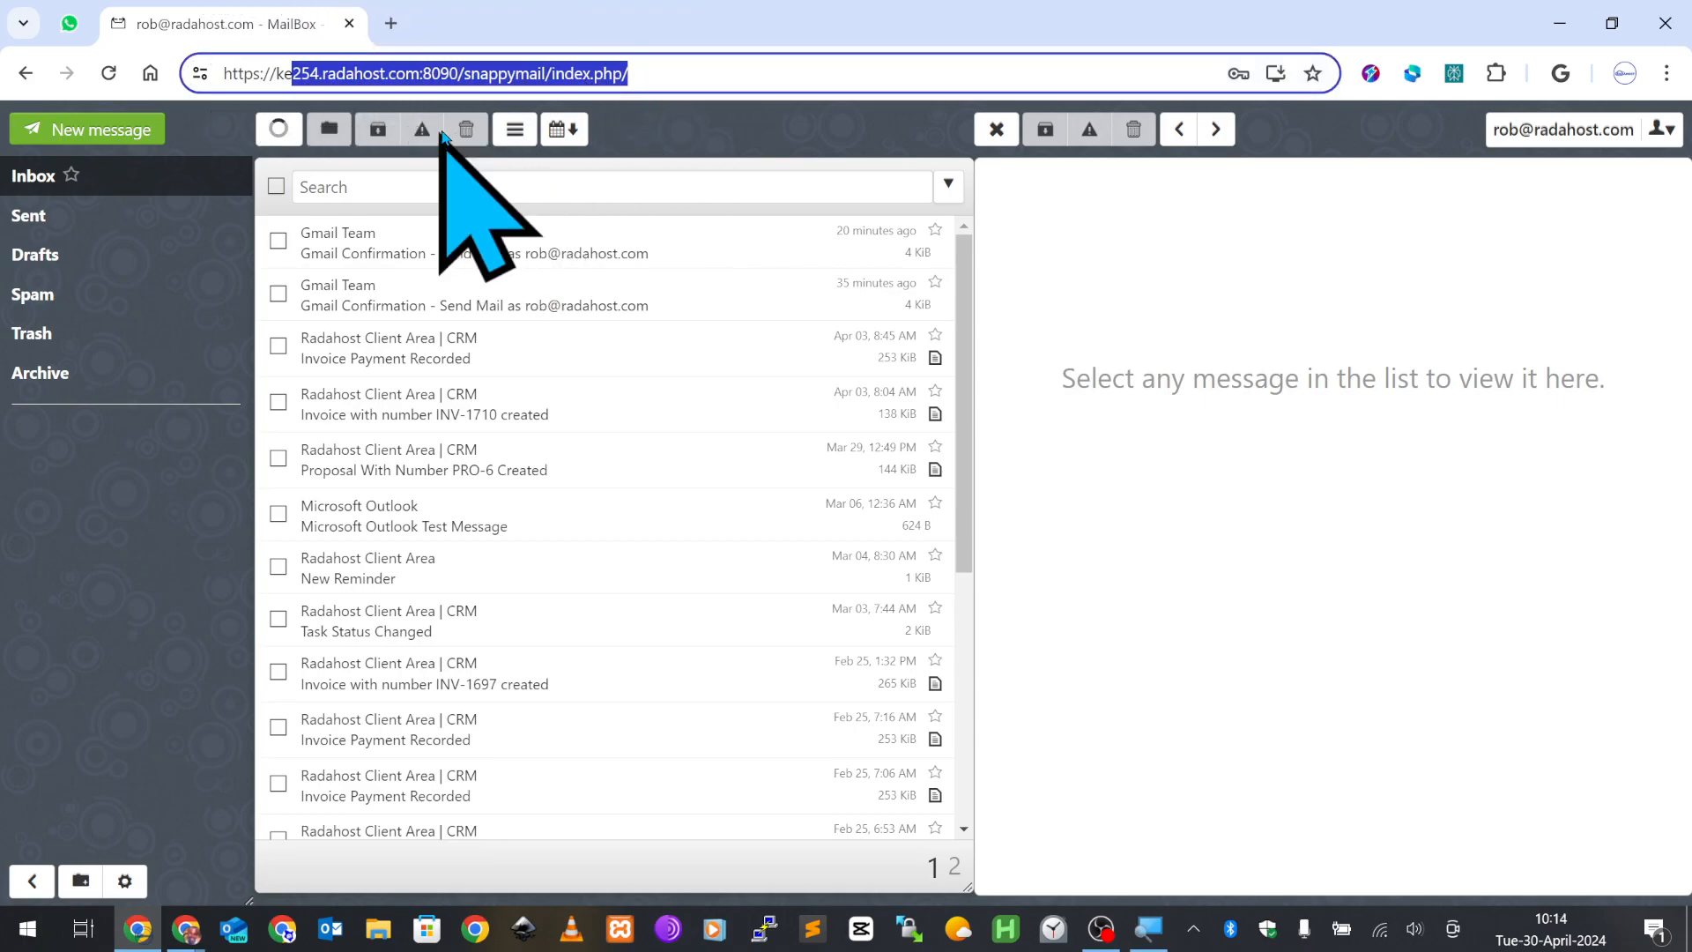
left_click(278, 131)
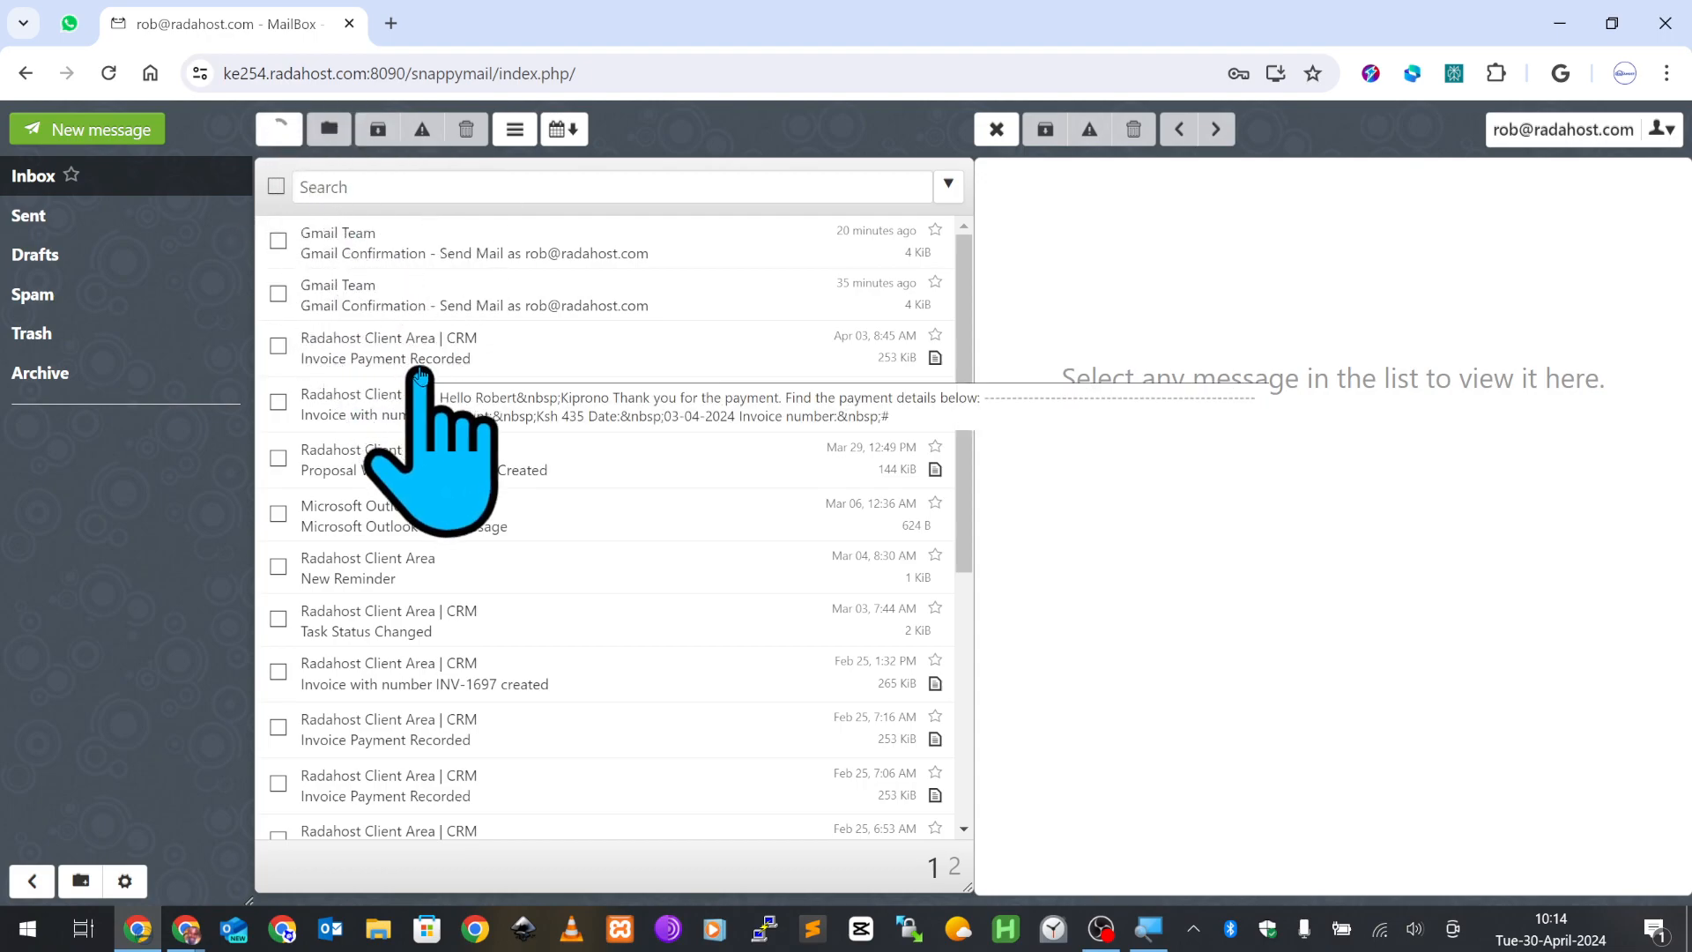
left_click(104, 76)
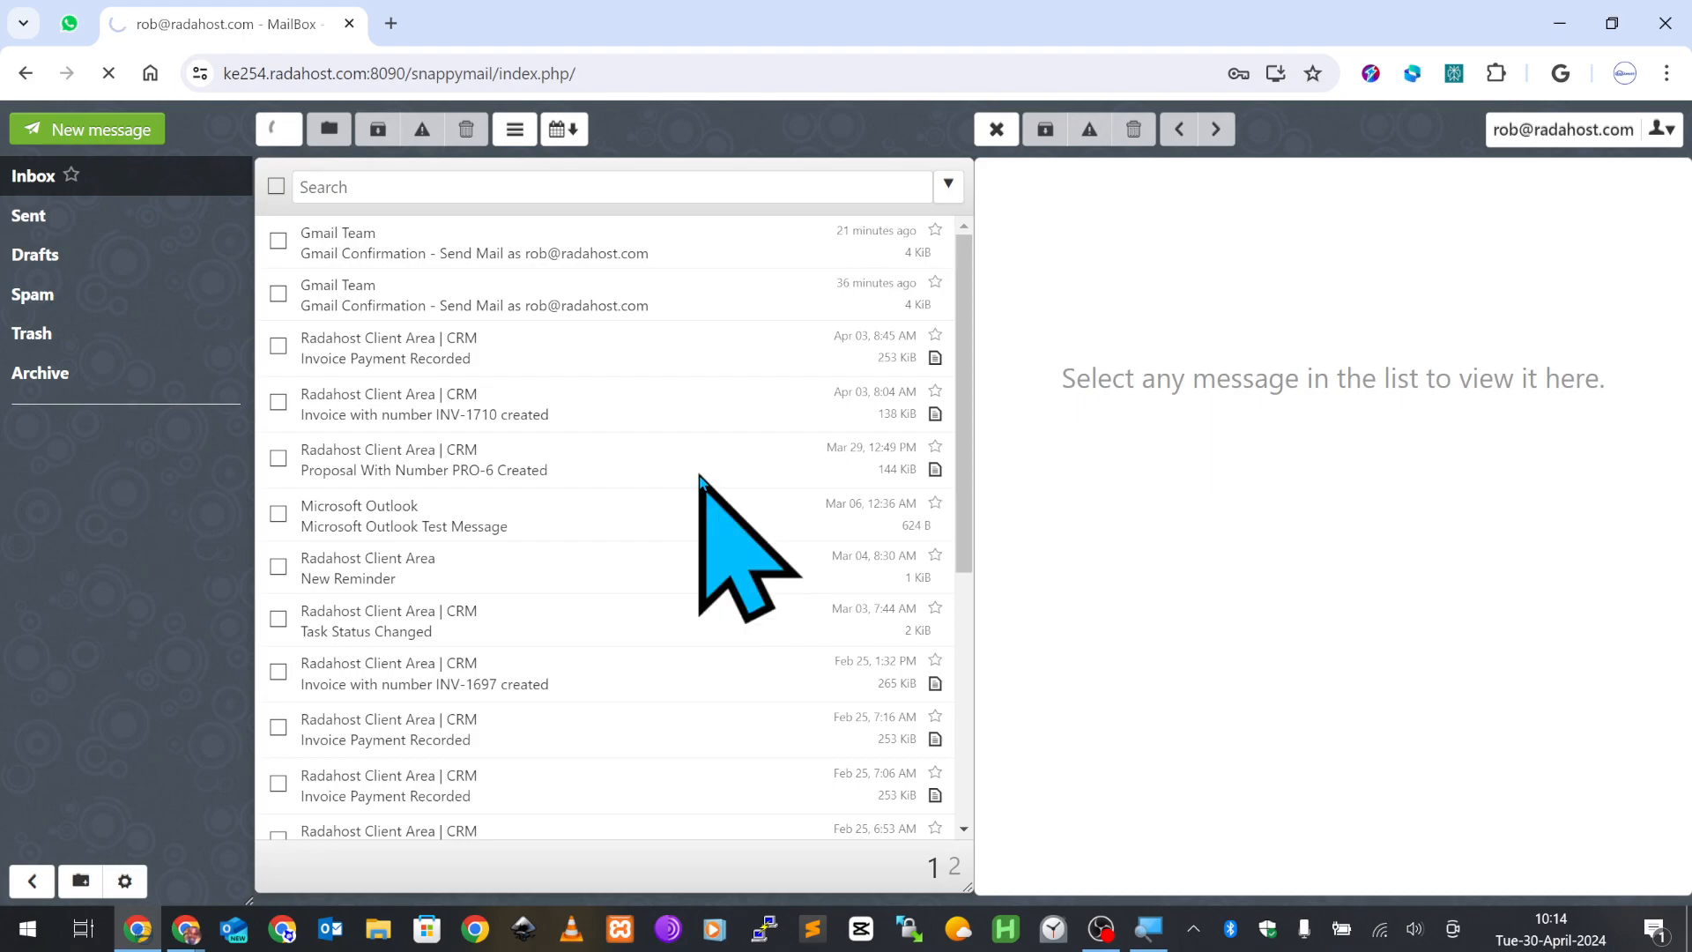
left_click(571, 690)
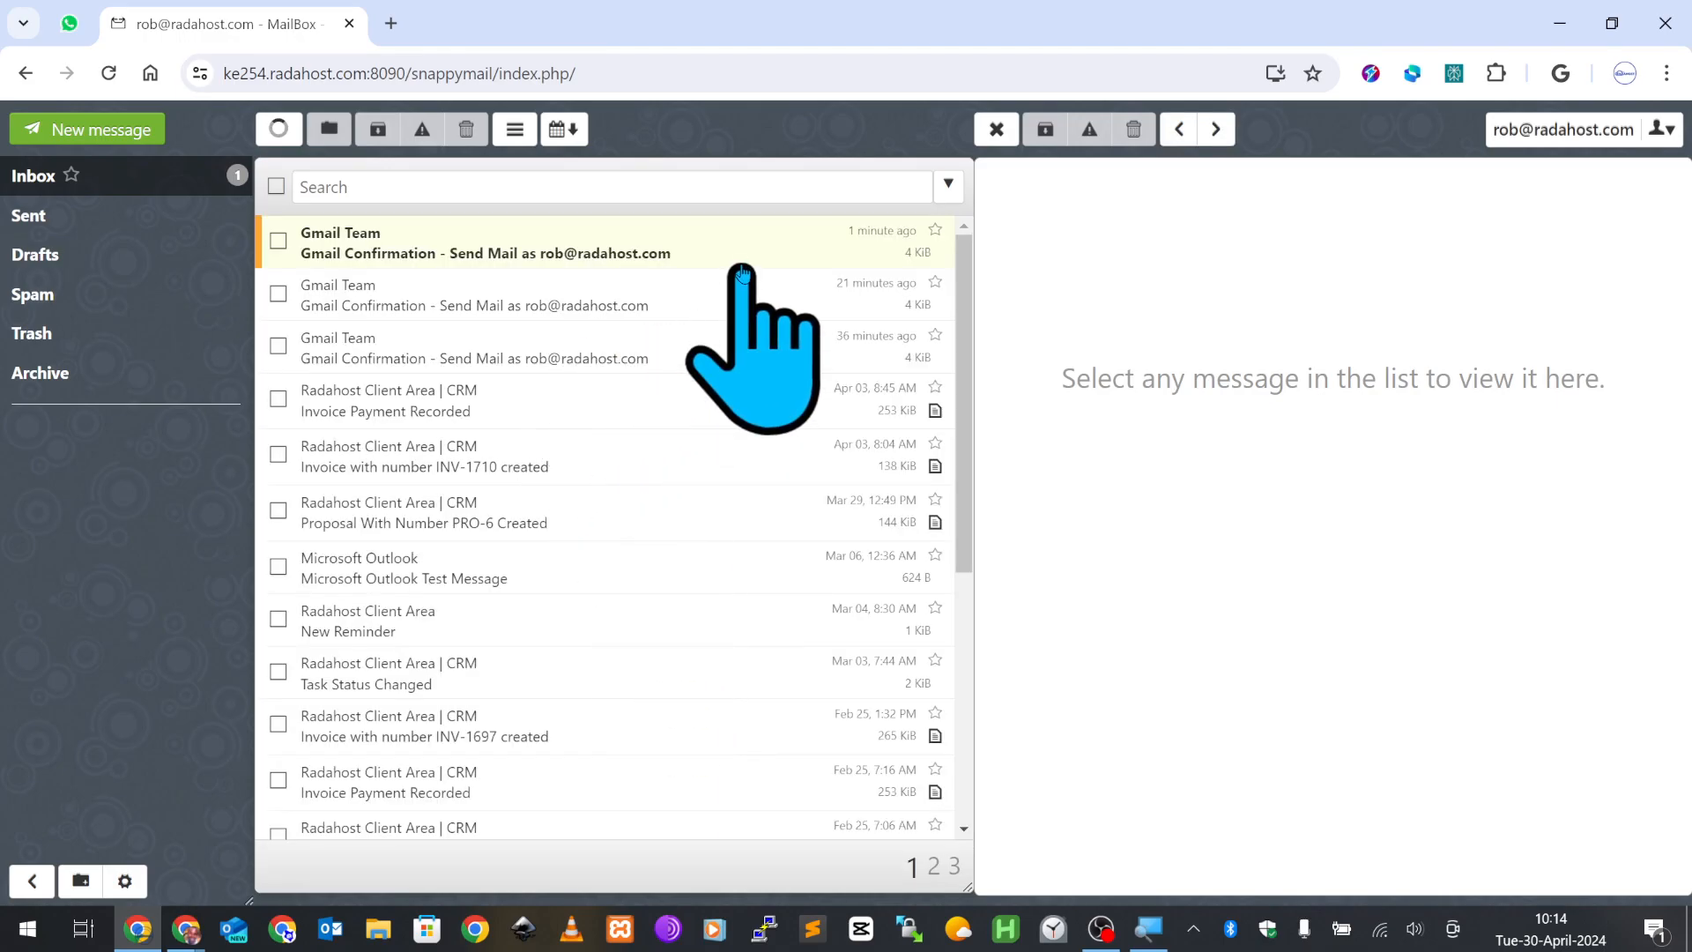
- Open the Gmail confirmation email, confirm the send-as alias, and return to Gmail
left_click(736, 256)
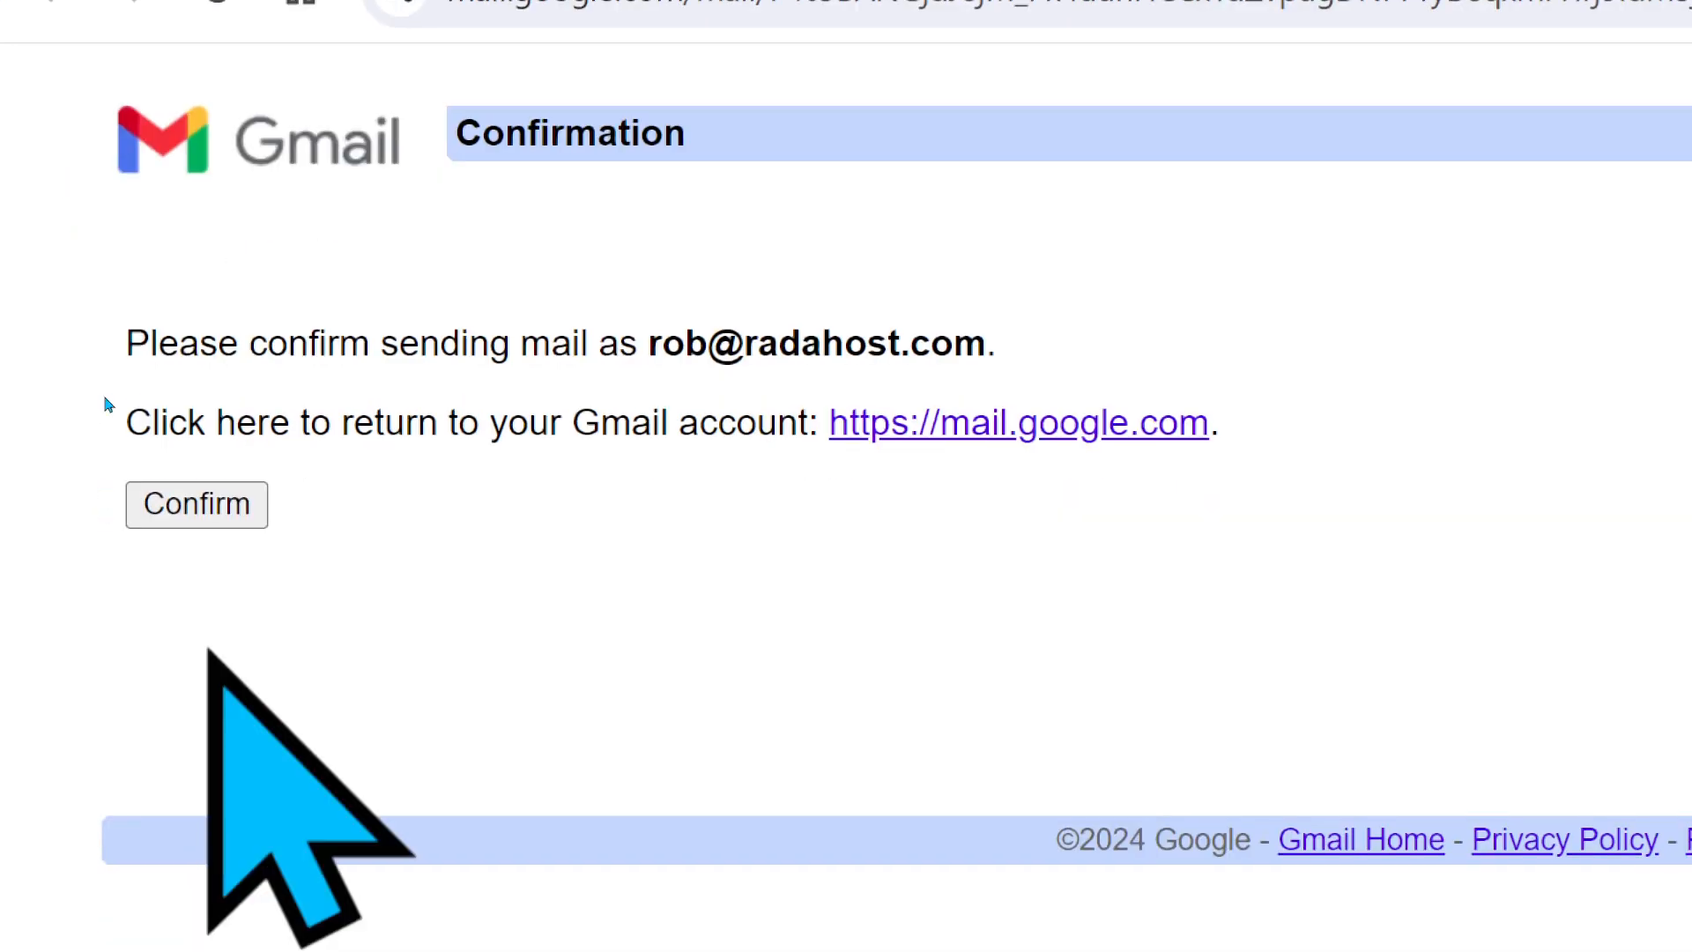
left_click(225, 522)
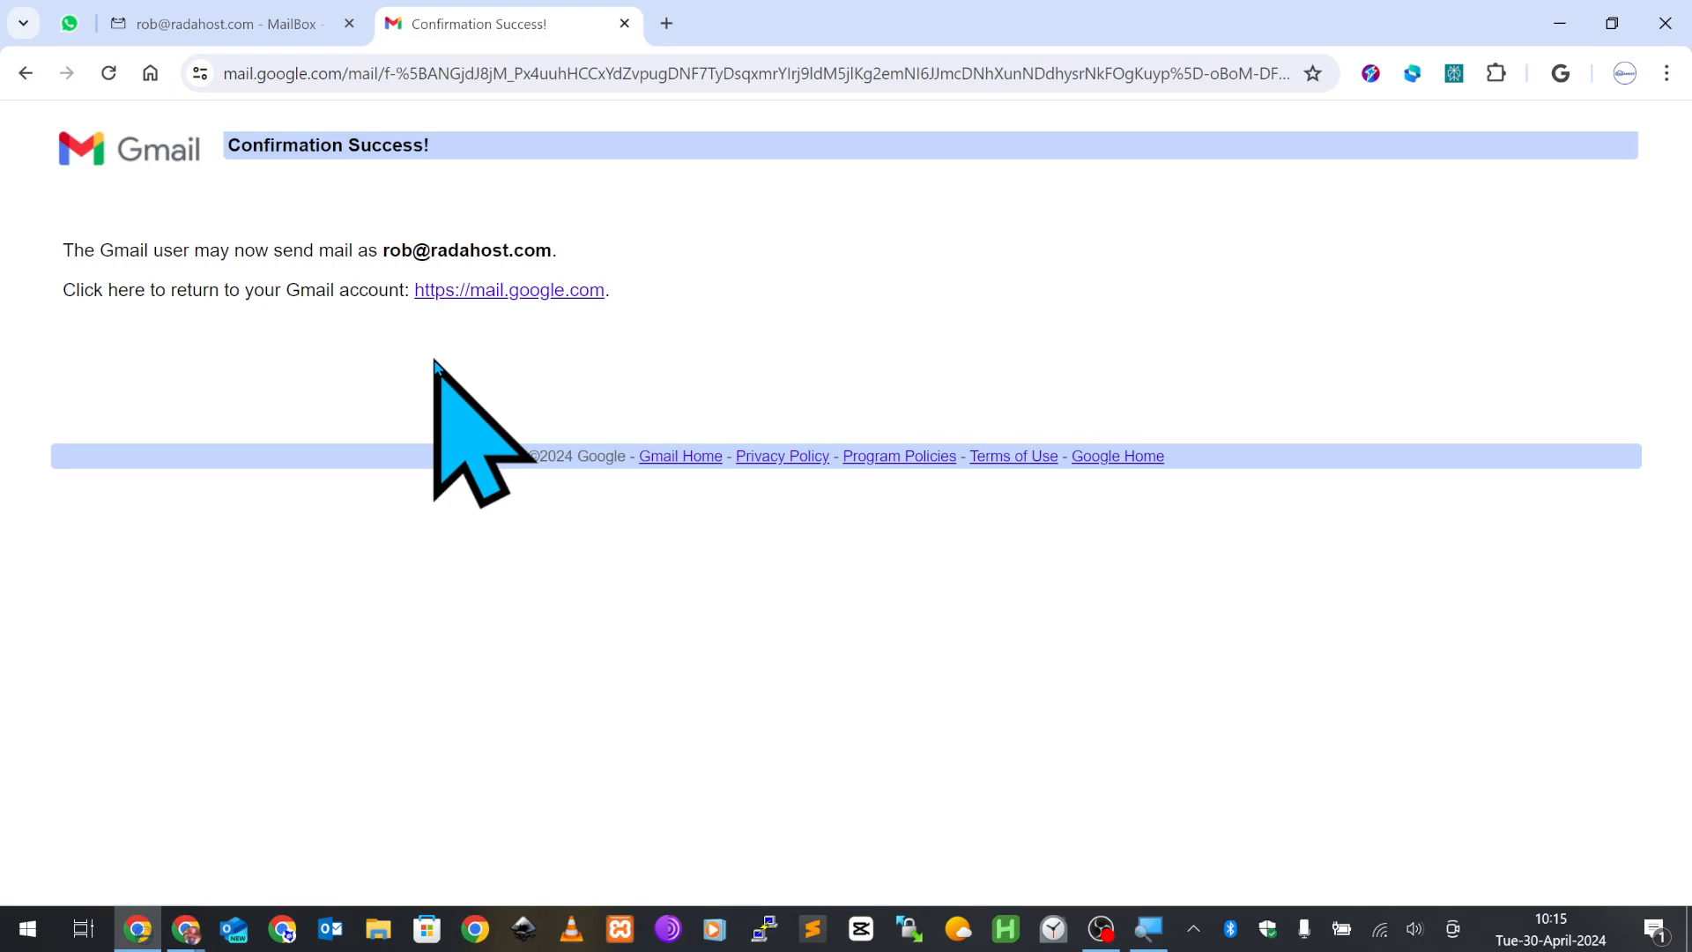
key("alt+Tab")
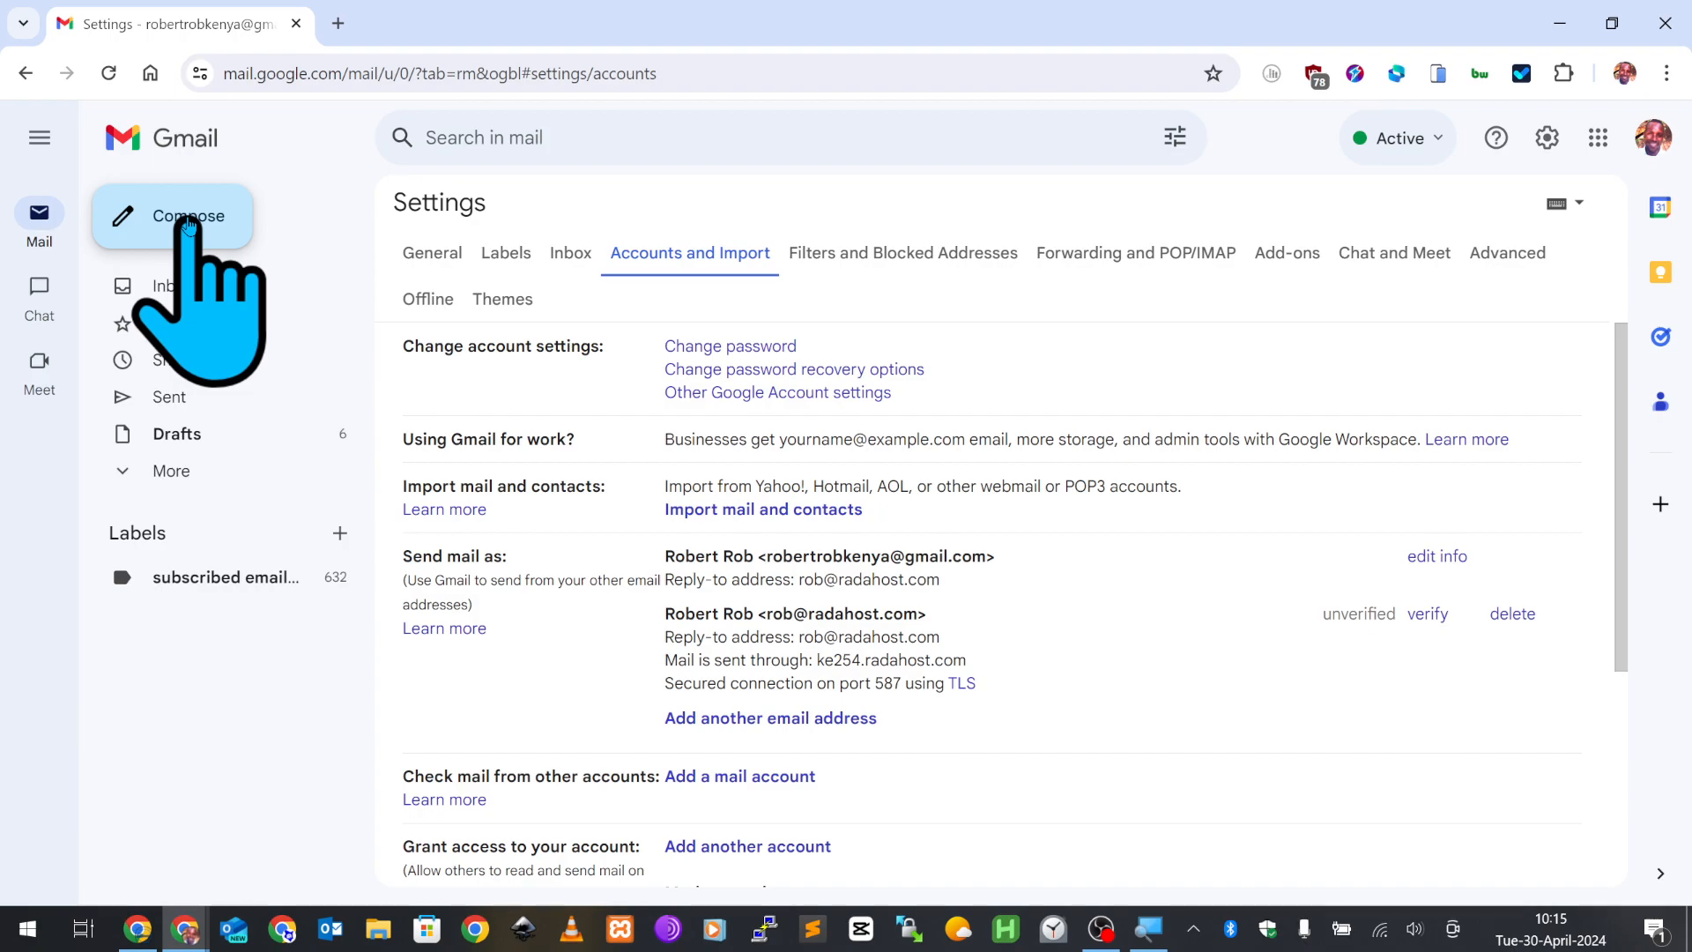
- Close the leftover verification window and reload Gmail settings to show the alias verified
left_click(205, 245)
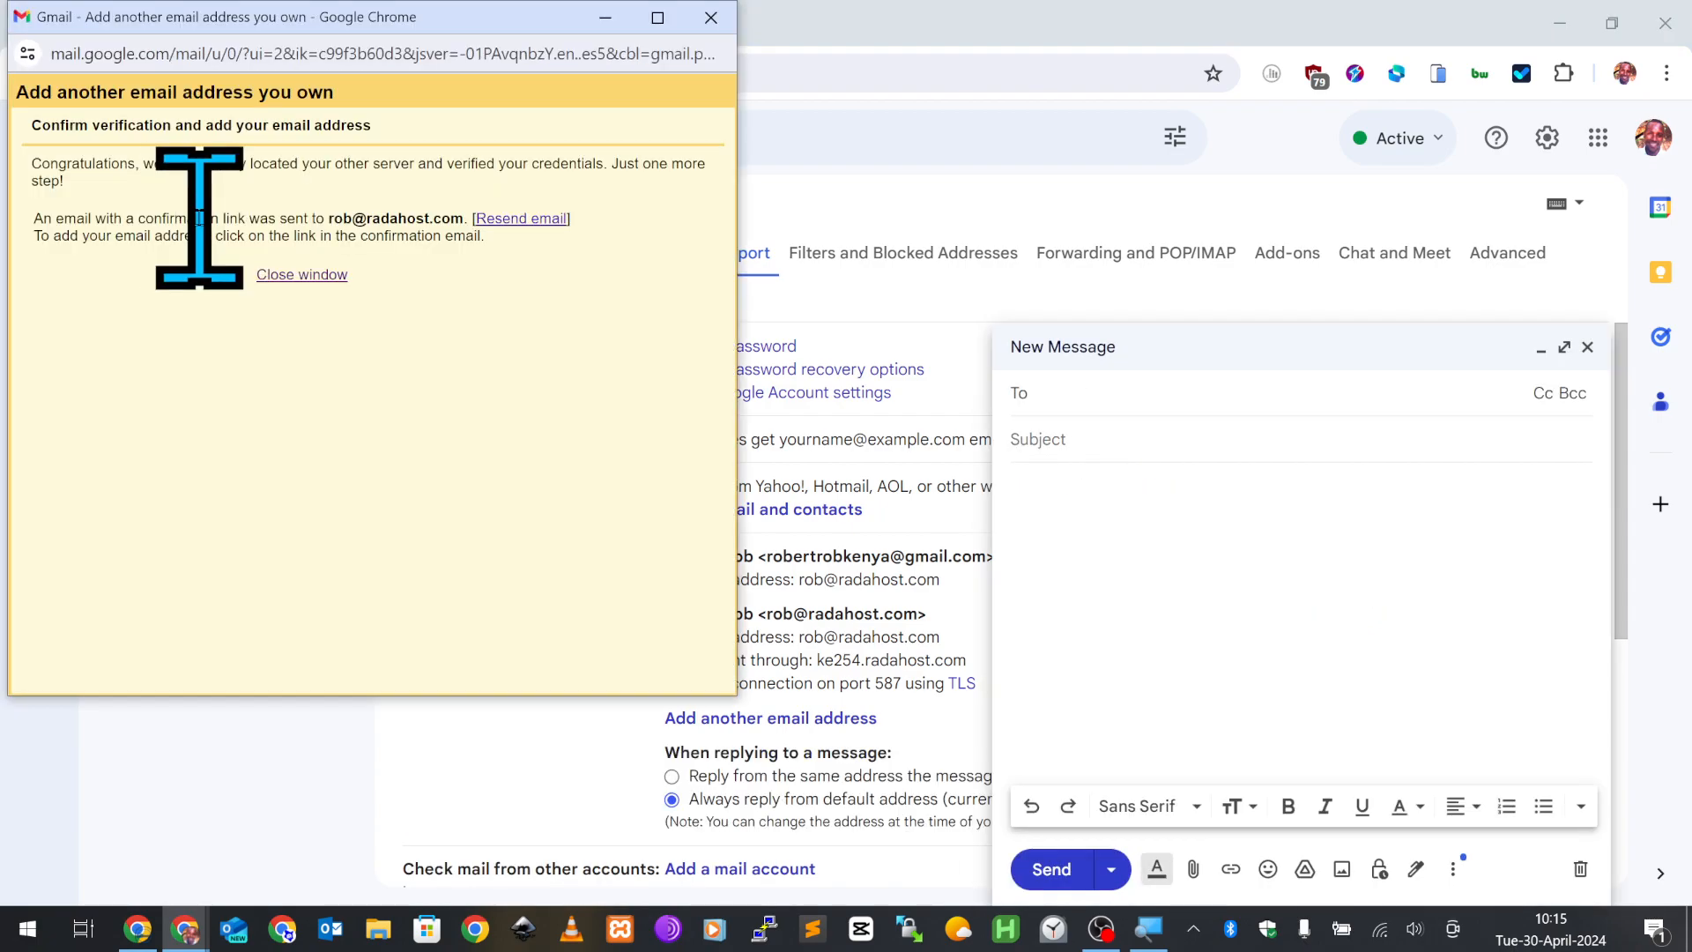
left_click(298, 280)
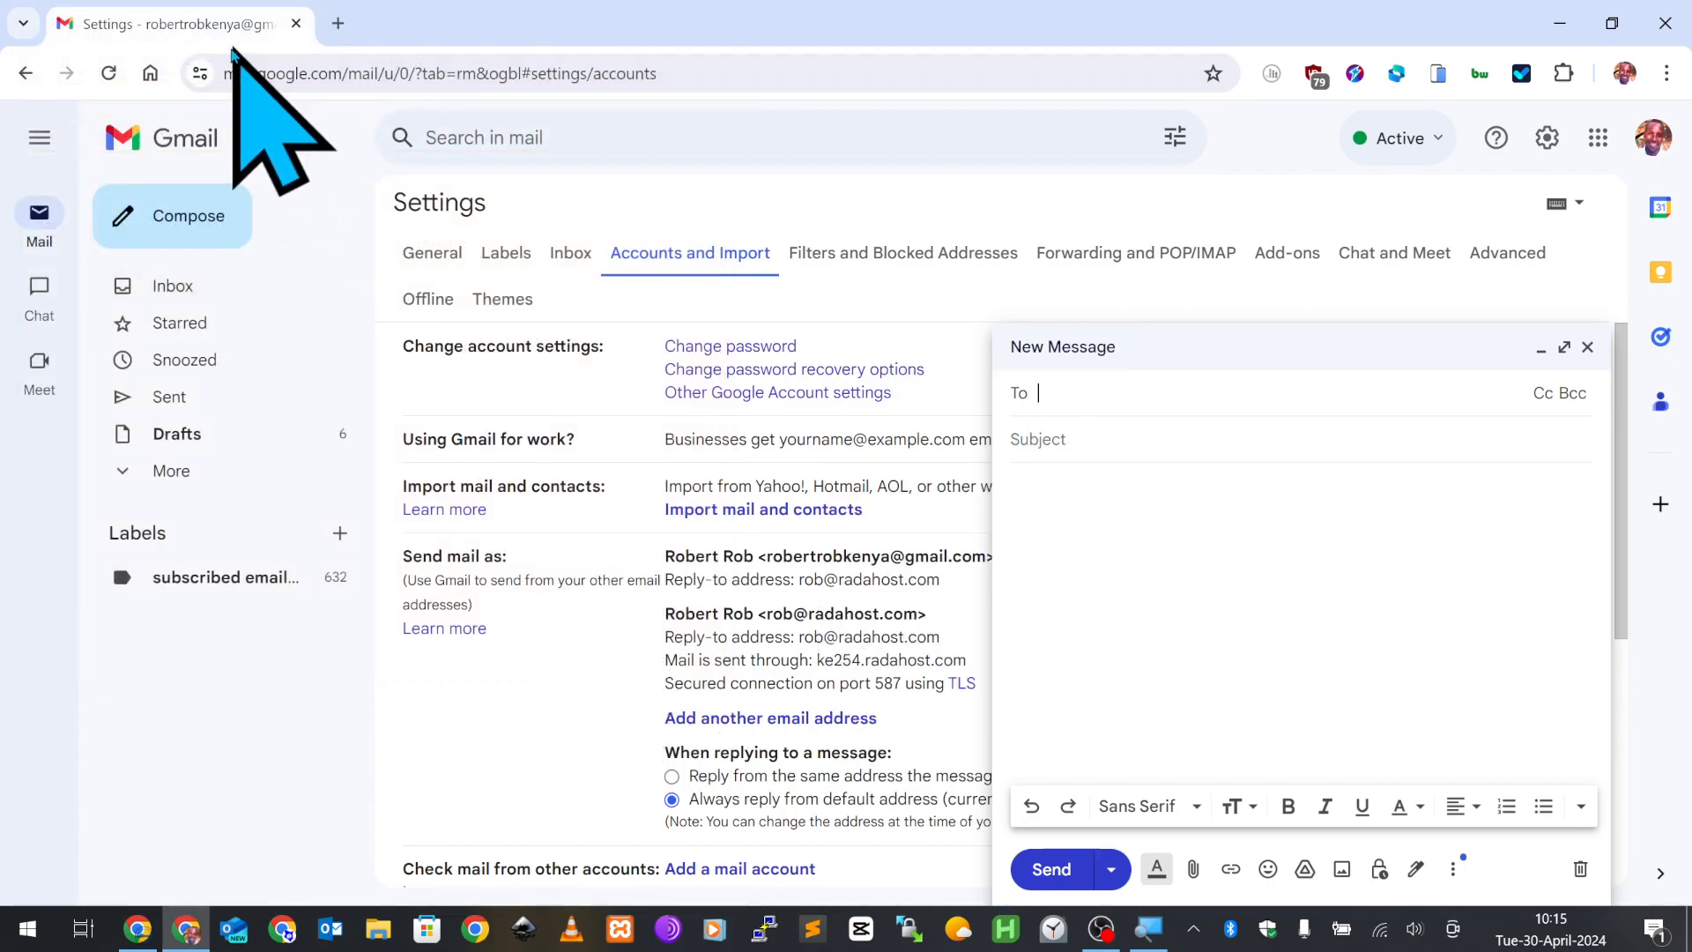
left_click(108, 73)
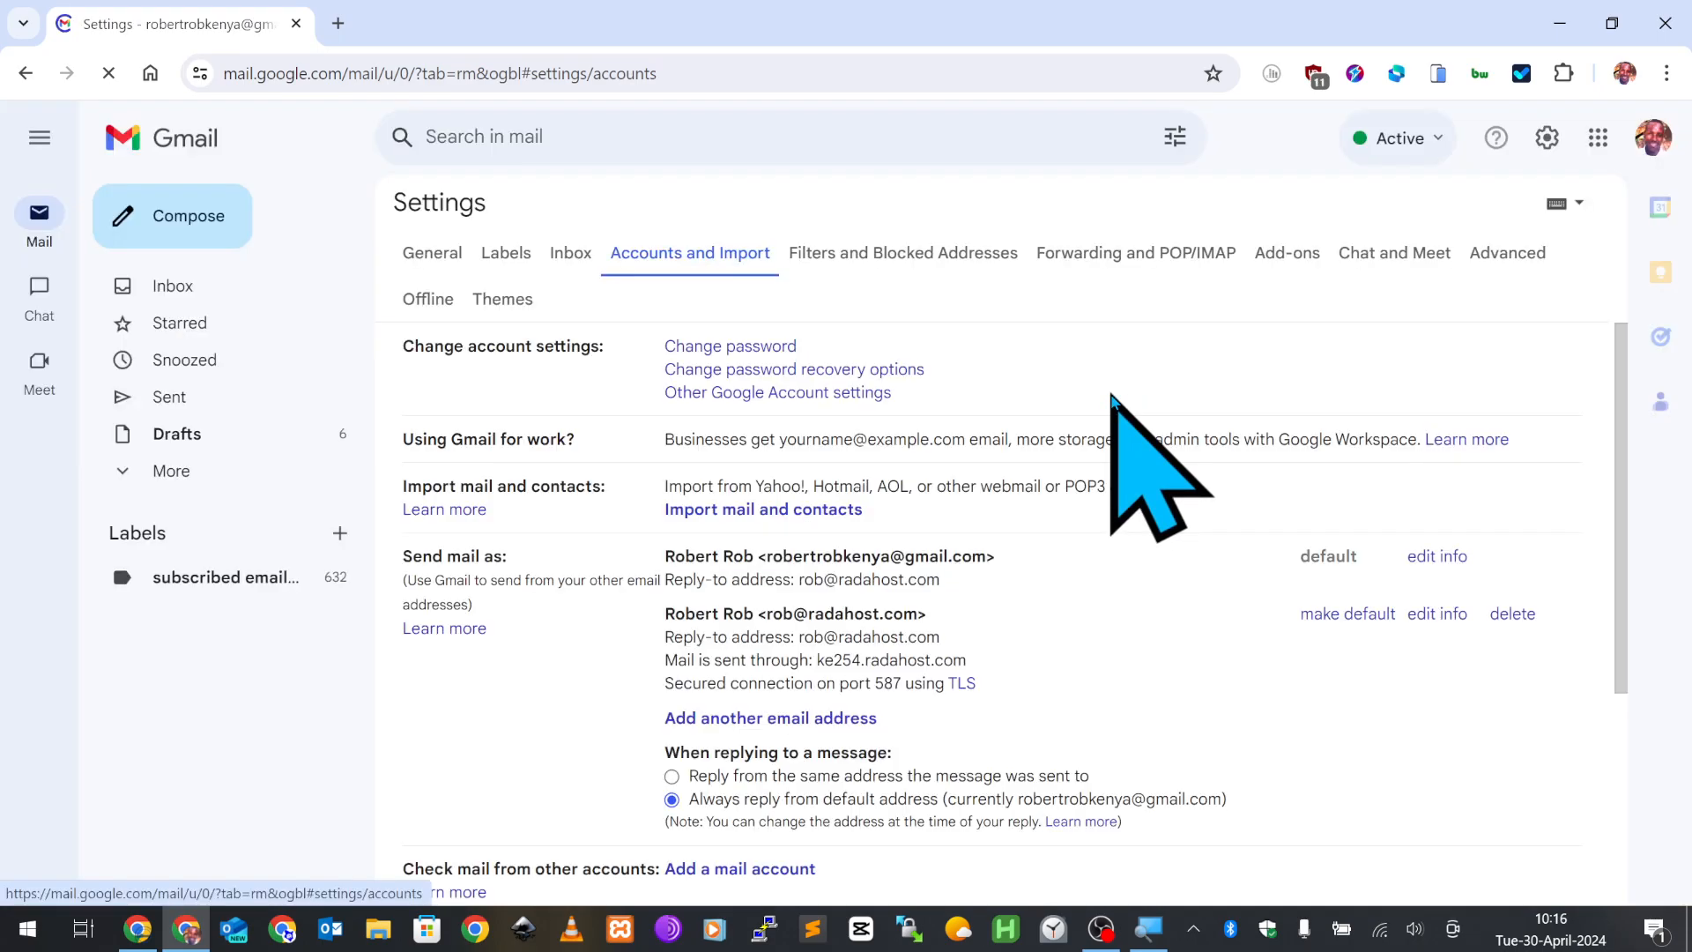
- Compose a new message from the radahost custom-domain address and minimize the draft
left_click(197, 226)
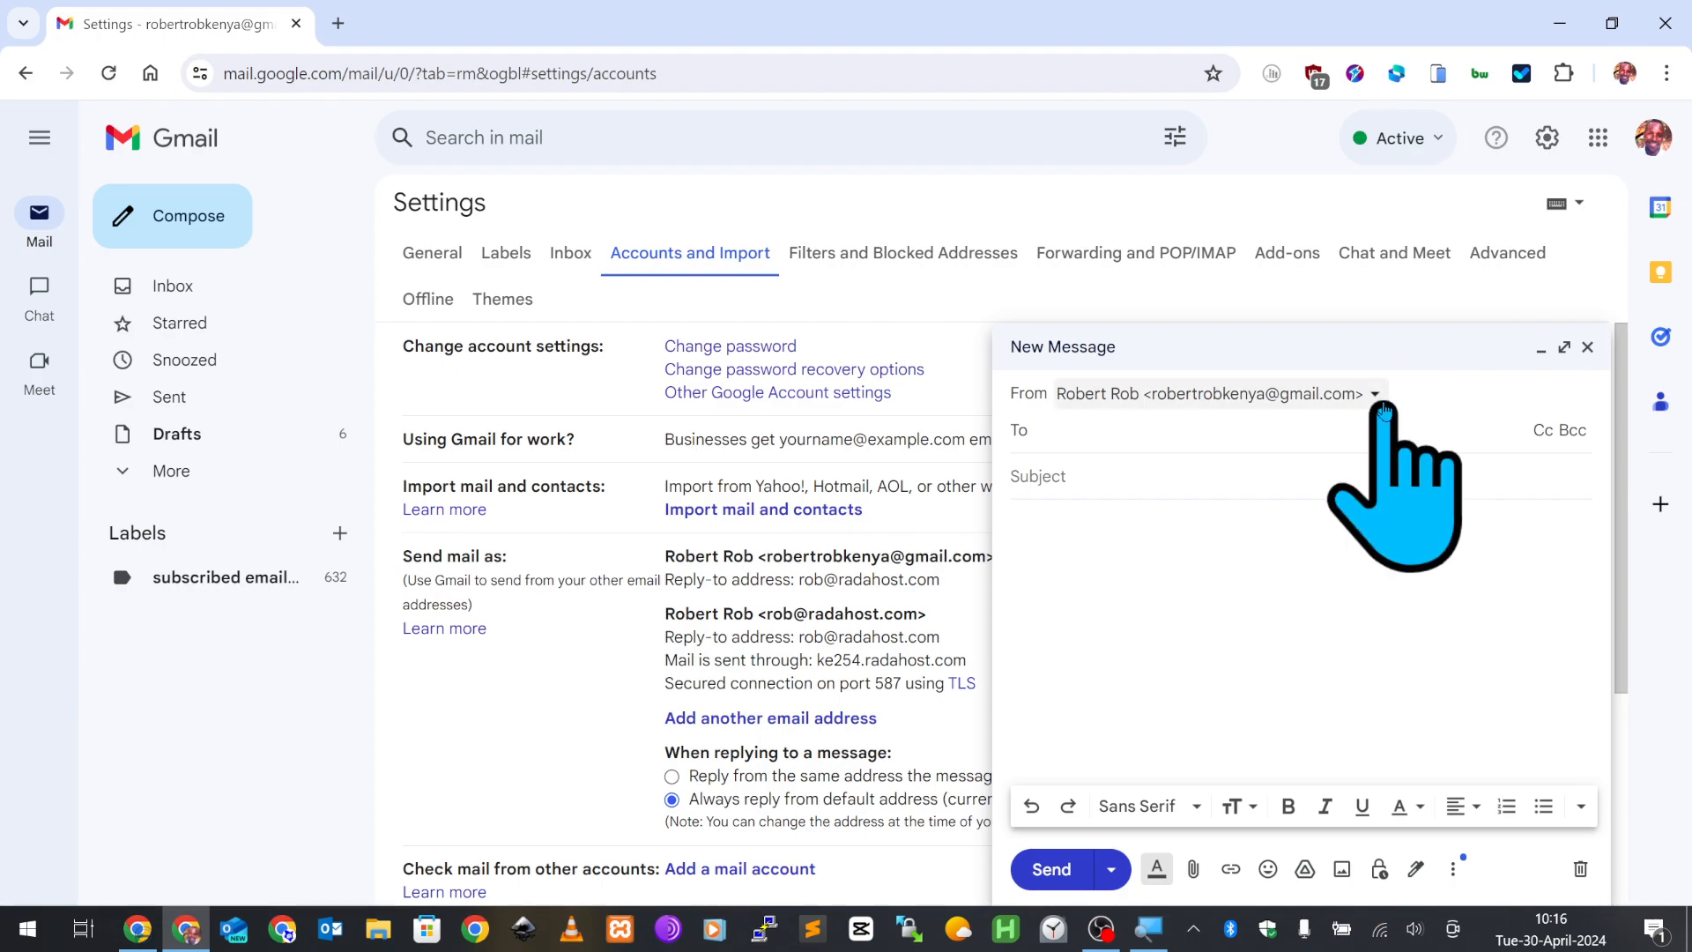
left_click(1376, 395)
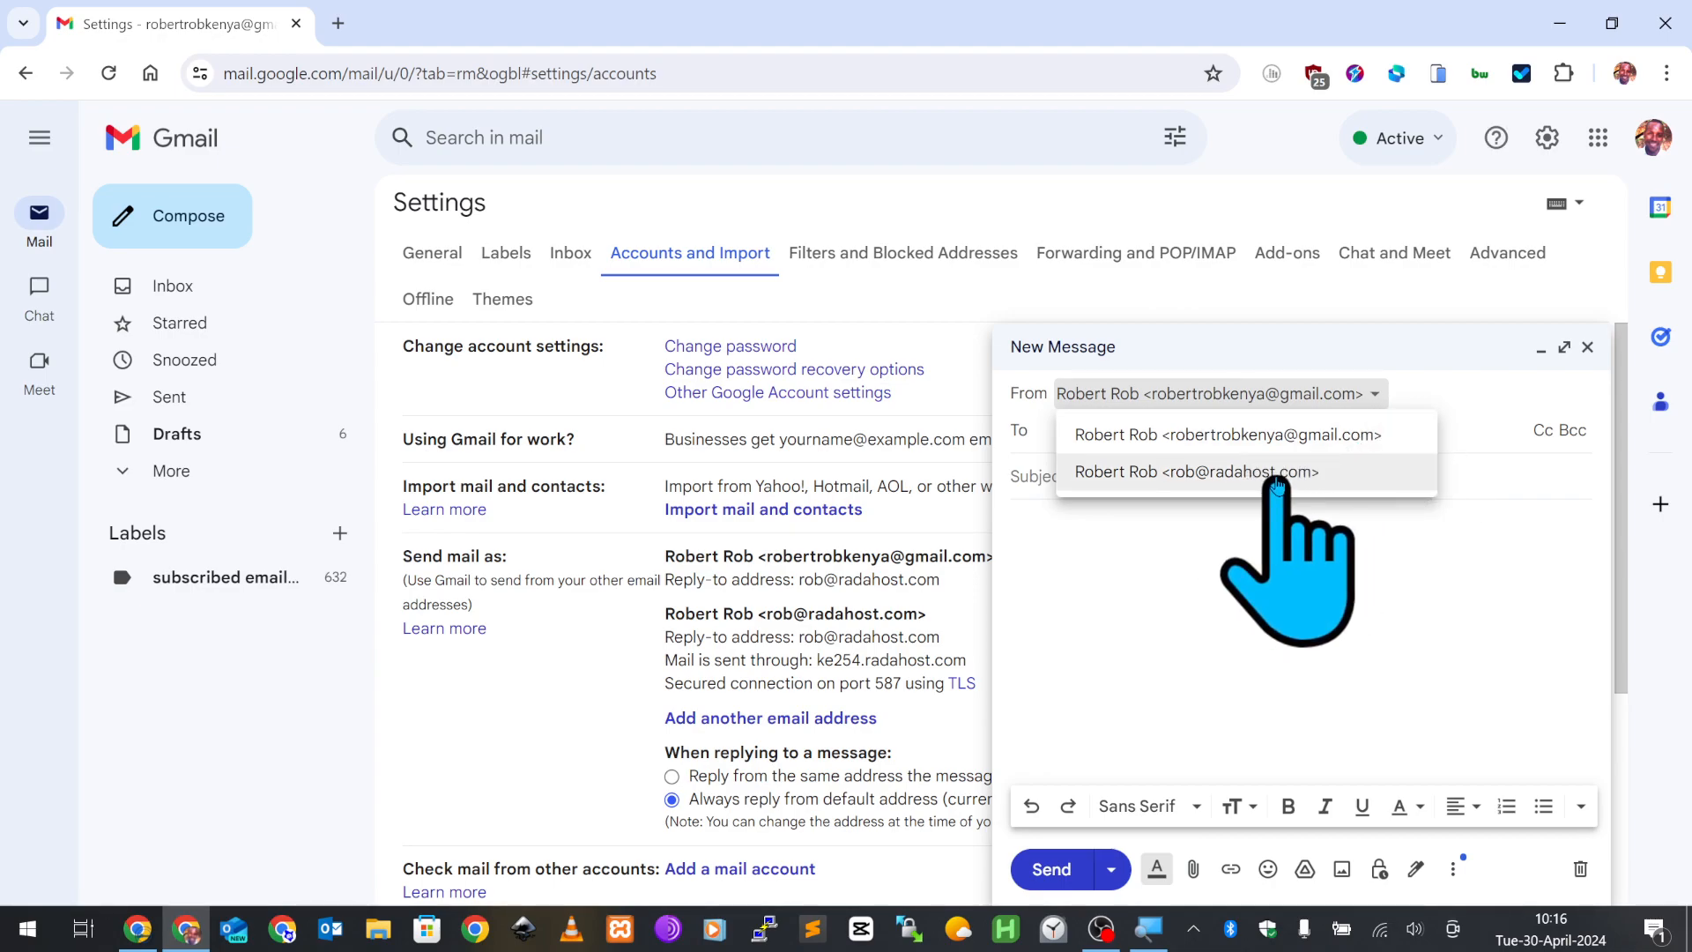
left_click(1257, 473)
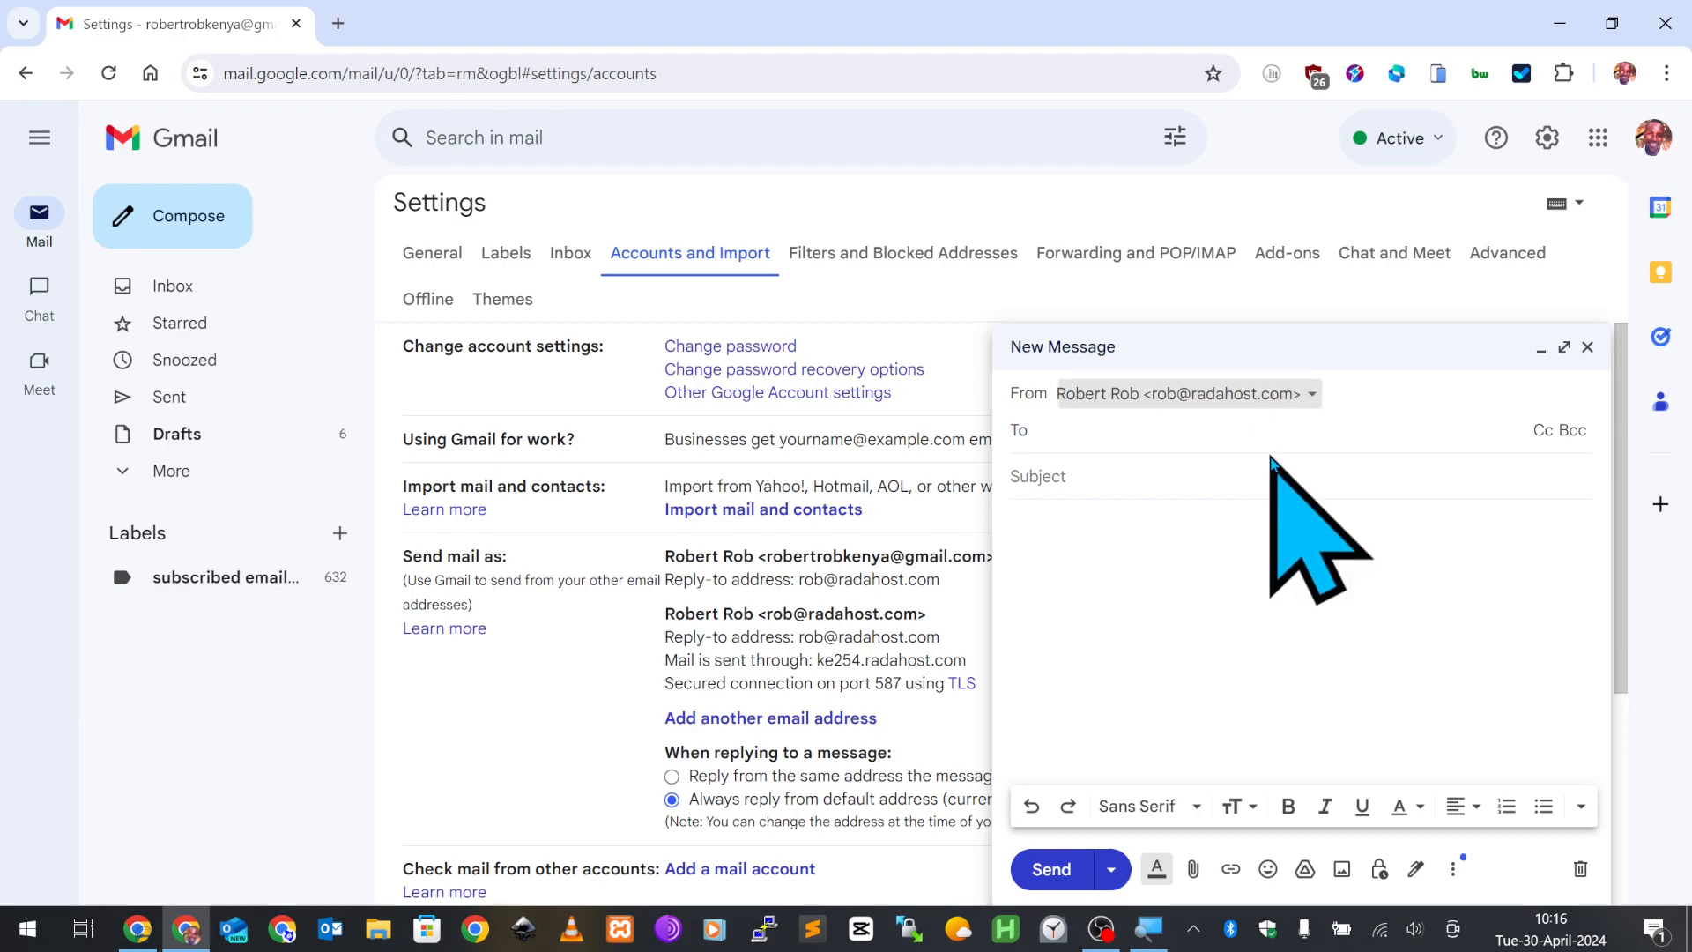
left_click(1270, 457)
left_click(1245, 399)
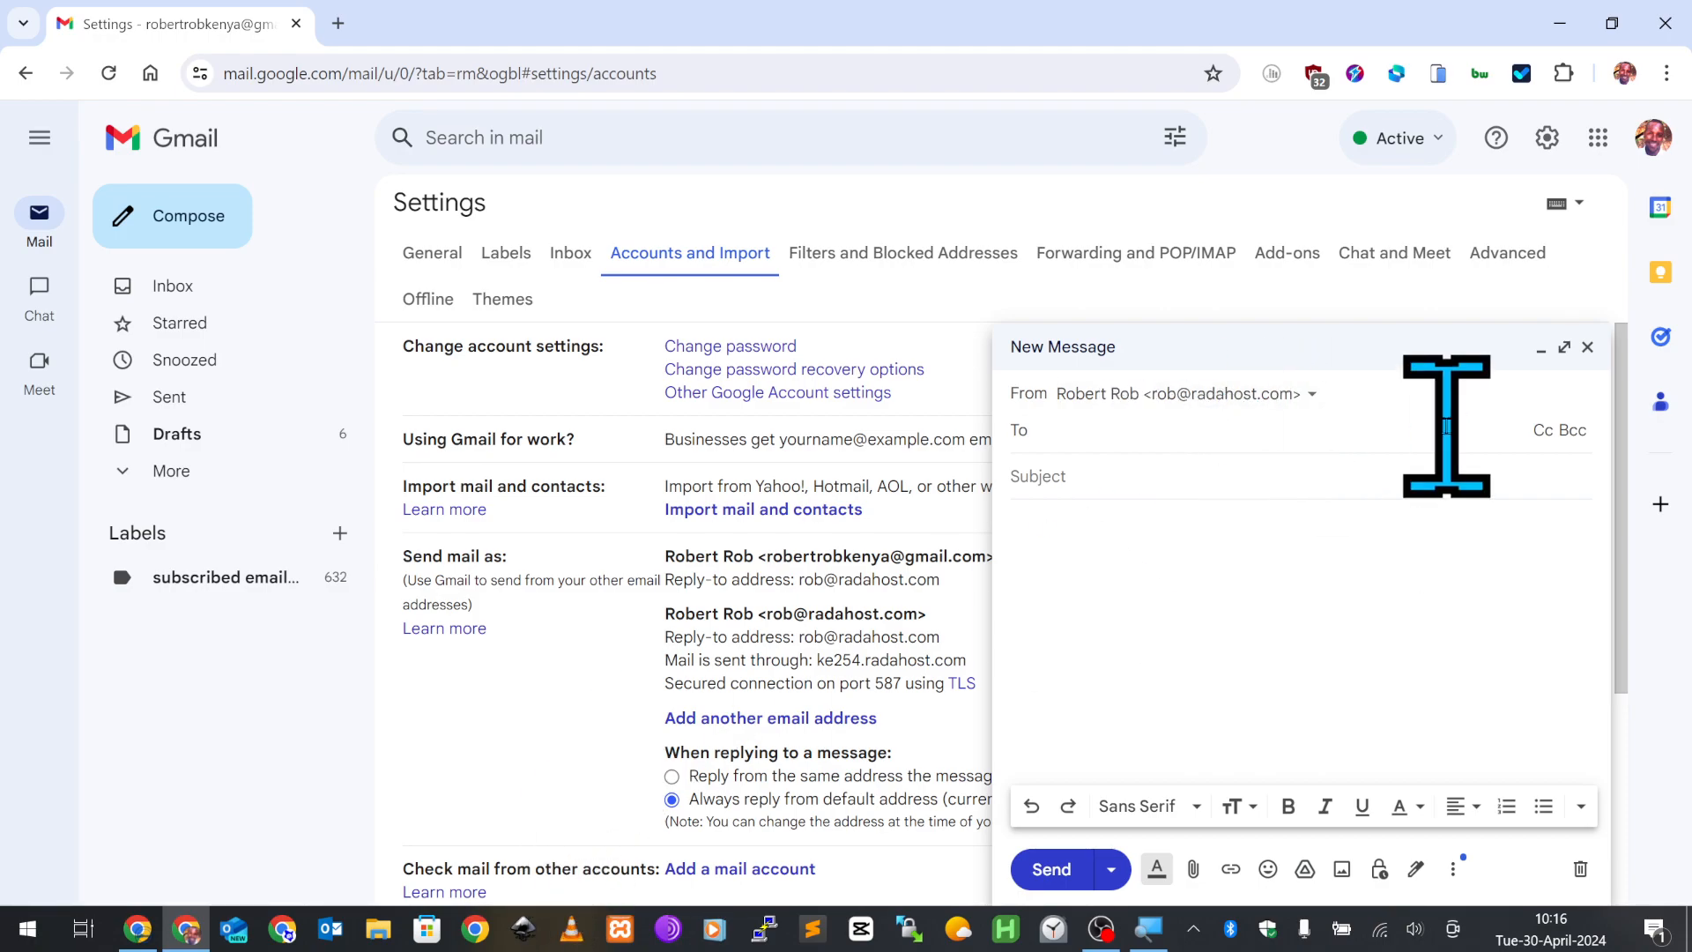
left_click(1540, 349)
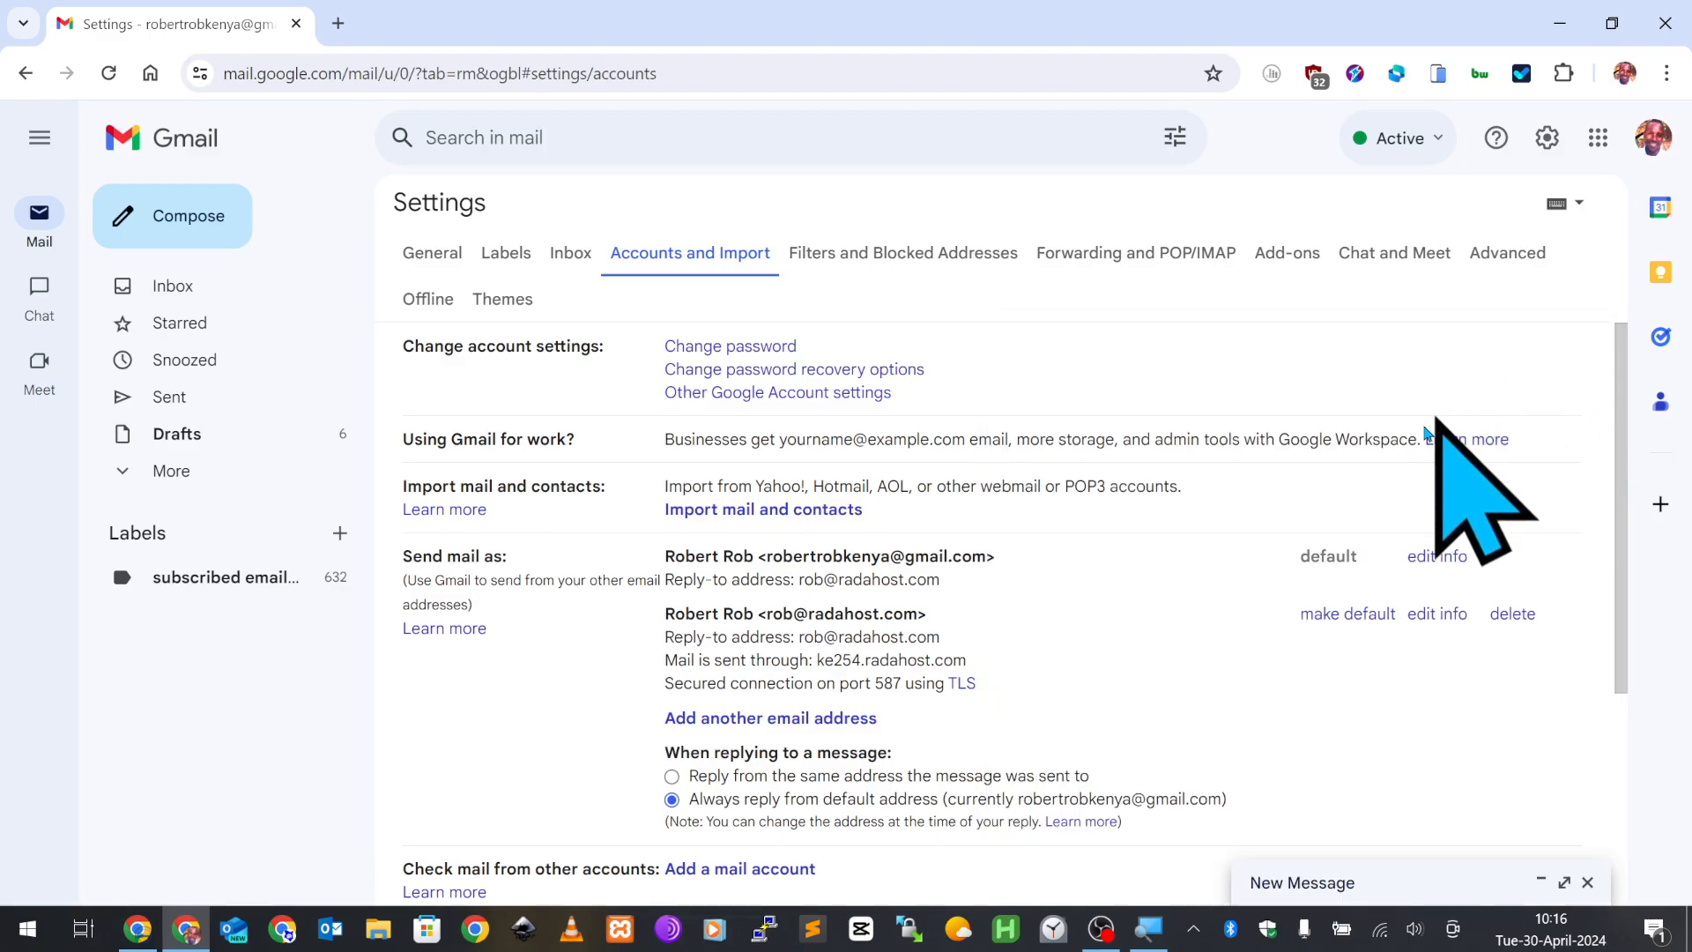
scroll(1067, 520, "down", 4)
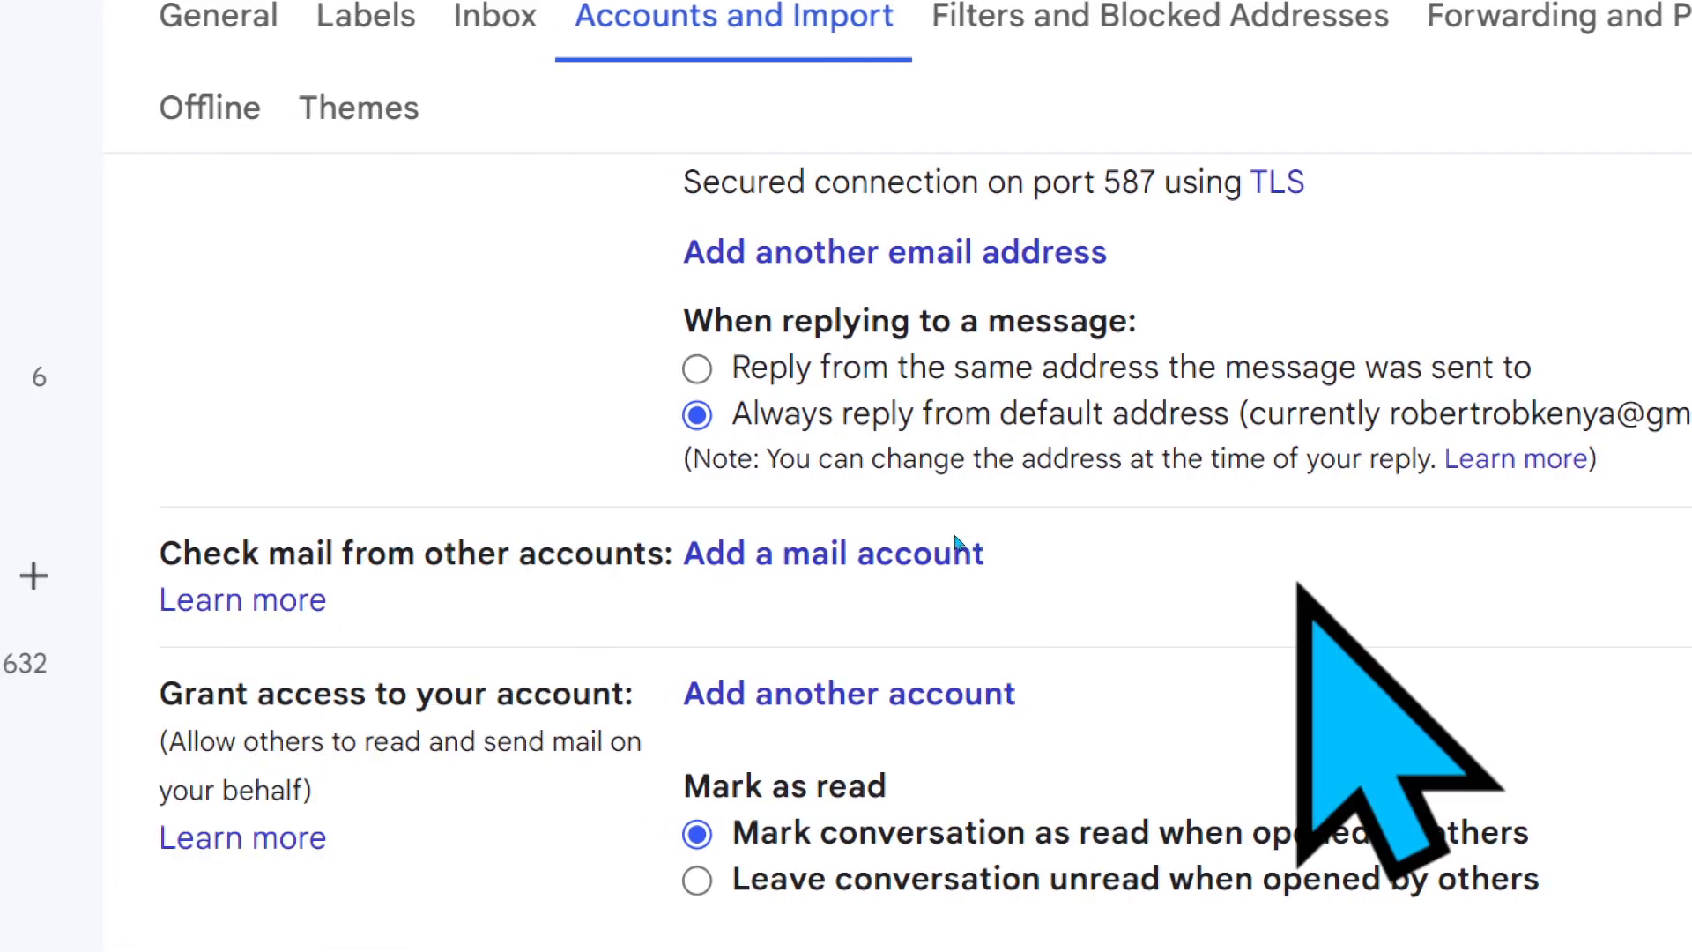
- Add a mail account to check, entering the custom-domain address and continuing
left_click(731, 541)
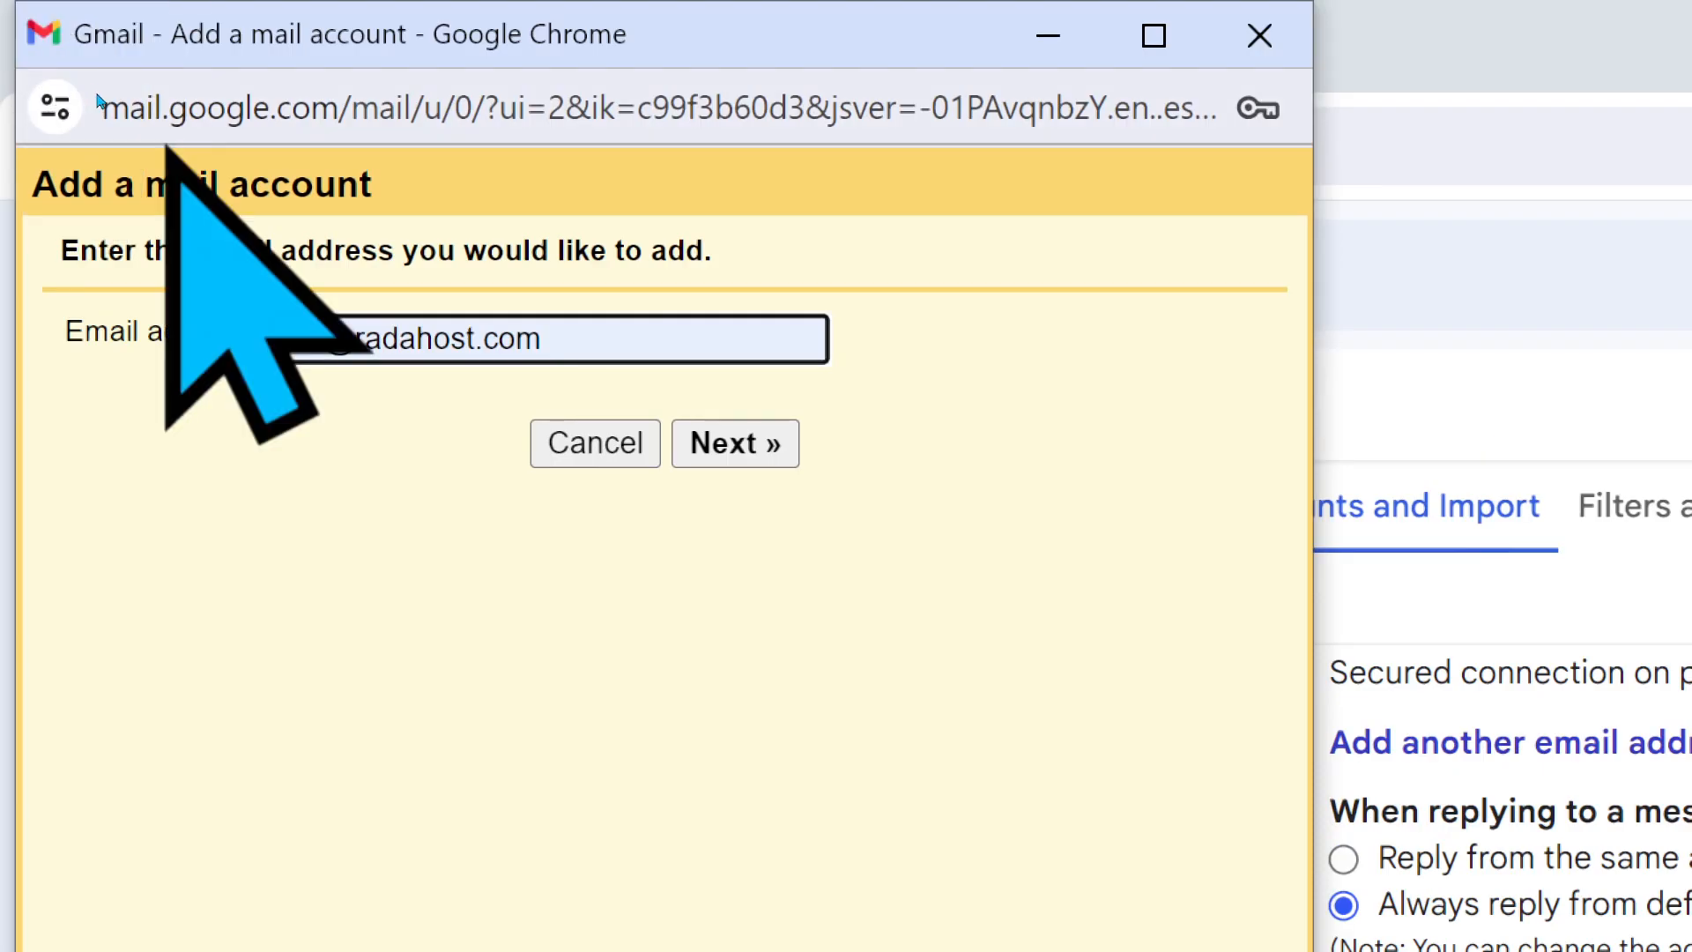
key("Return")
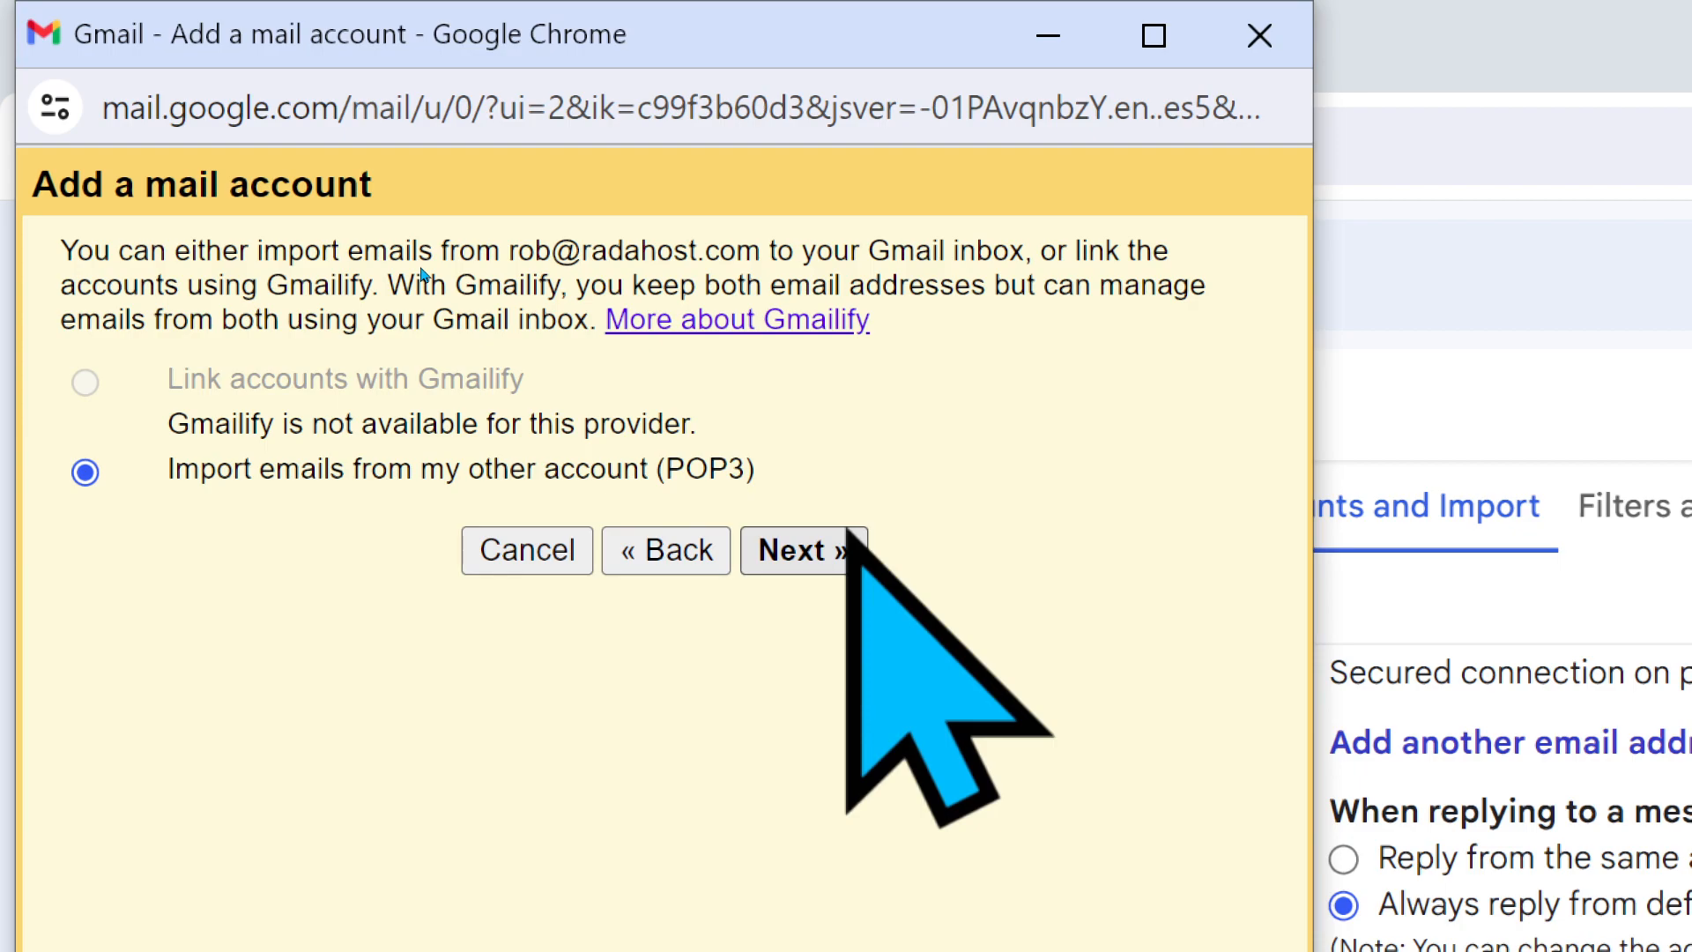
- Choose POP3 import and fill the username and password from the saved login
key("Return")
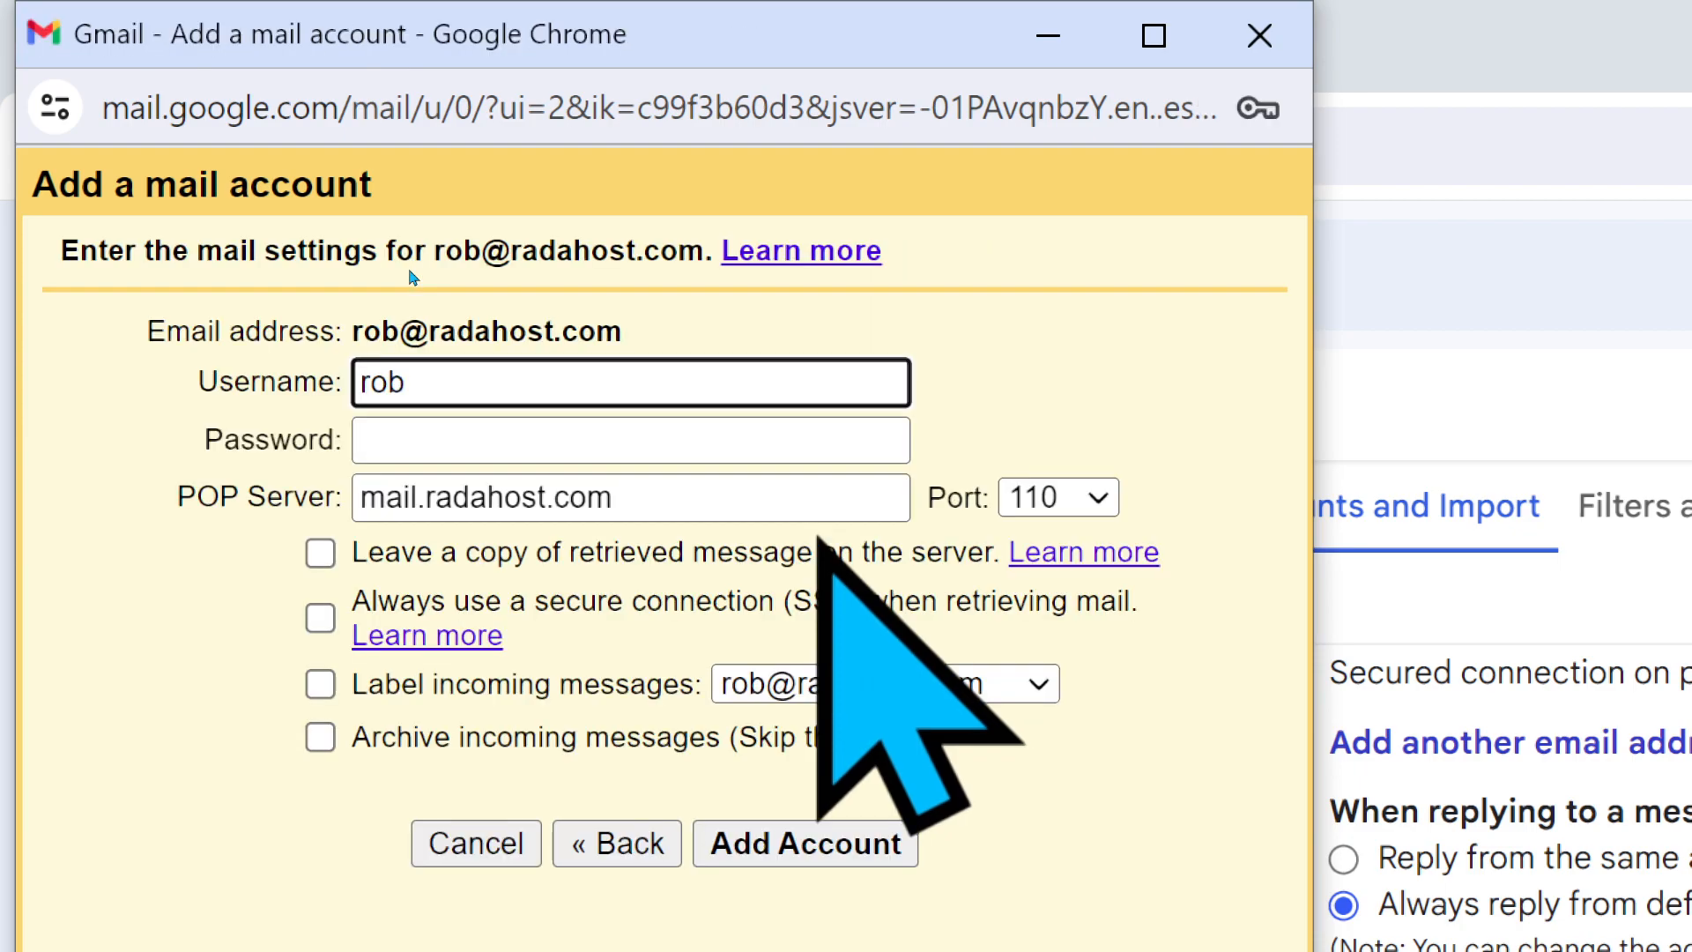
double_click(495, 384)
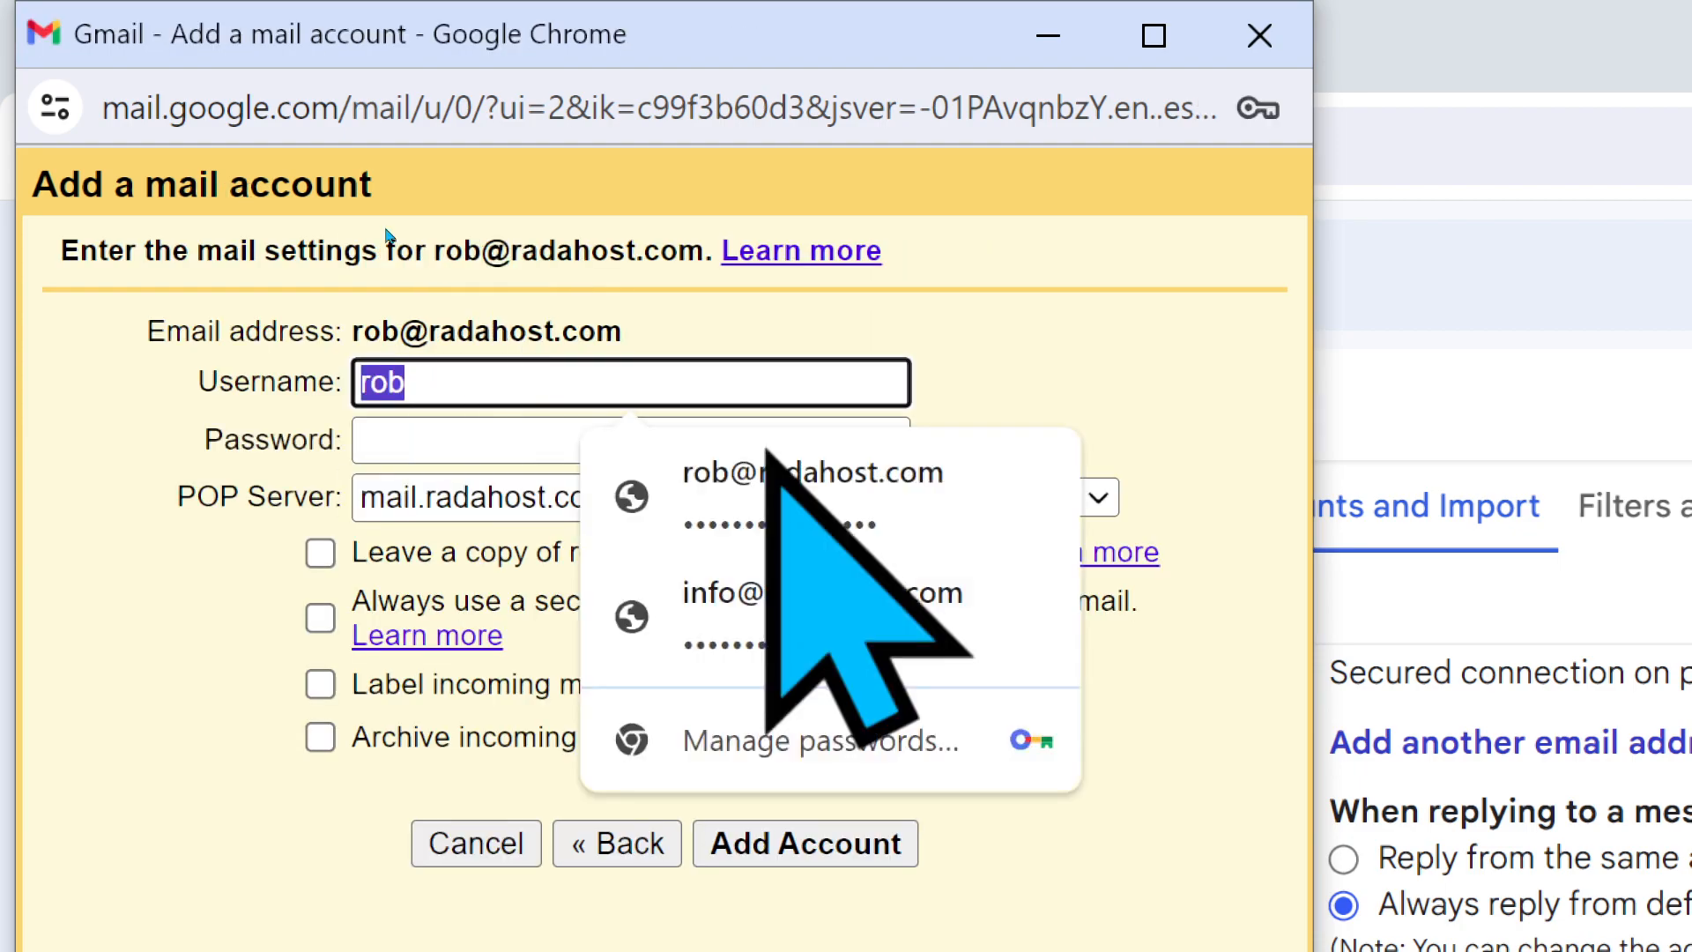
key("Down")
key("Return")
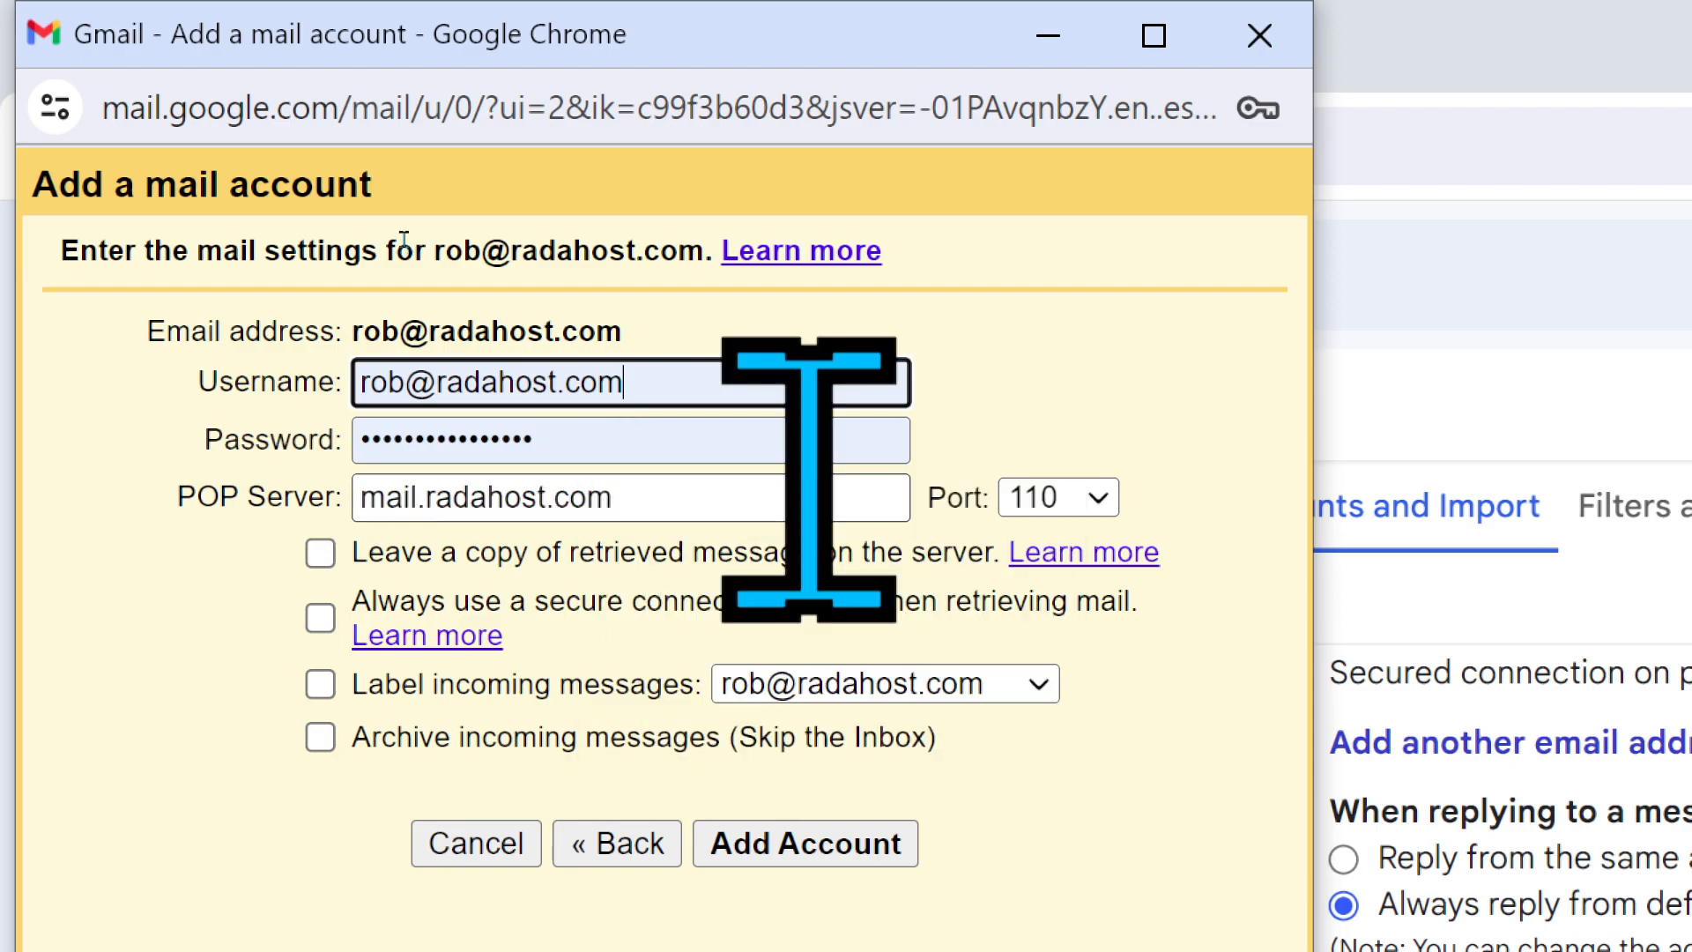
triple_click(565, 400)
left_click(481, 468)
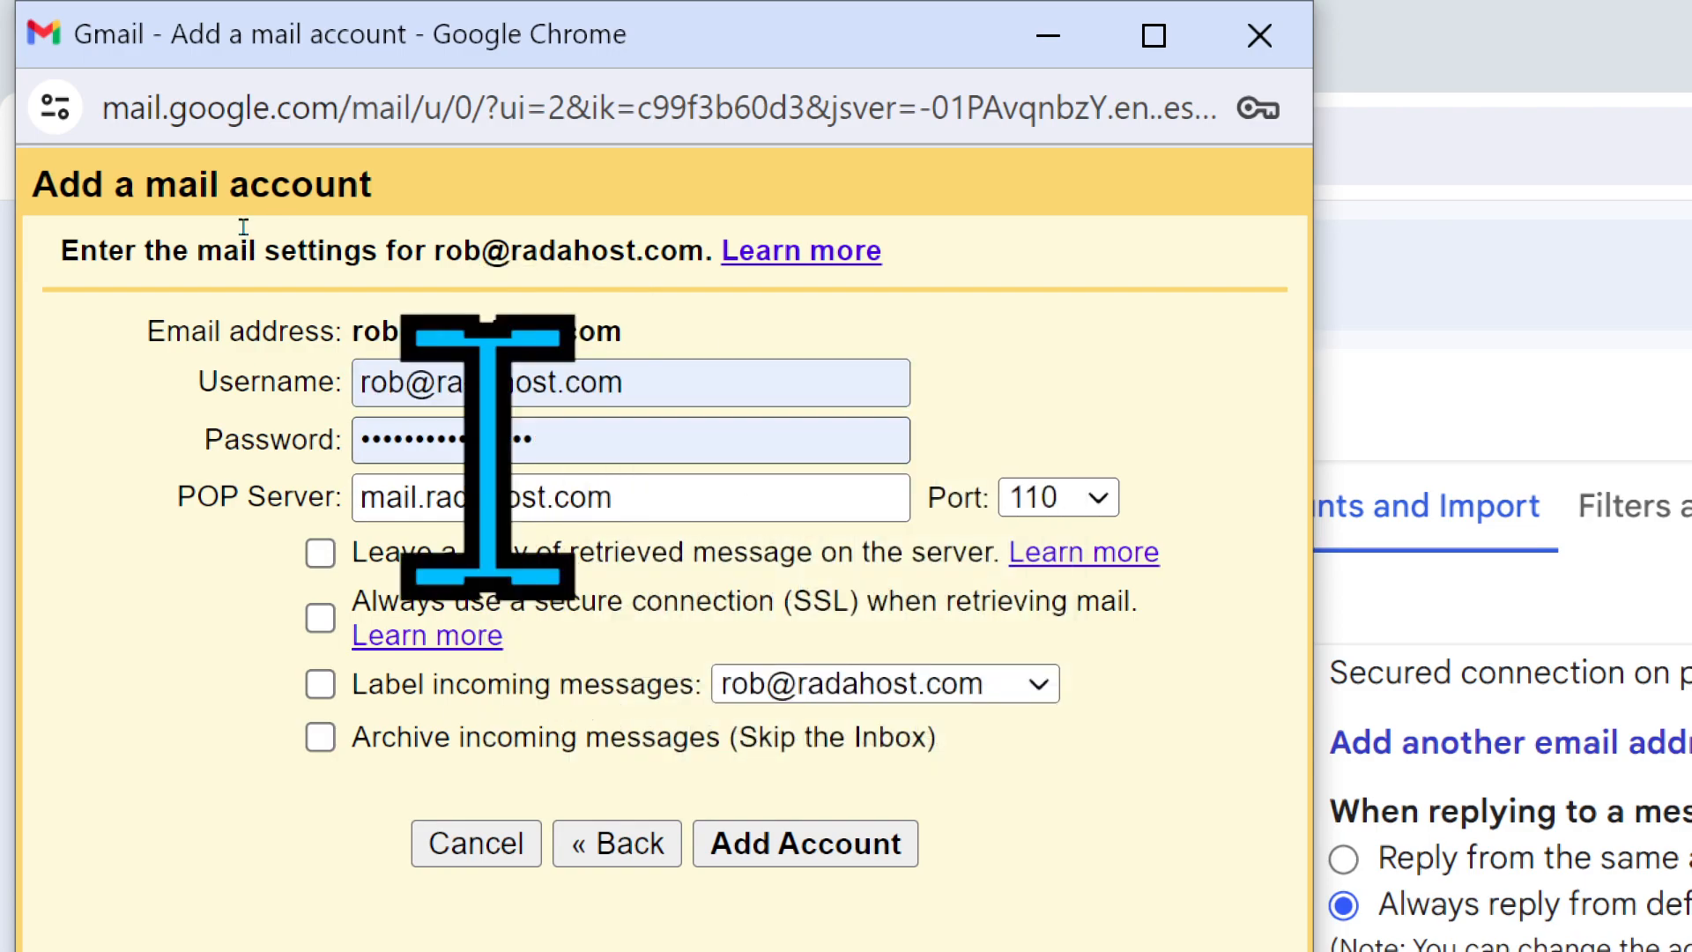
left_click(487, 441)
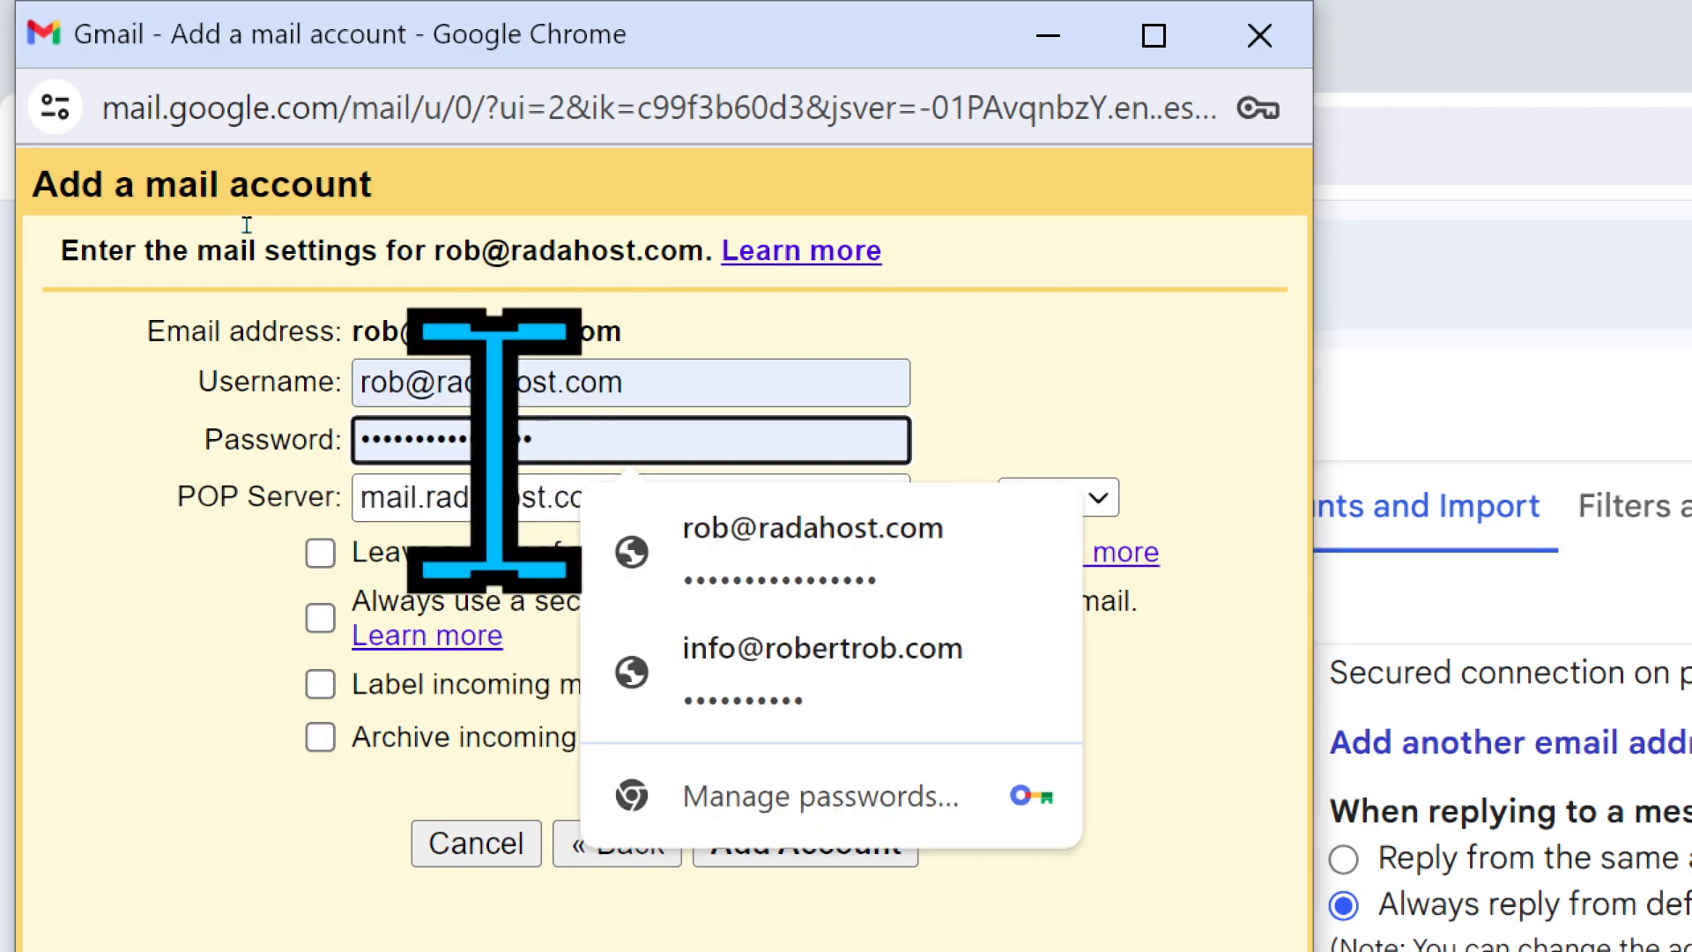
left_click(872, 557)
- Confirm the filled login and change the POP server to ke254.radahost.com
left_click(554, 394)
triple_click(554, 394)
left_click(527, 433)
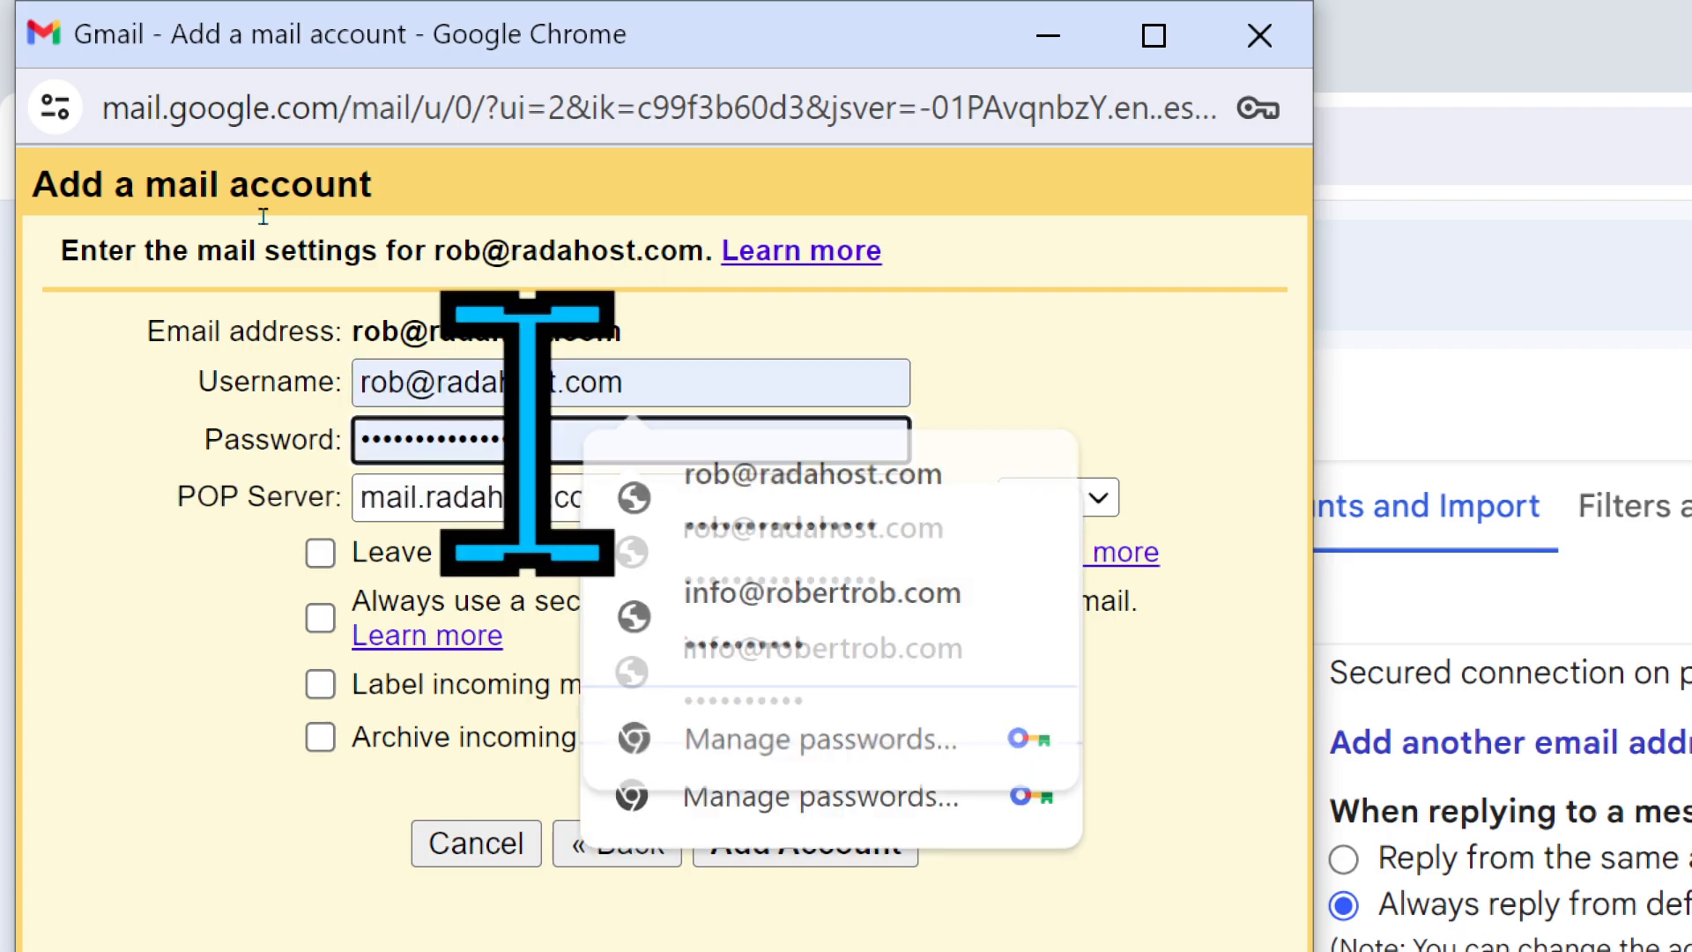
double_click(525, 433)
left_click(524, 433)
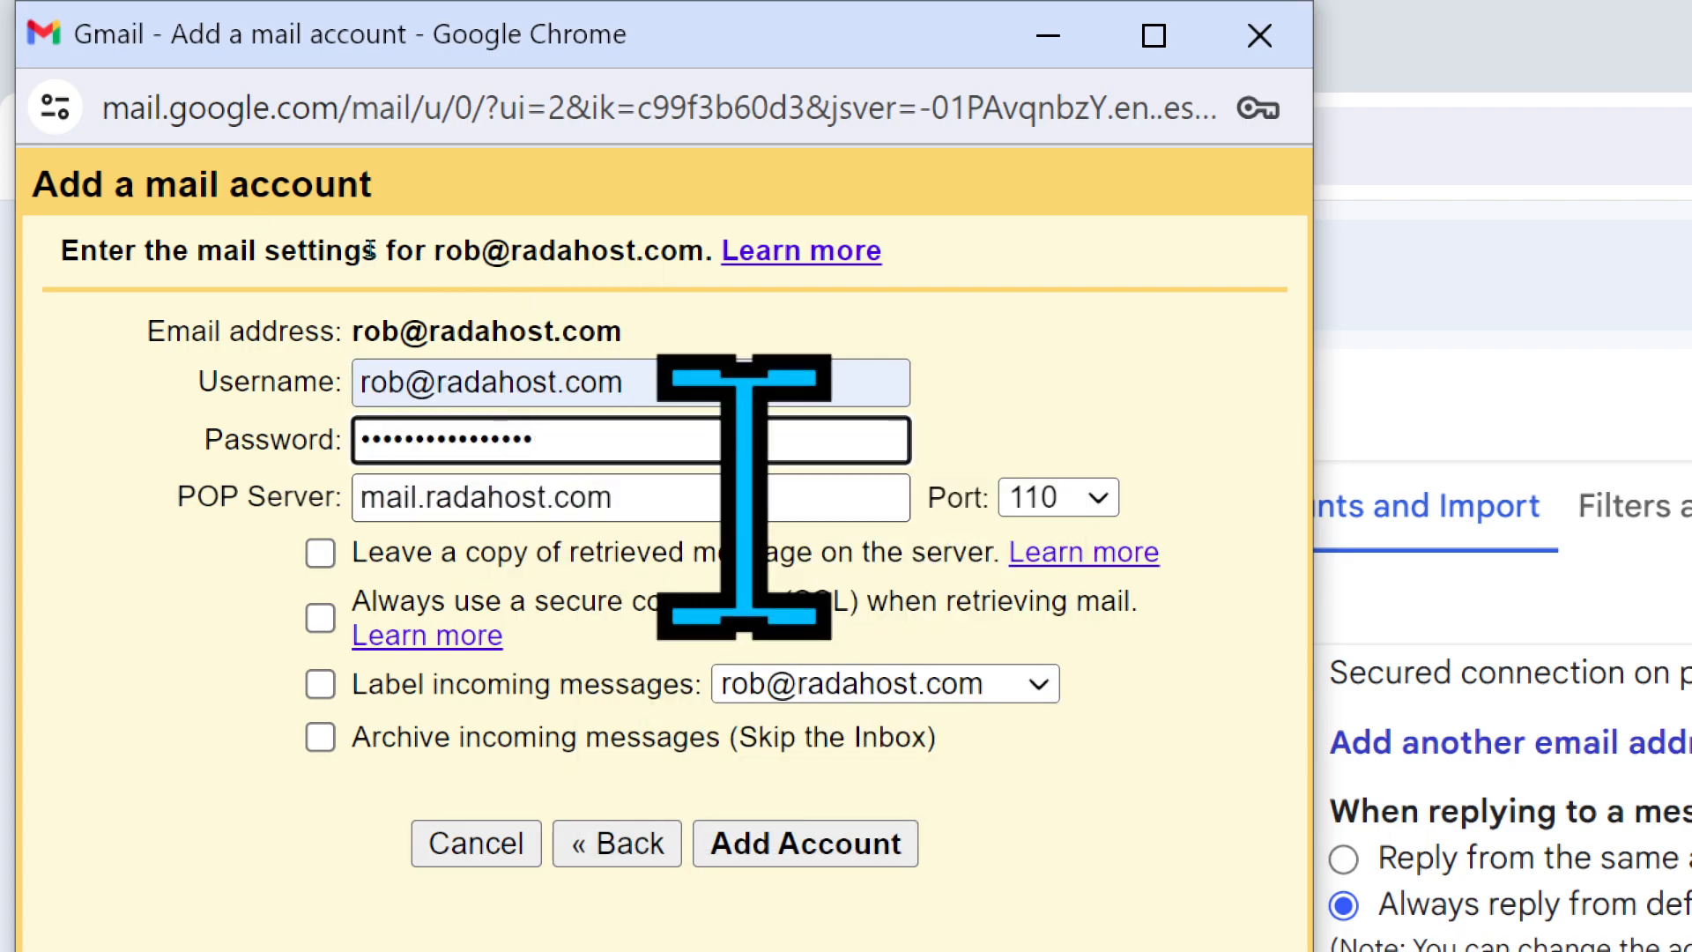
triple_click(622, 498)
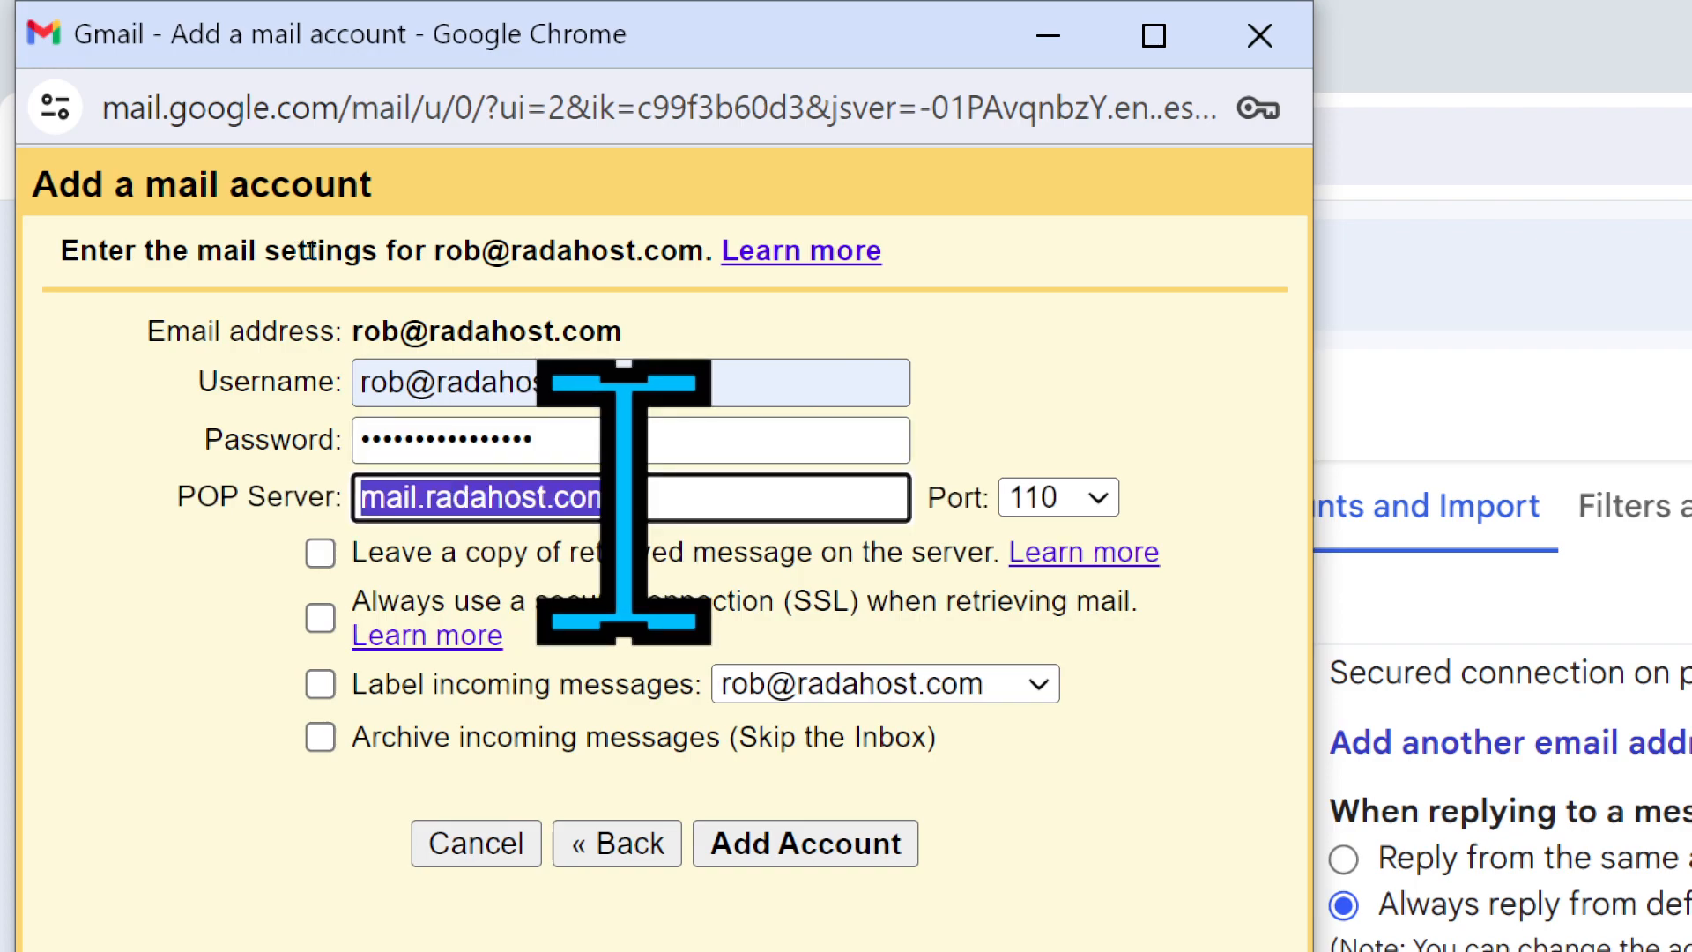
type("ke254.radahos")
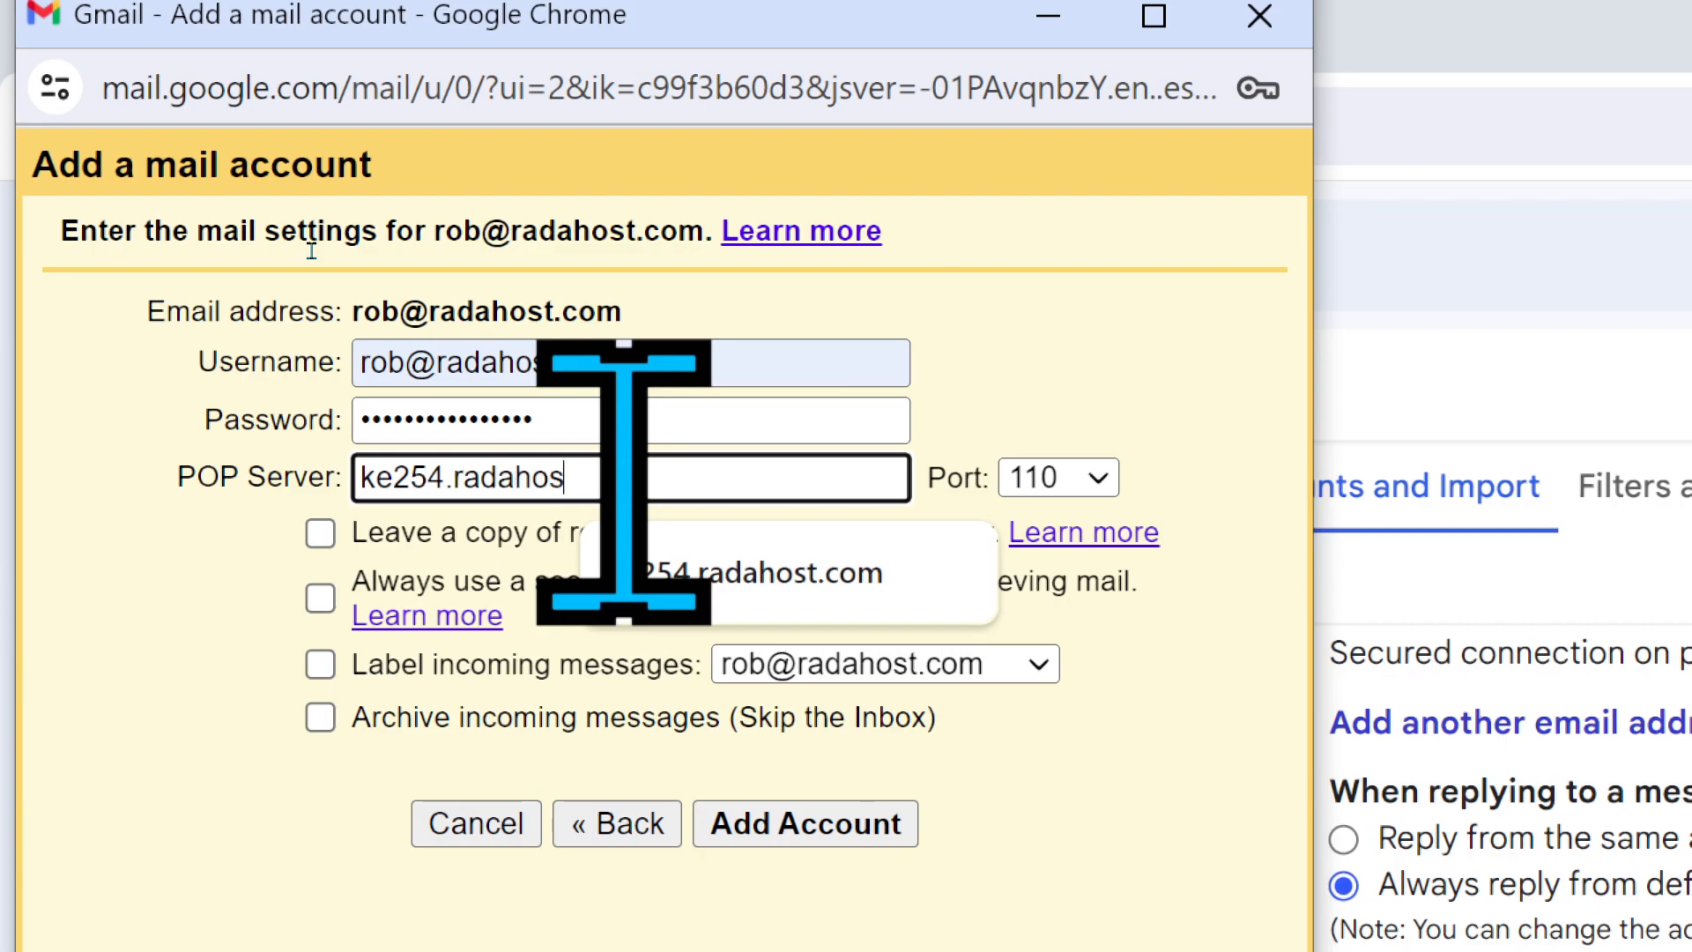
type("t.com")
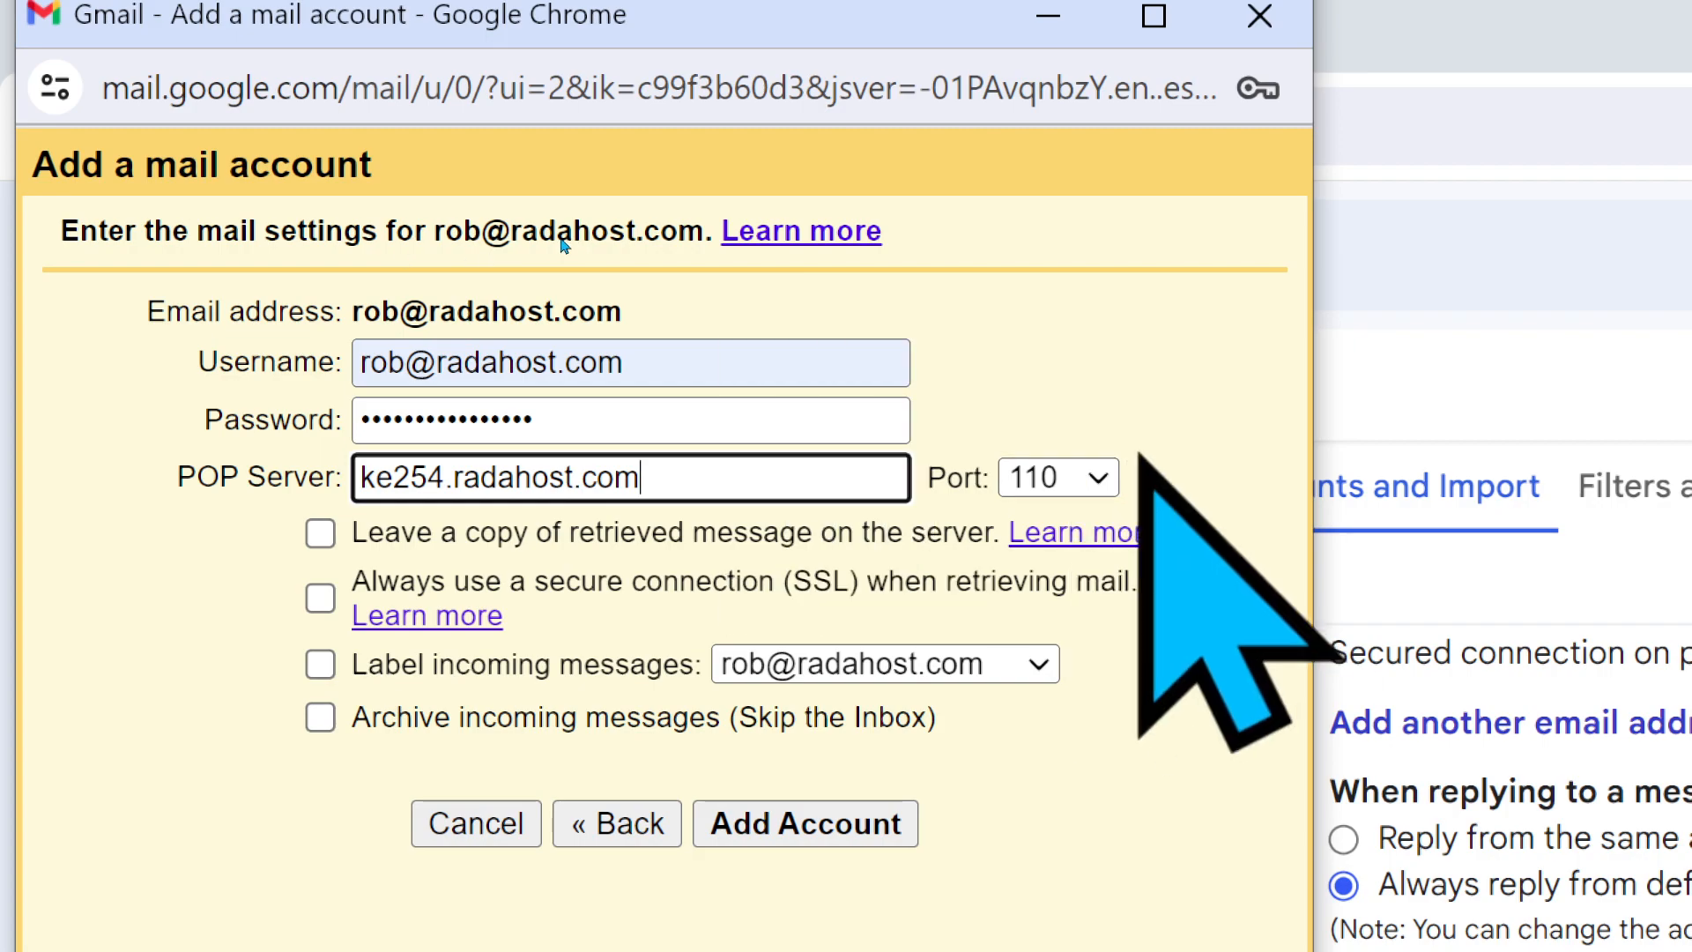
- Set POP port 993, leave copies on the server, use SSL, and submit the account
left_click(1100, 479)
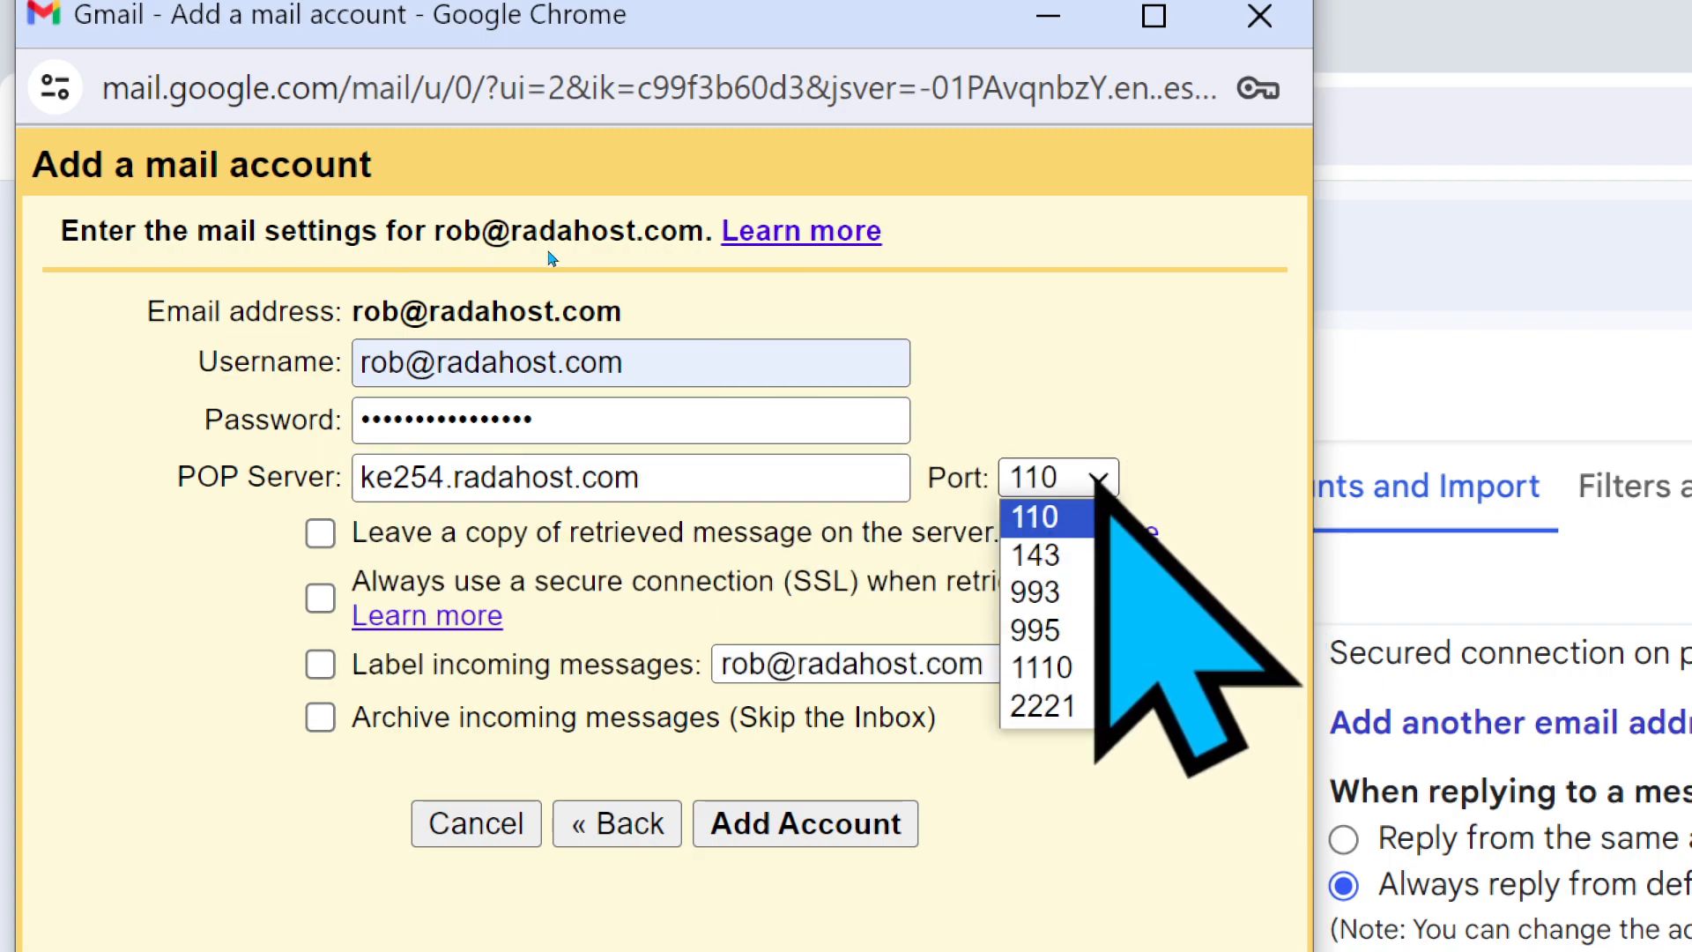
left_click(1037, 605)
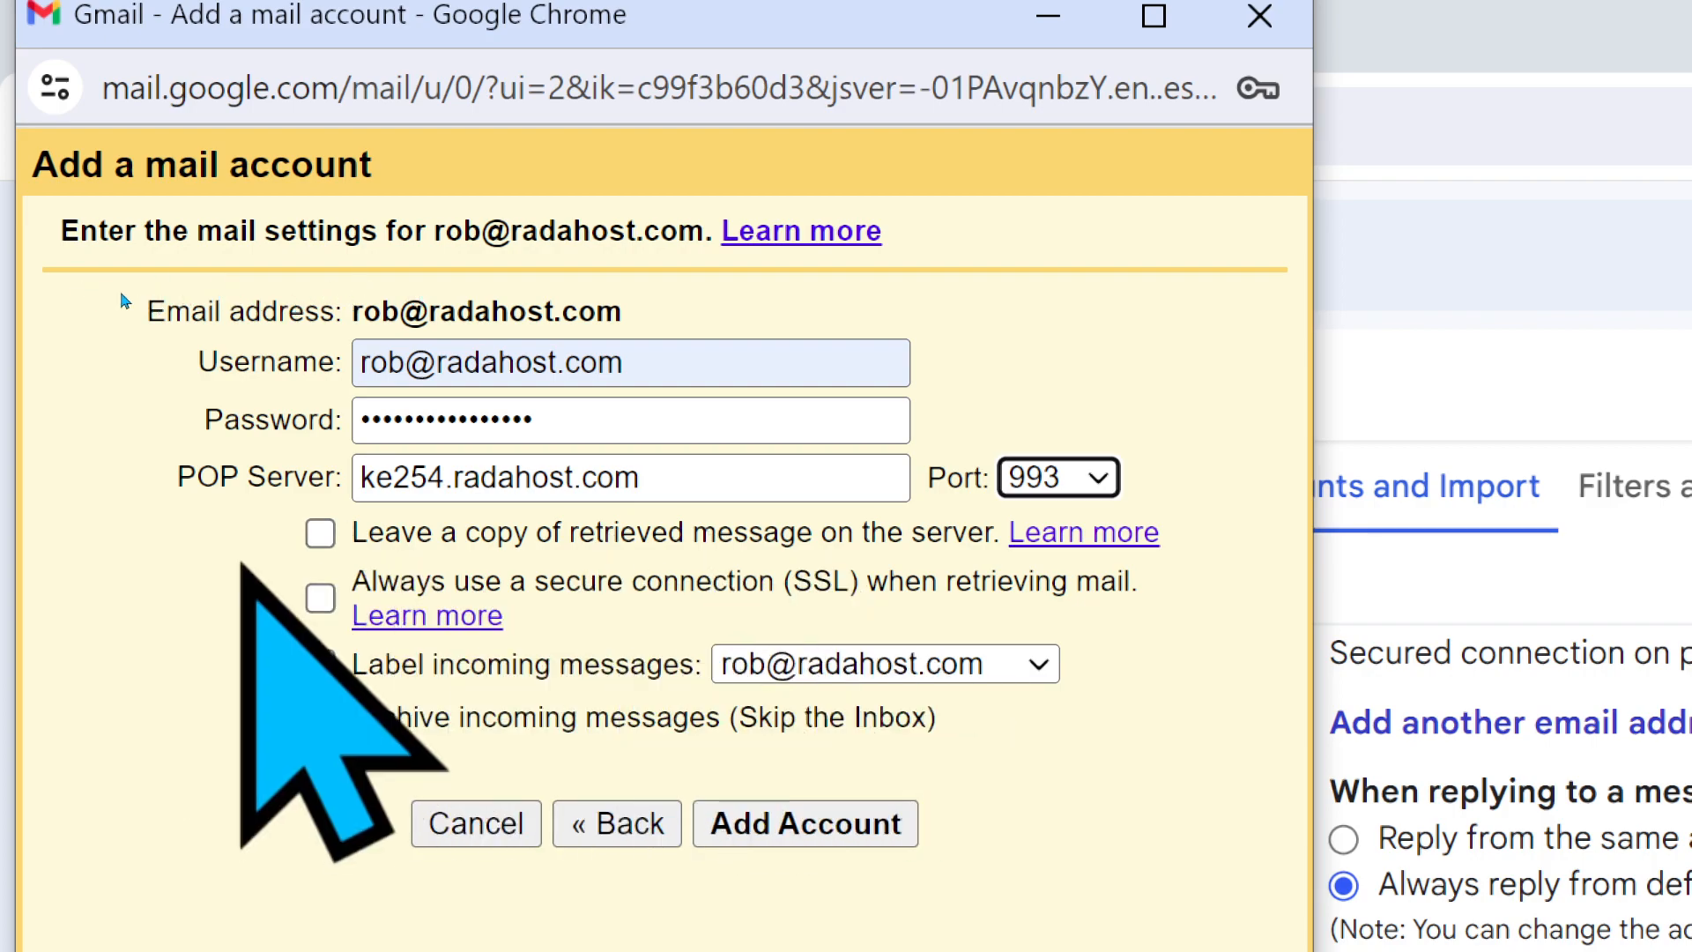
left_click(321, 532)
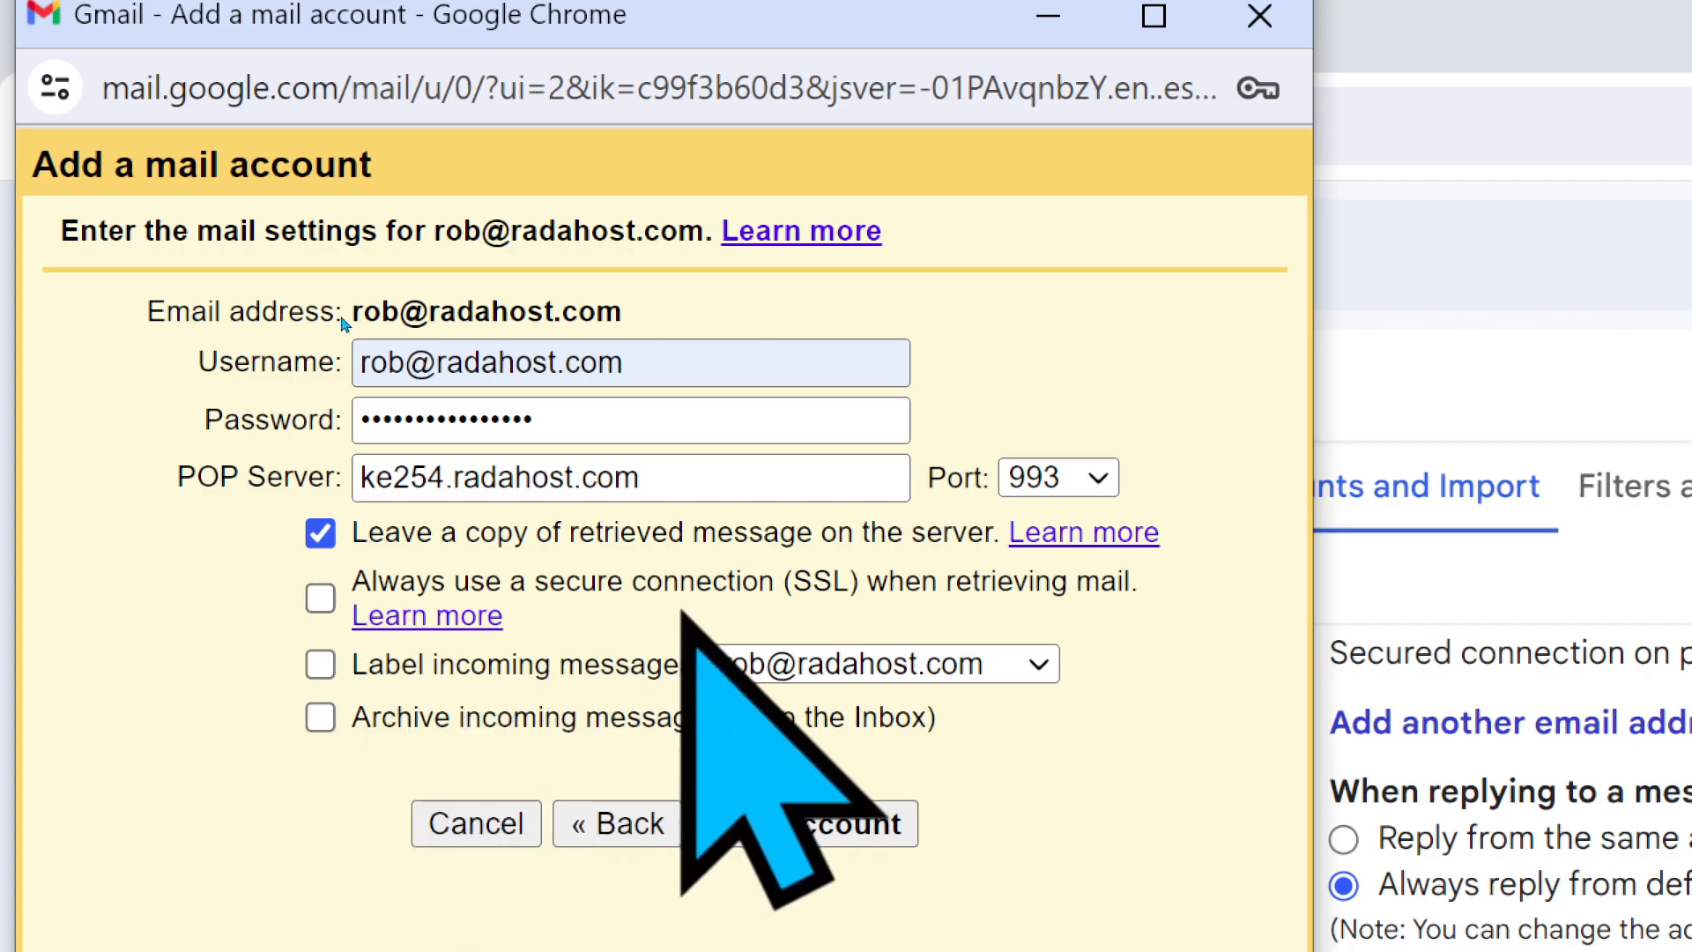
left_click(321, 597)
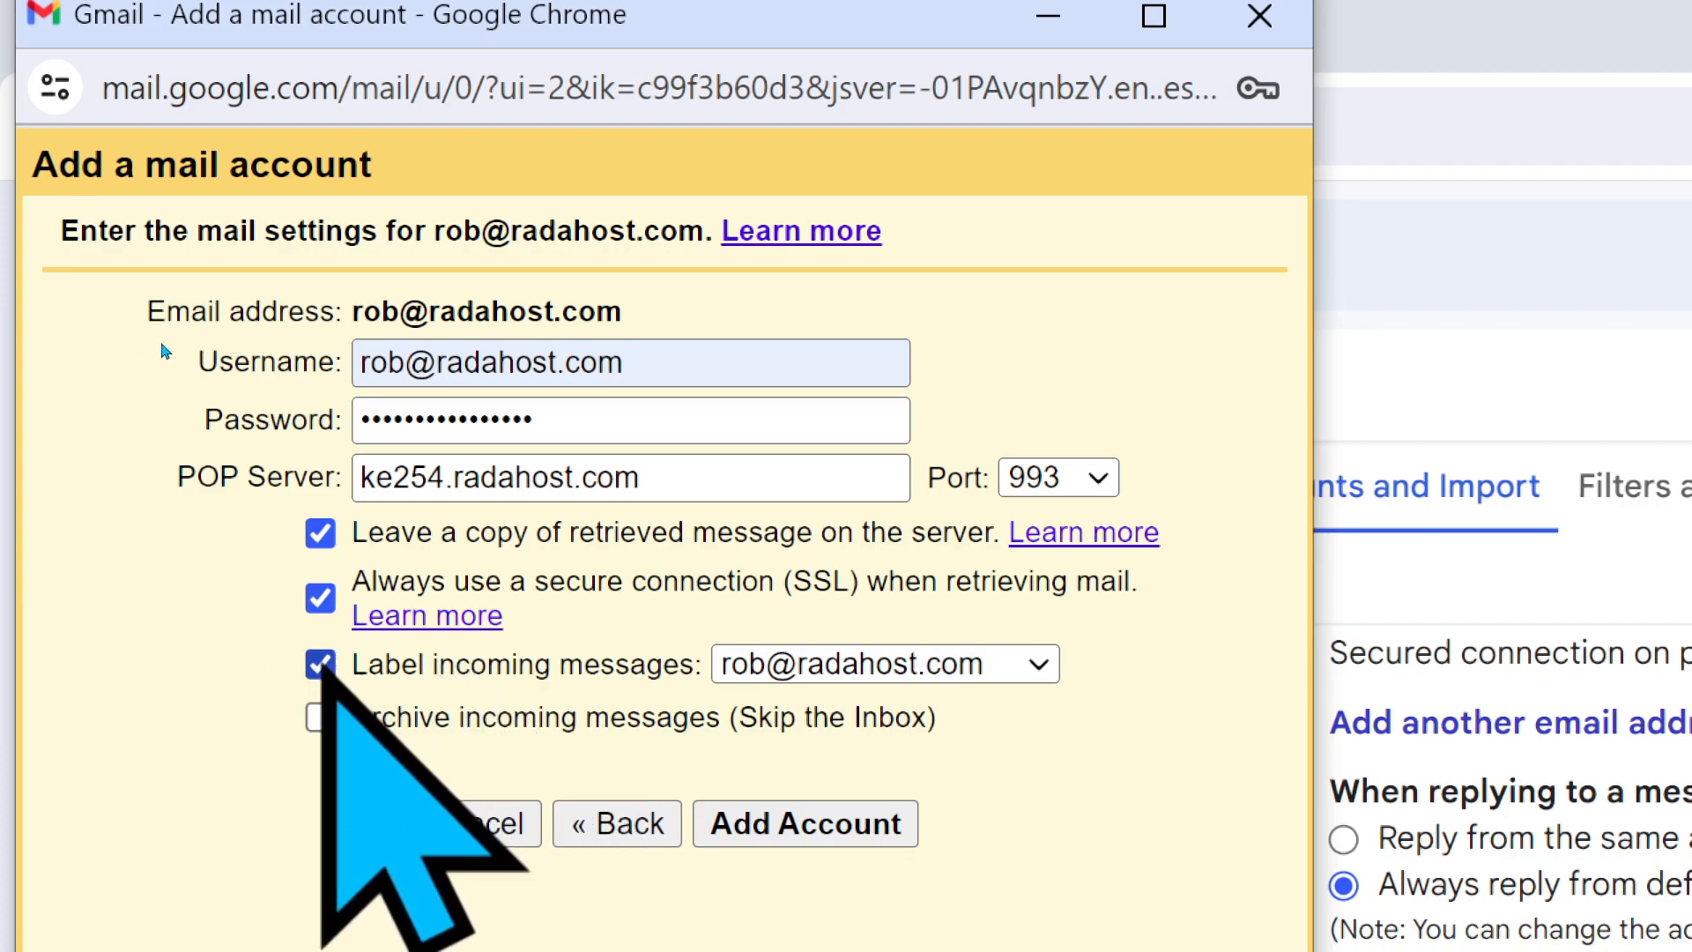
left_click(805, 804)
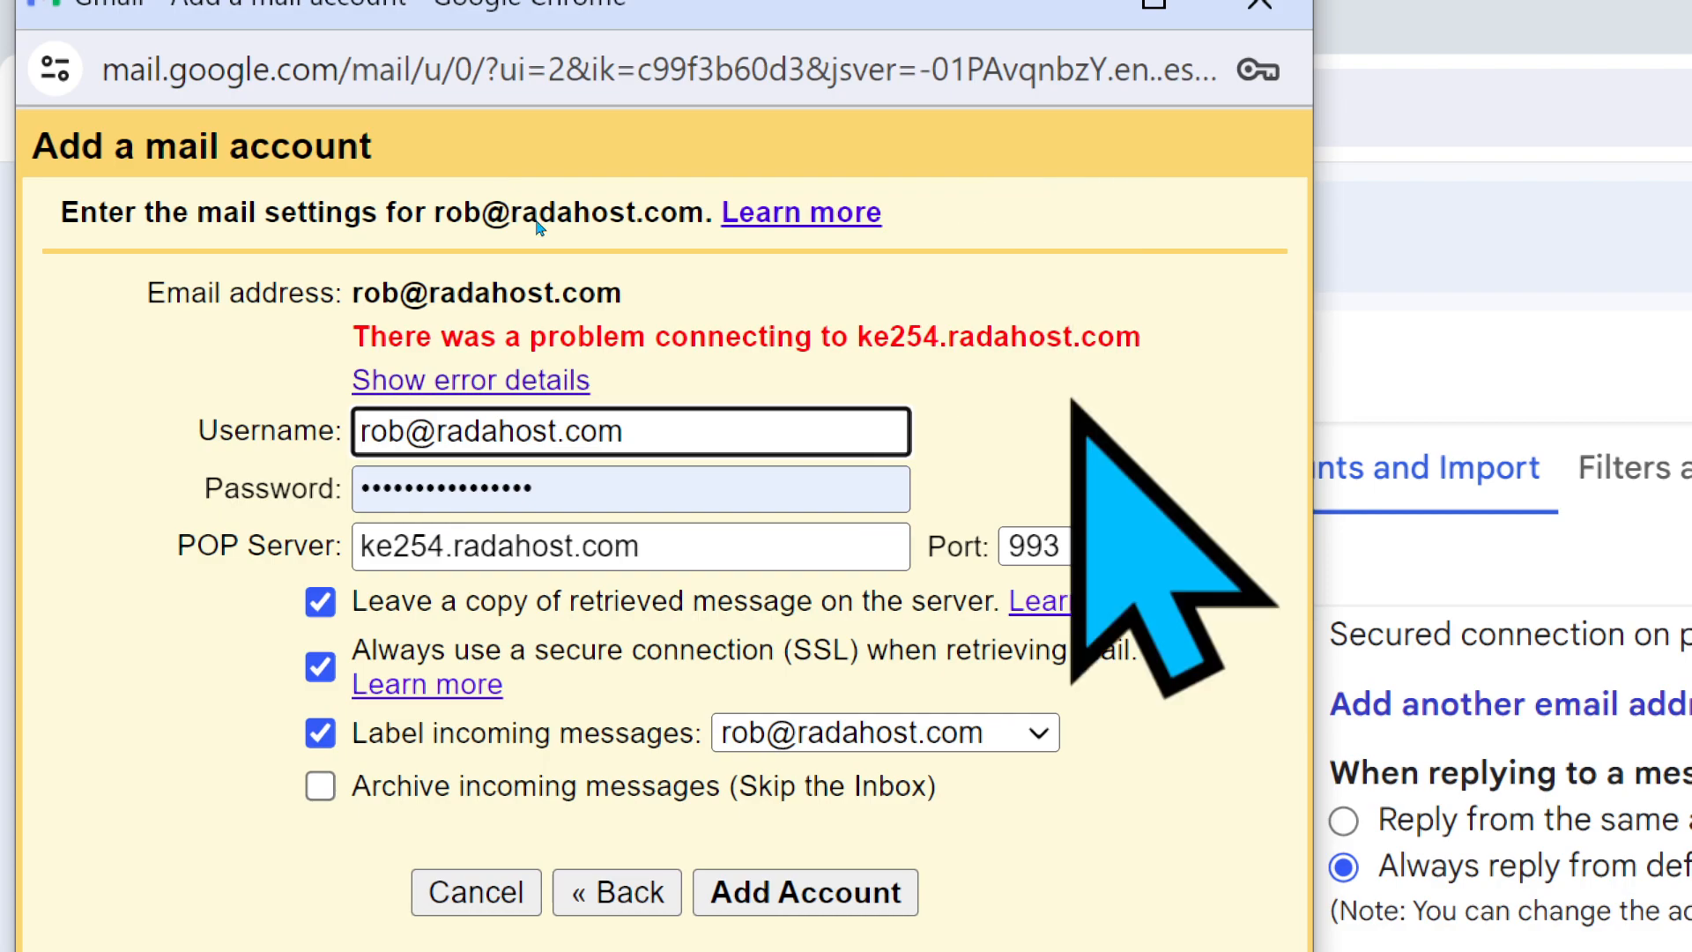
- After reviewing the error details, change the POP port from 993 to 995 and resubmit the account
left_click(411, 380)
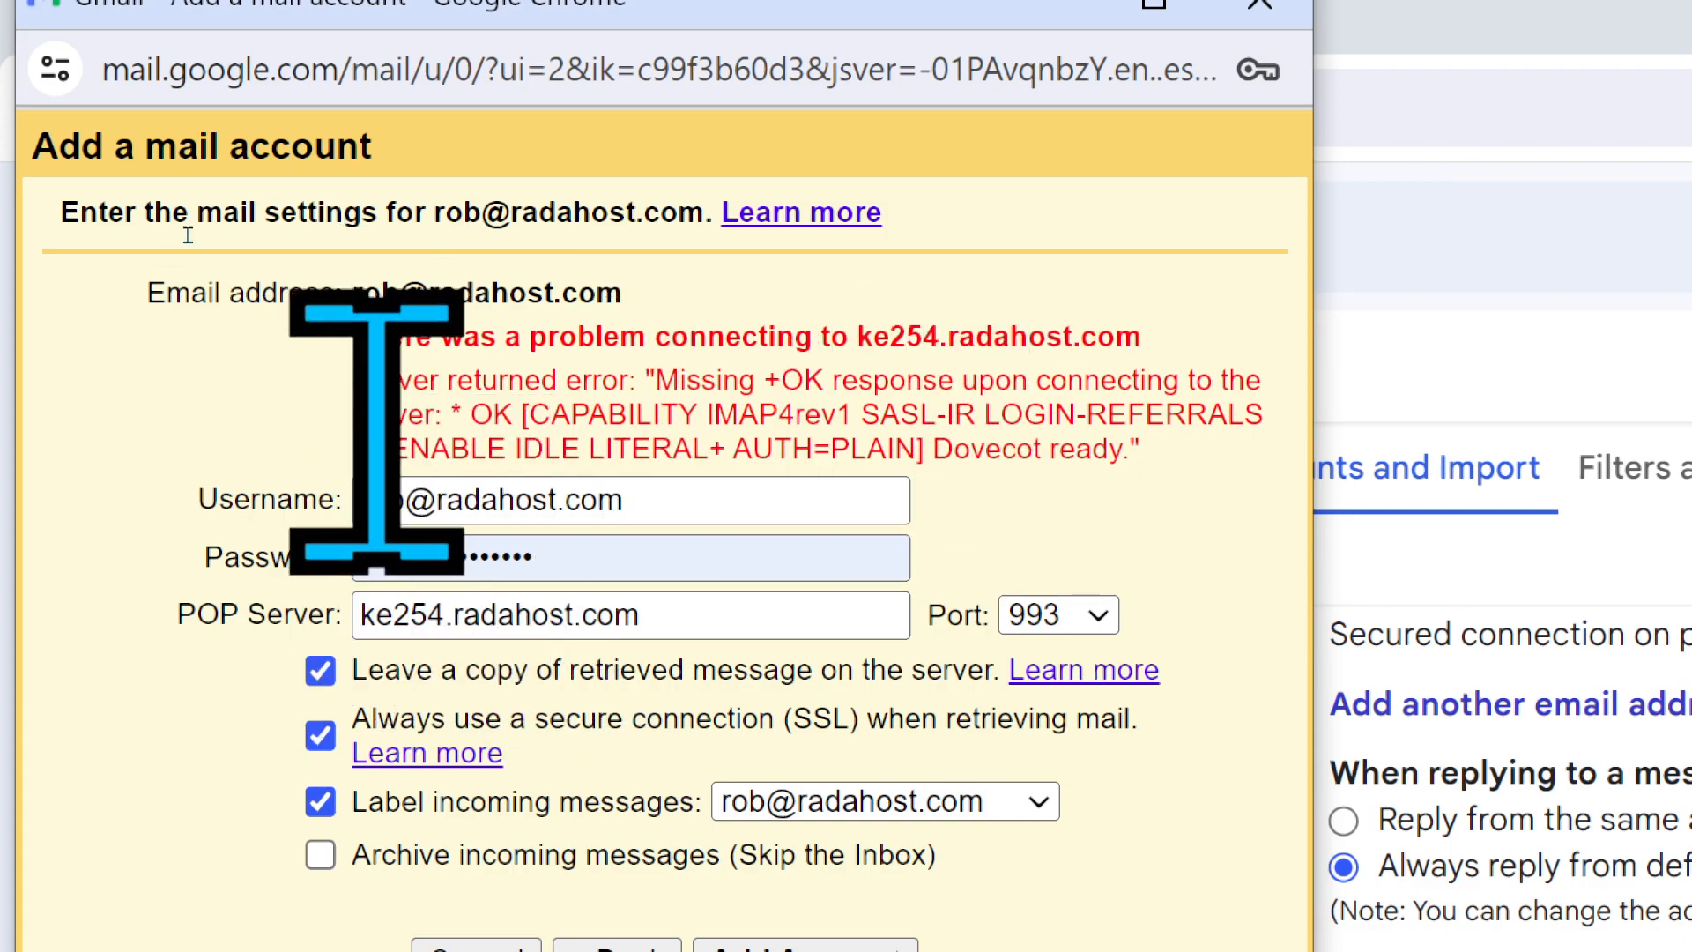
left_click(1097, 615)
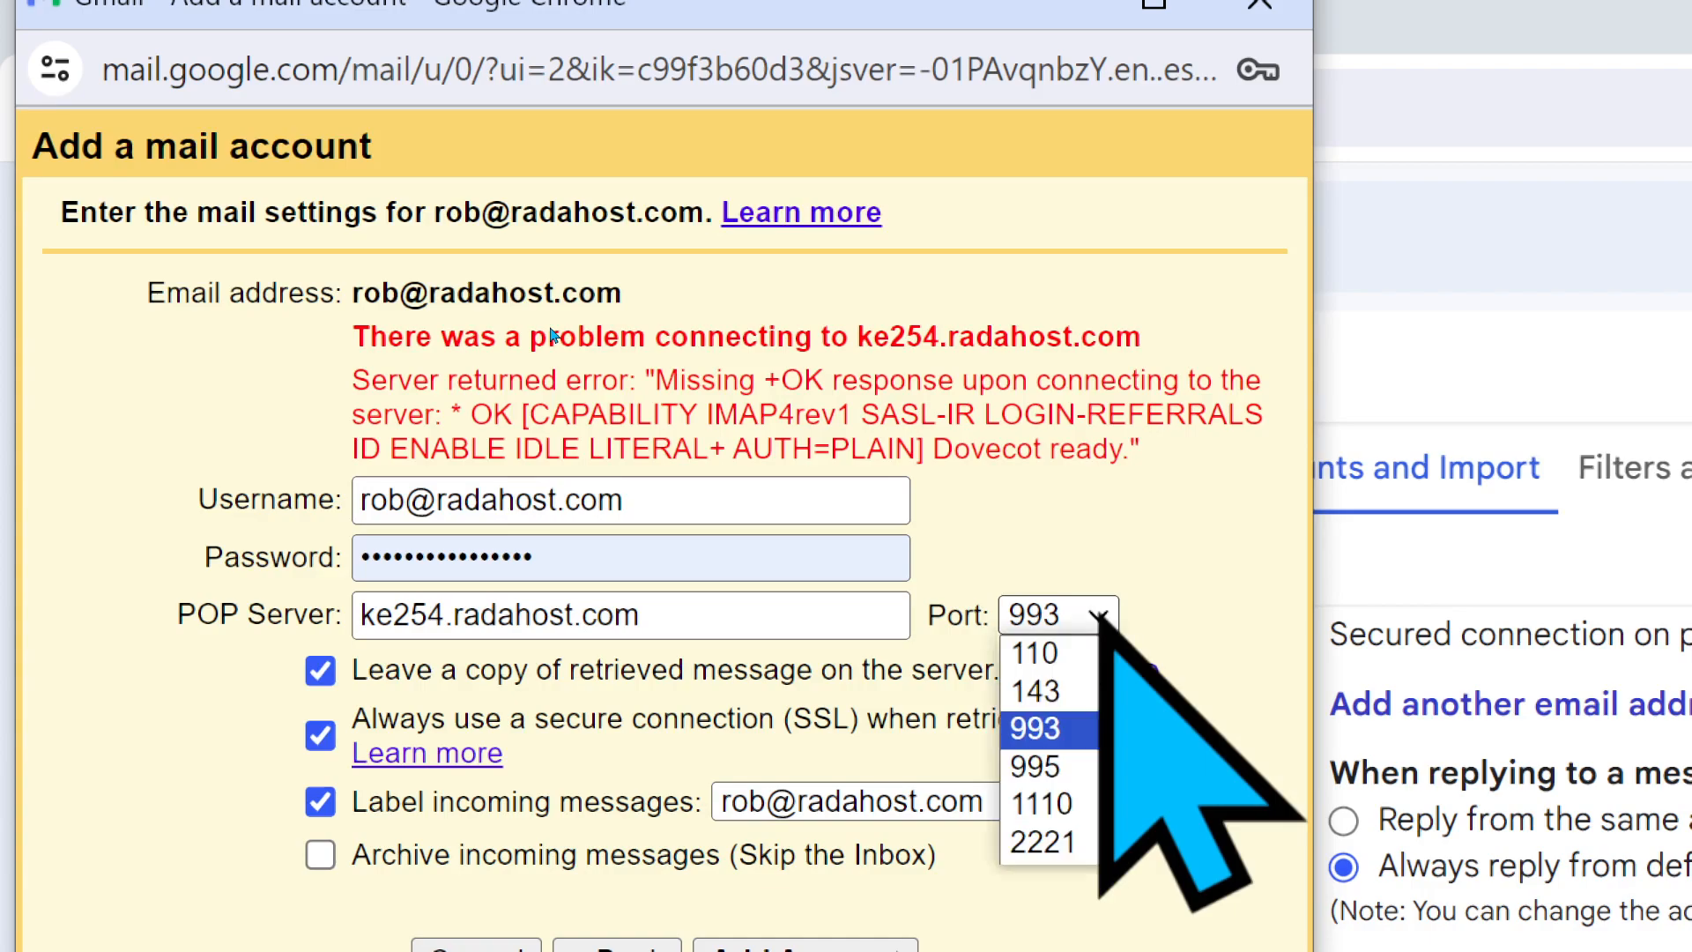
left_click(1038, 766)
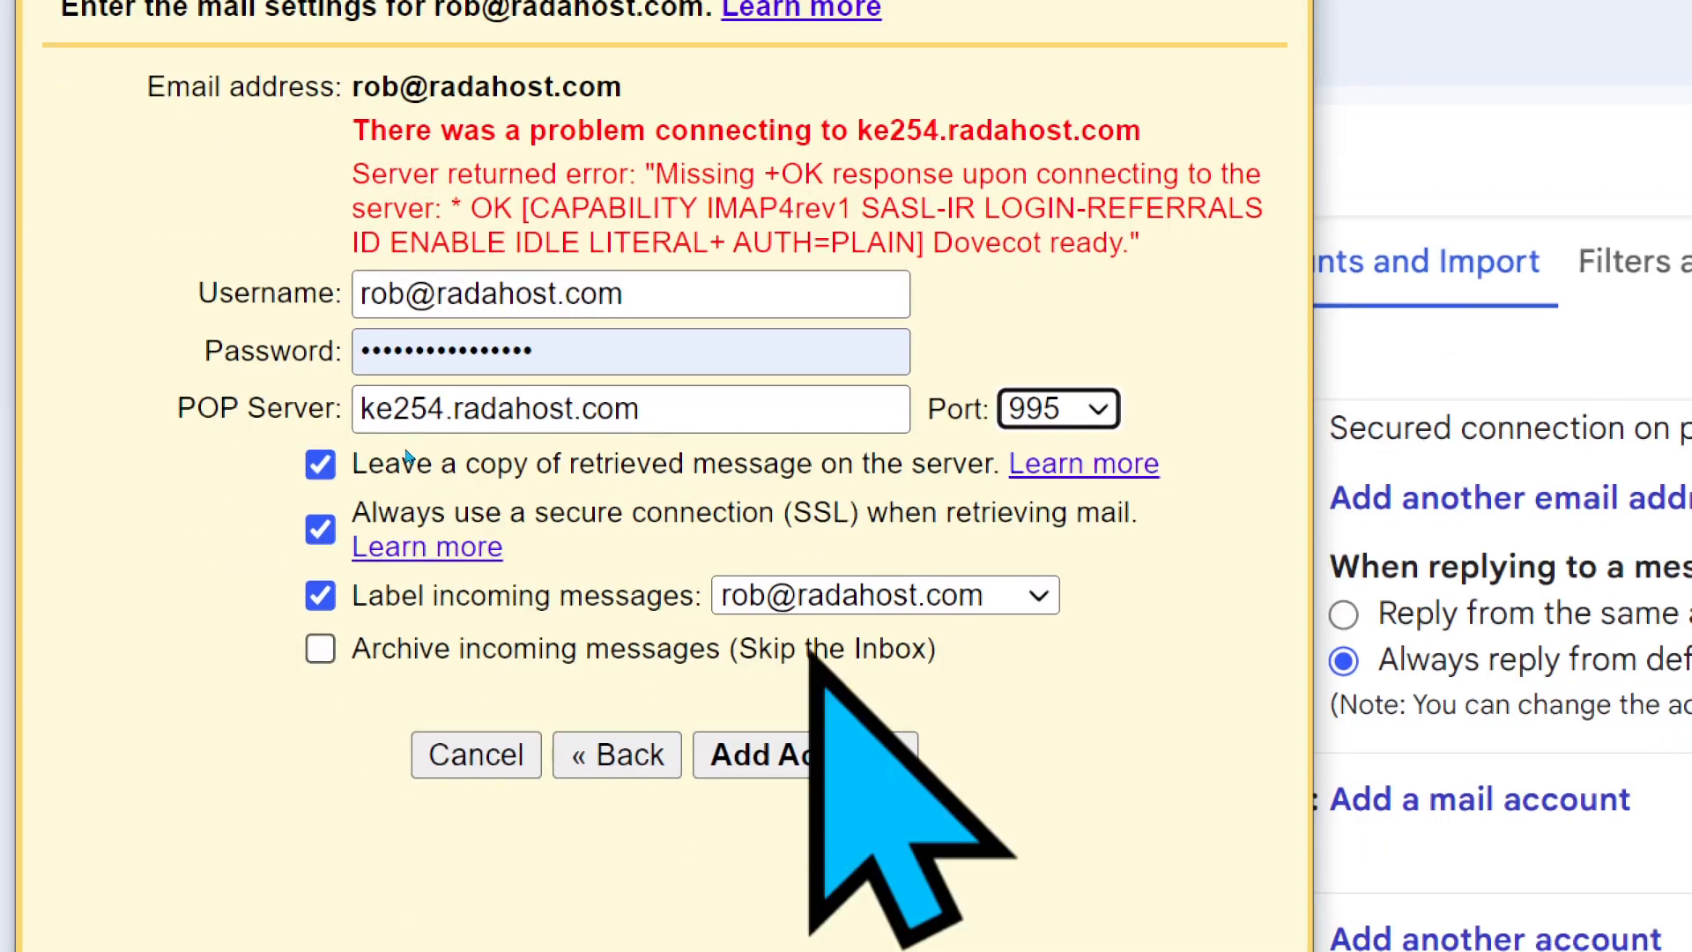
left_click(806, 756)
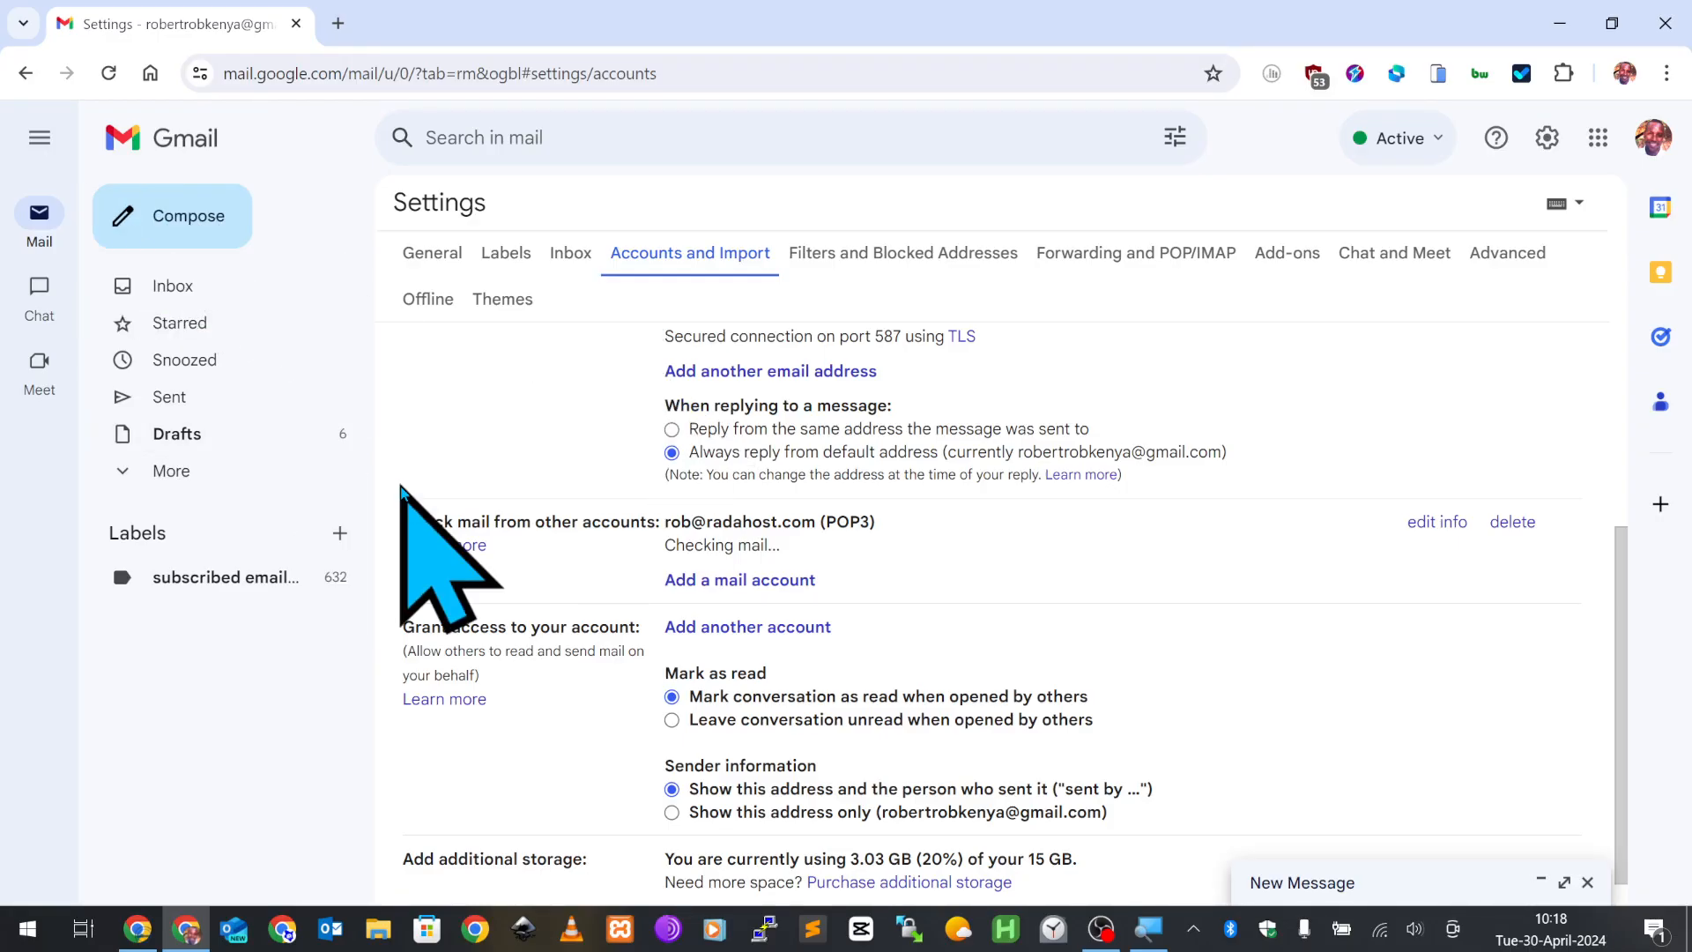
triple_click(683, 544)
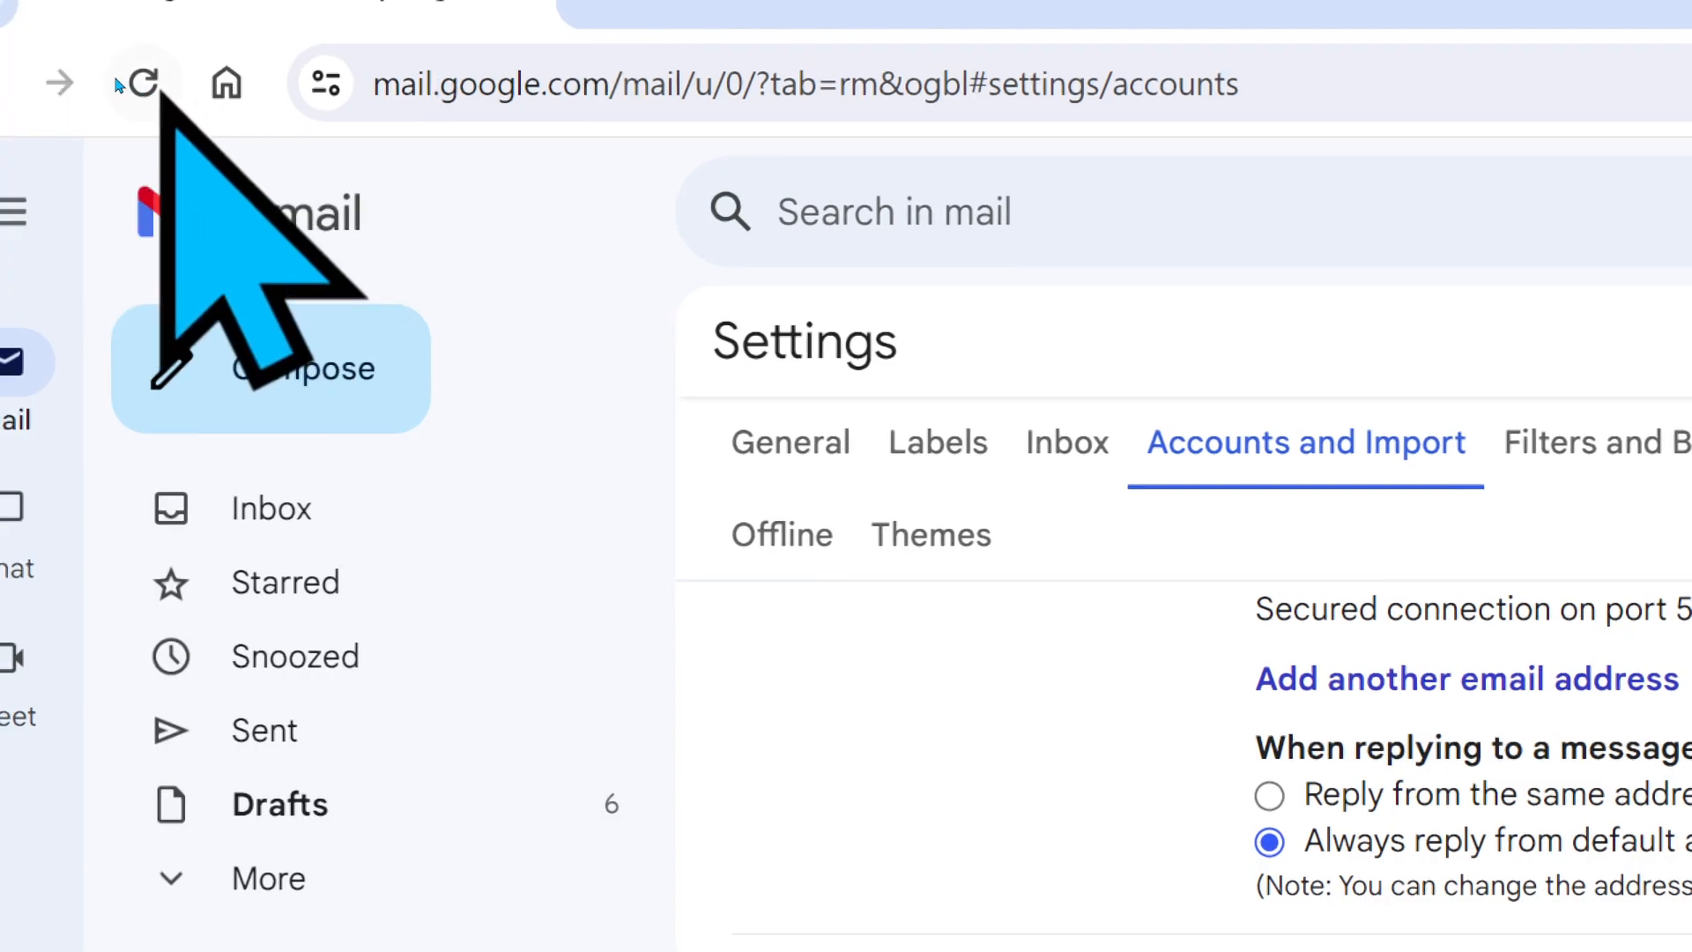
- Reload the settings page and scroll to see the POP3 account reporting 41 mails fetched
left_click(128, 84)
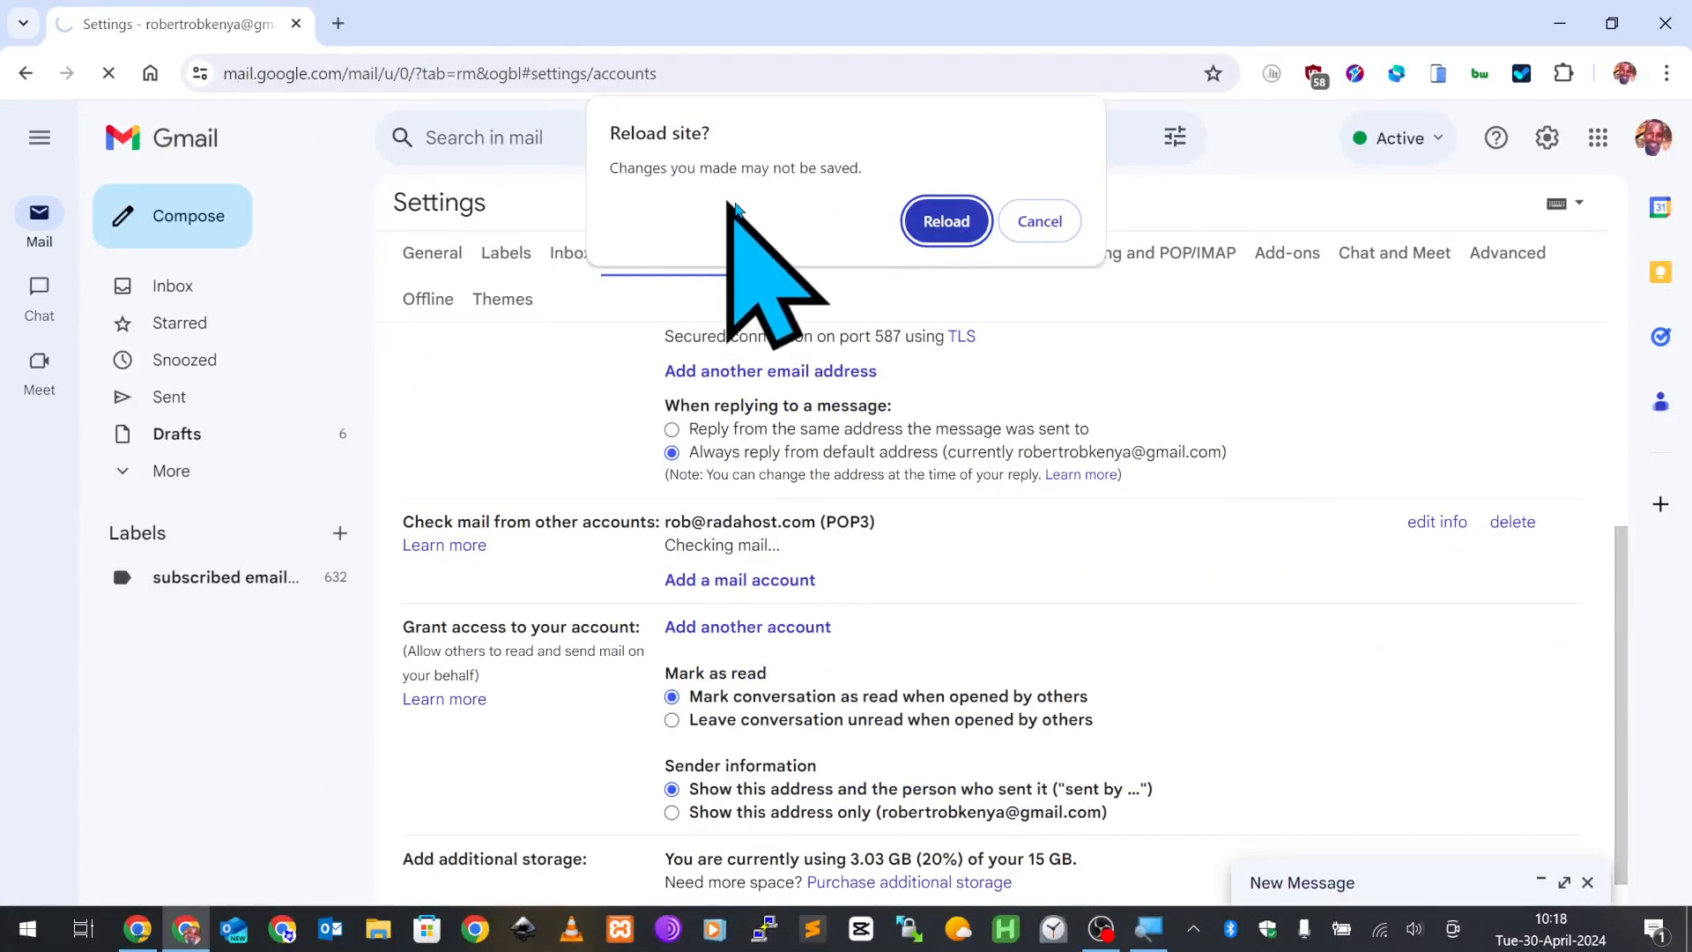
left_click(921, 220)
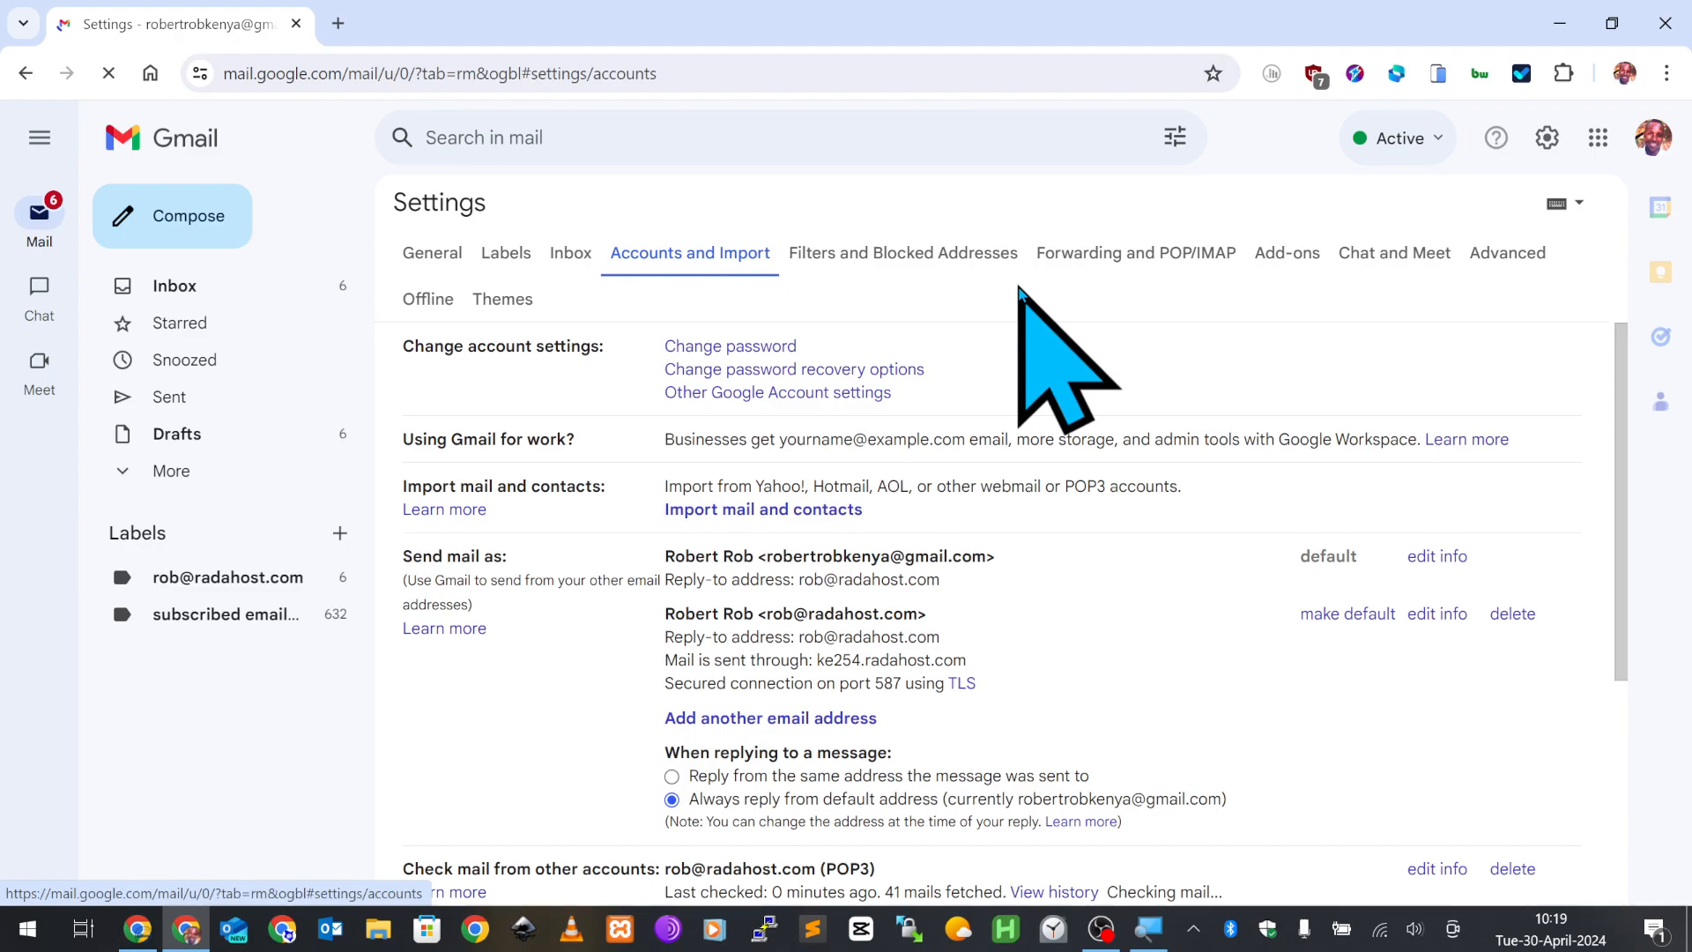
scroll(1027, 529, "down", 3)
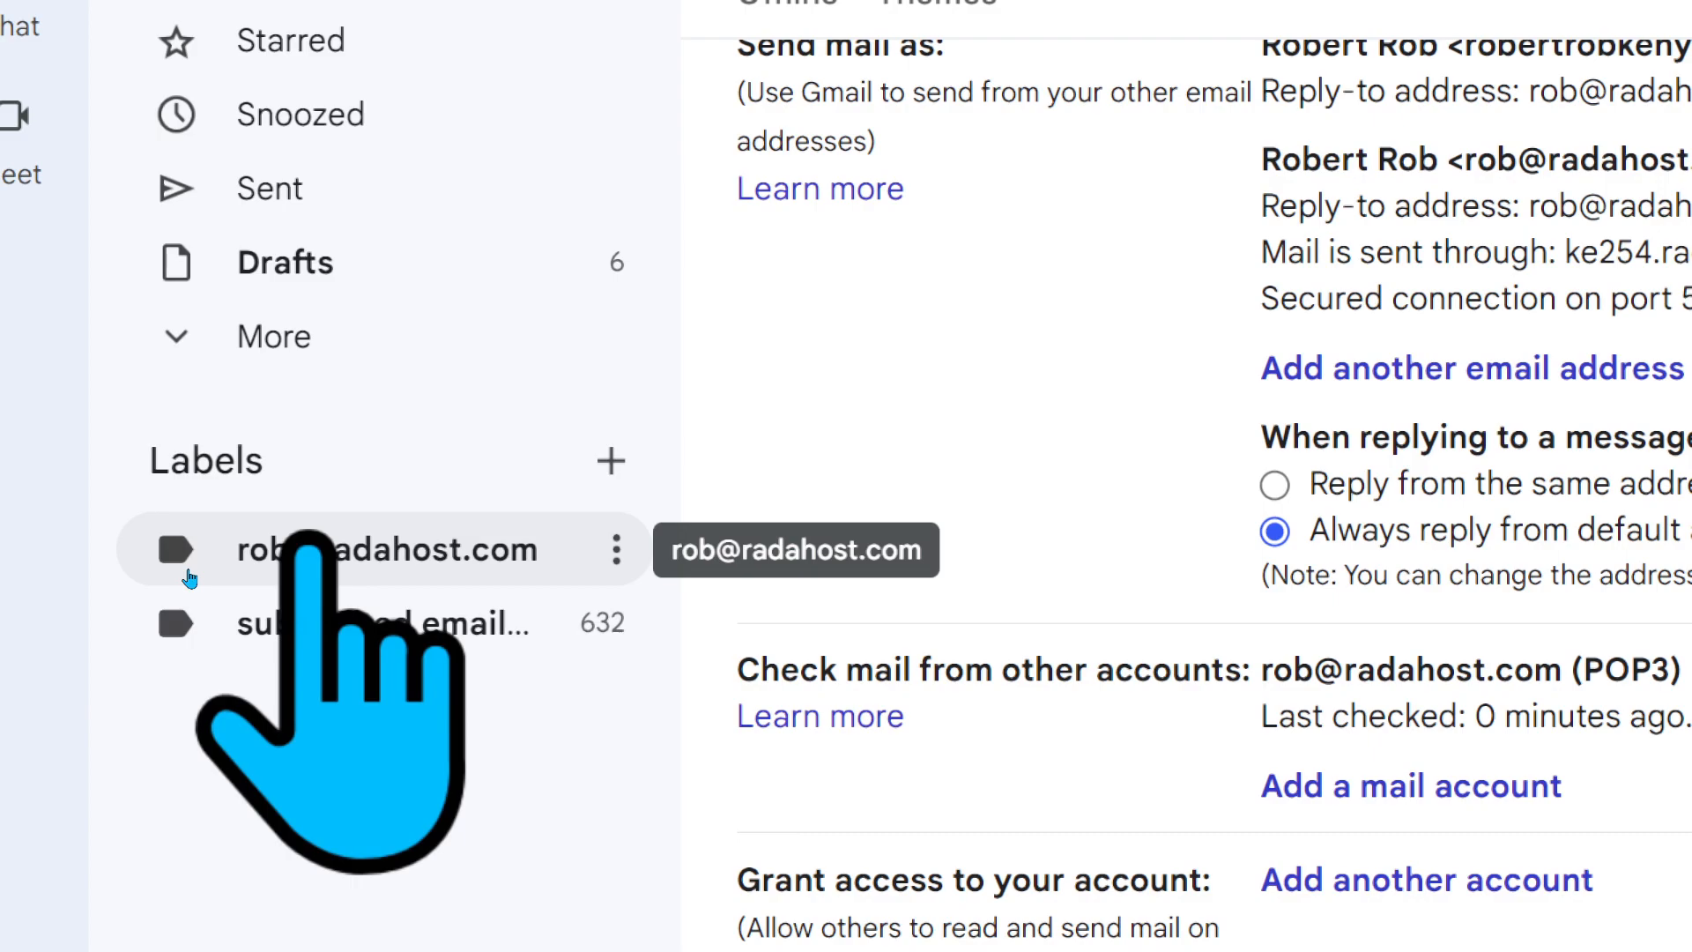
- Browse the six fetched messages under the custom-domain label, then go back to the Inbox
left_click(190, 578)
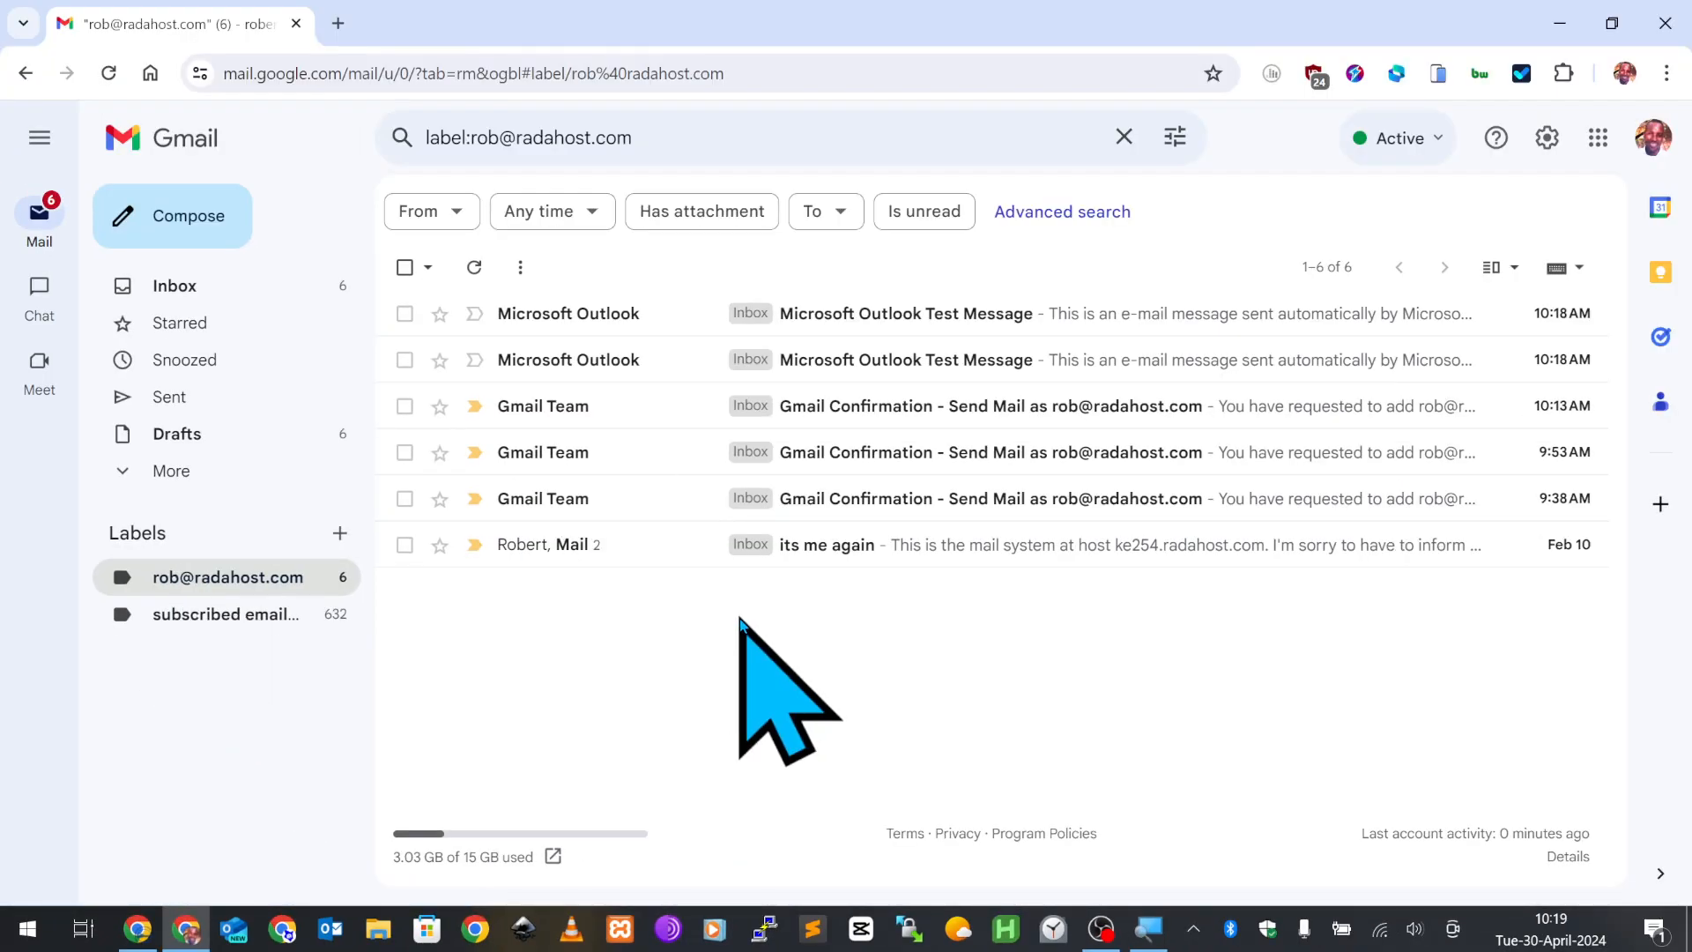
left_click(218, 589)
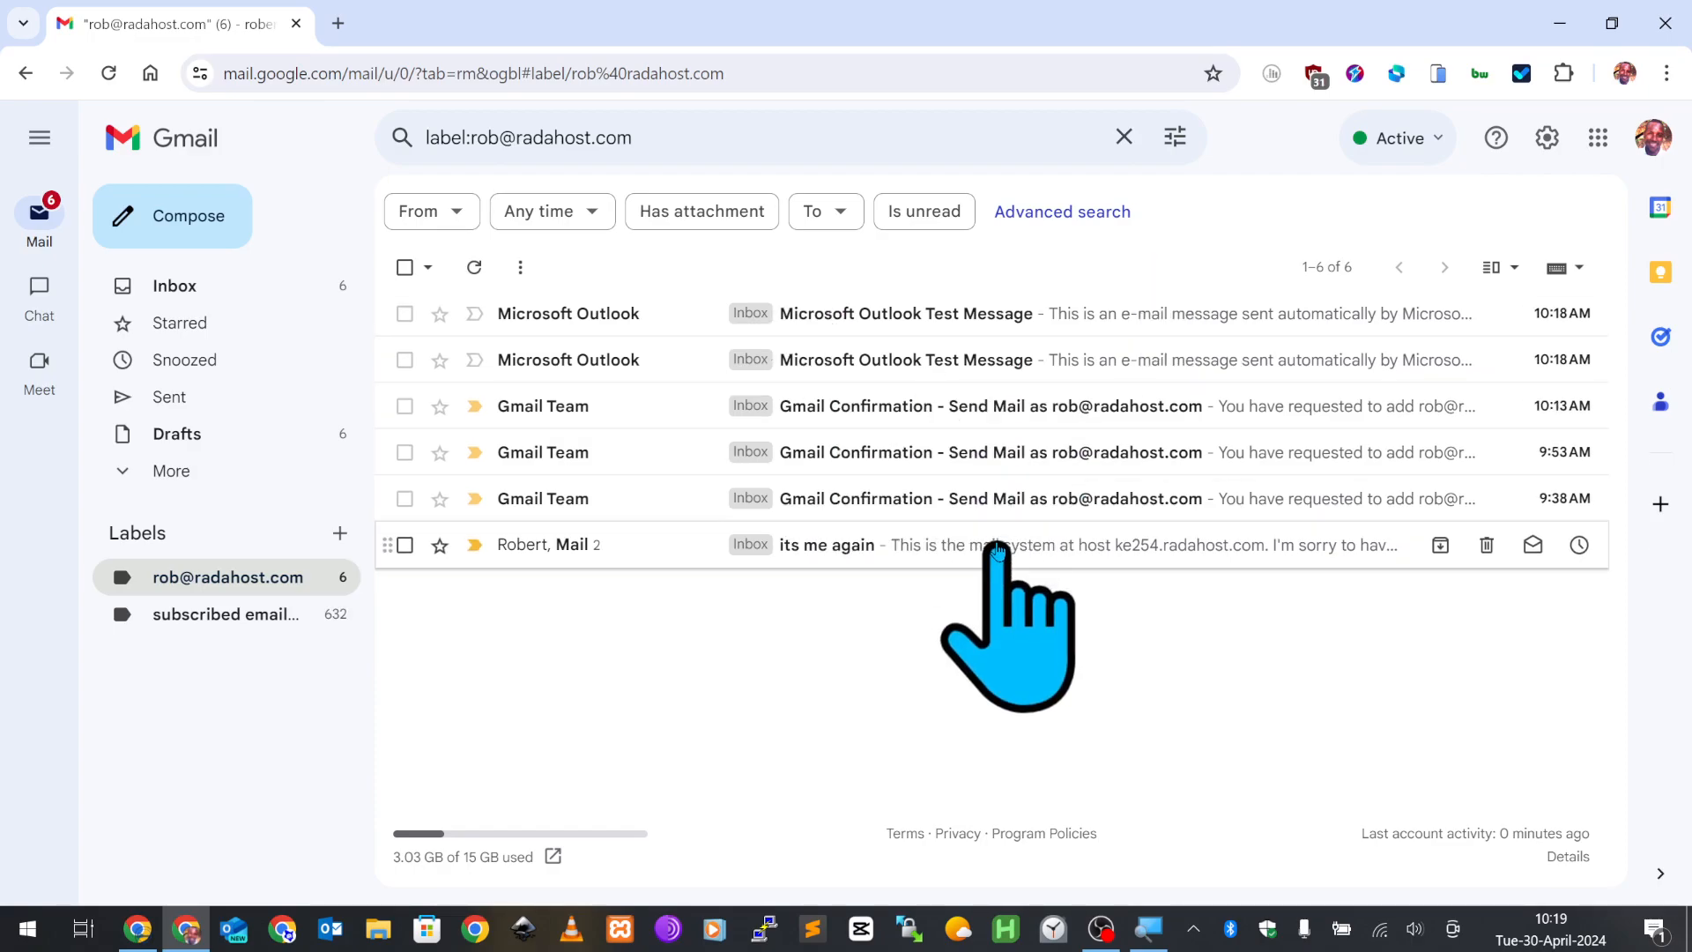
left_click(189, 291)
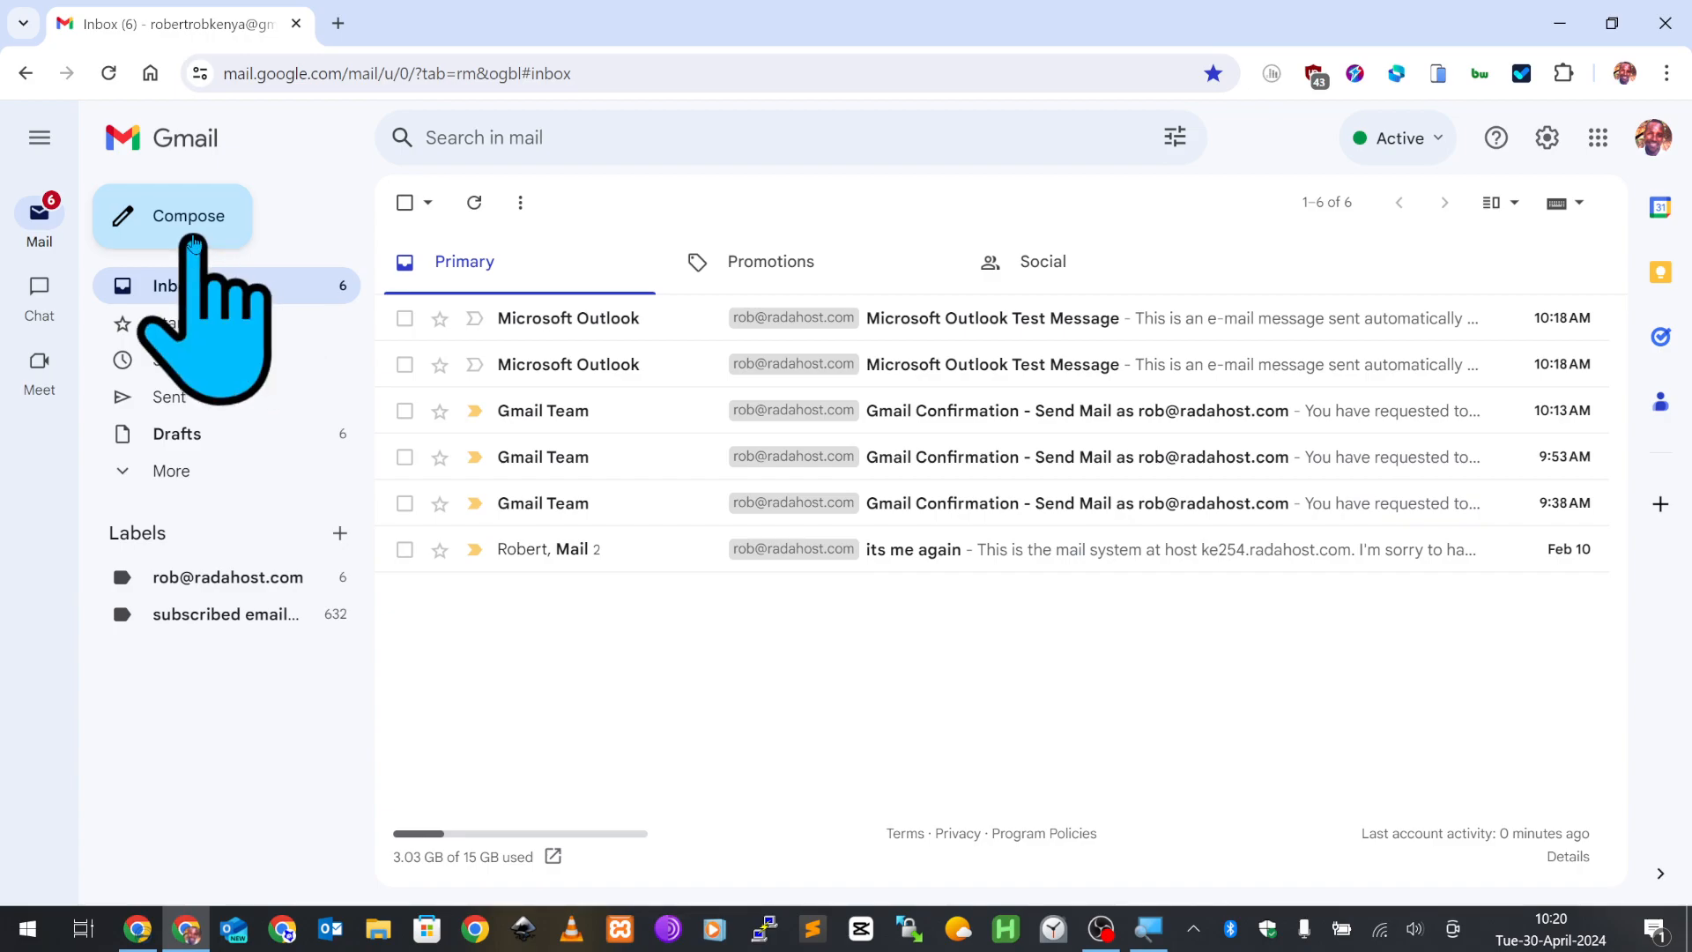
- From the custom-domain address, send 'hello there' with body 'this is just a test nothing serious' to the other account
left_click(194, 236)
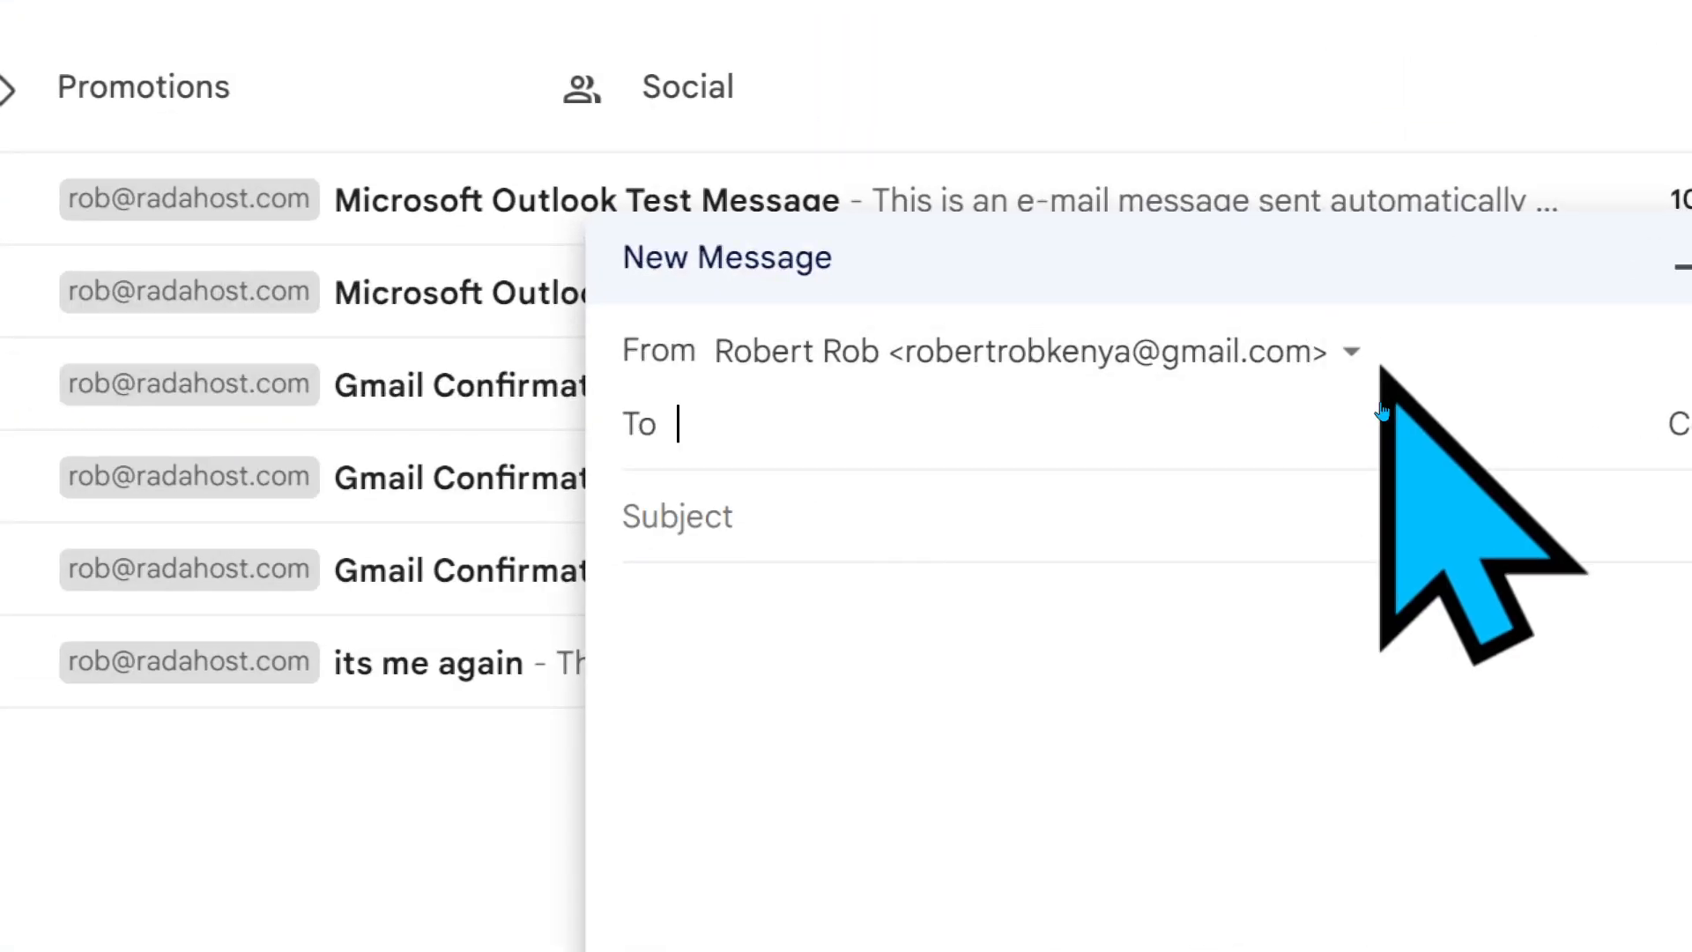
left_click(1379, 408)
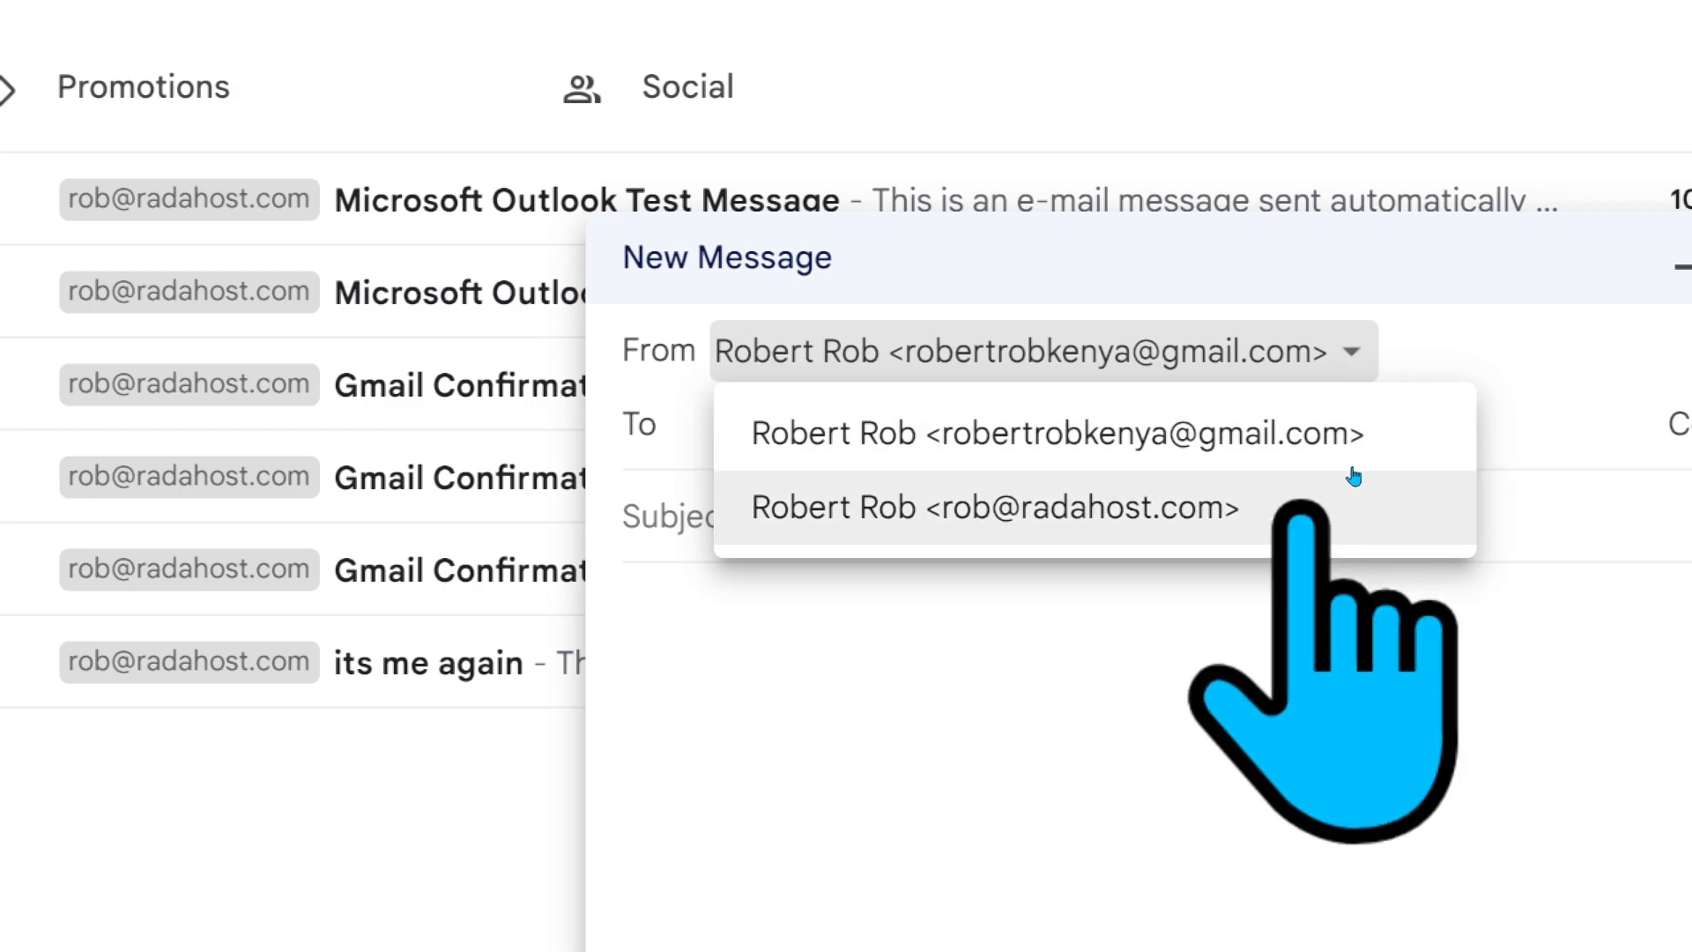
left_click(1228, 483)
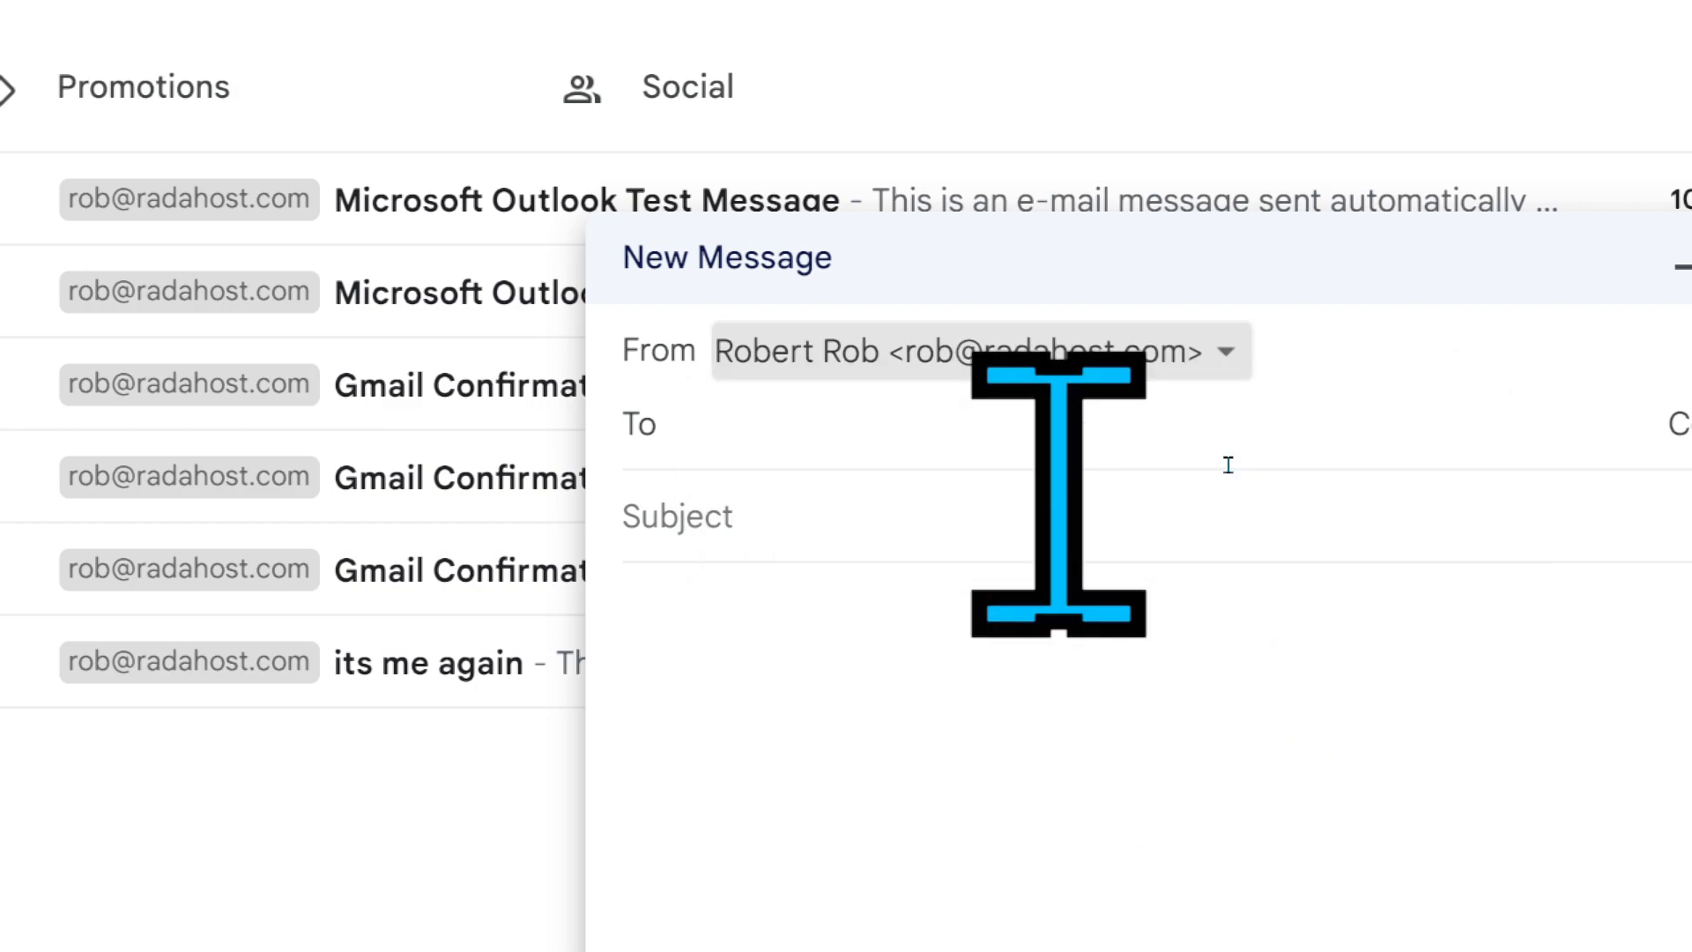
left_click(1183, 424)
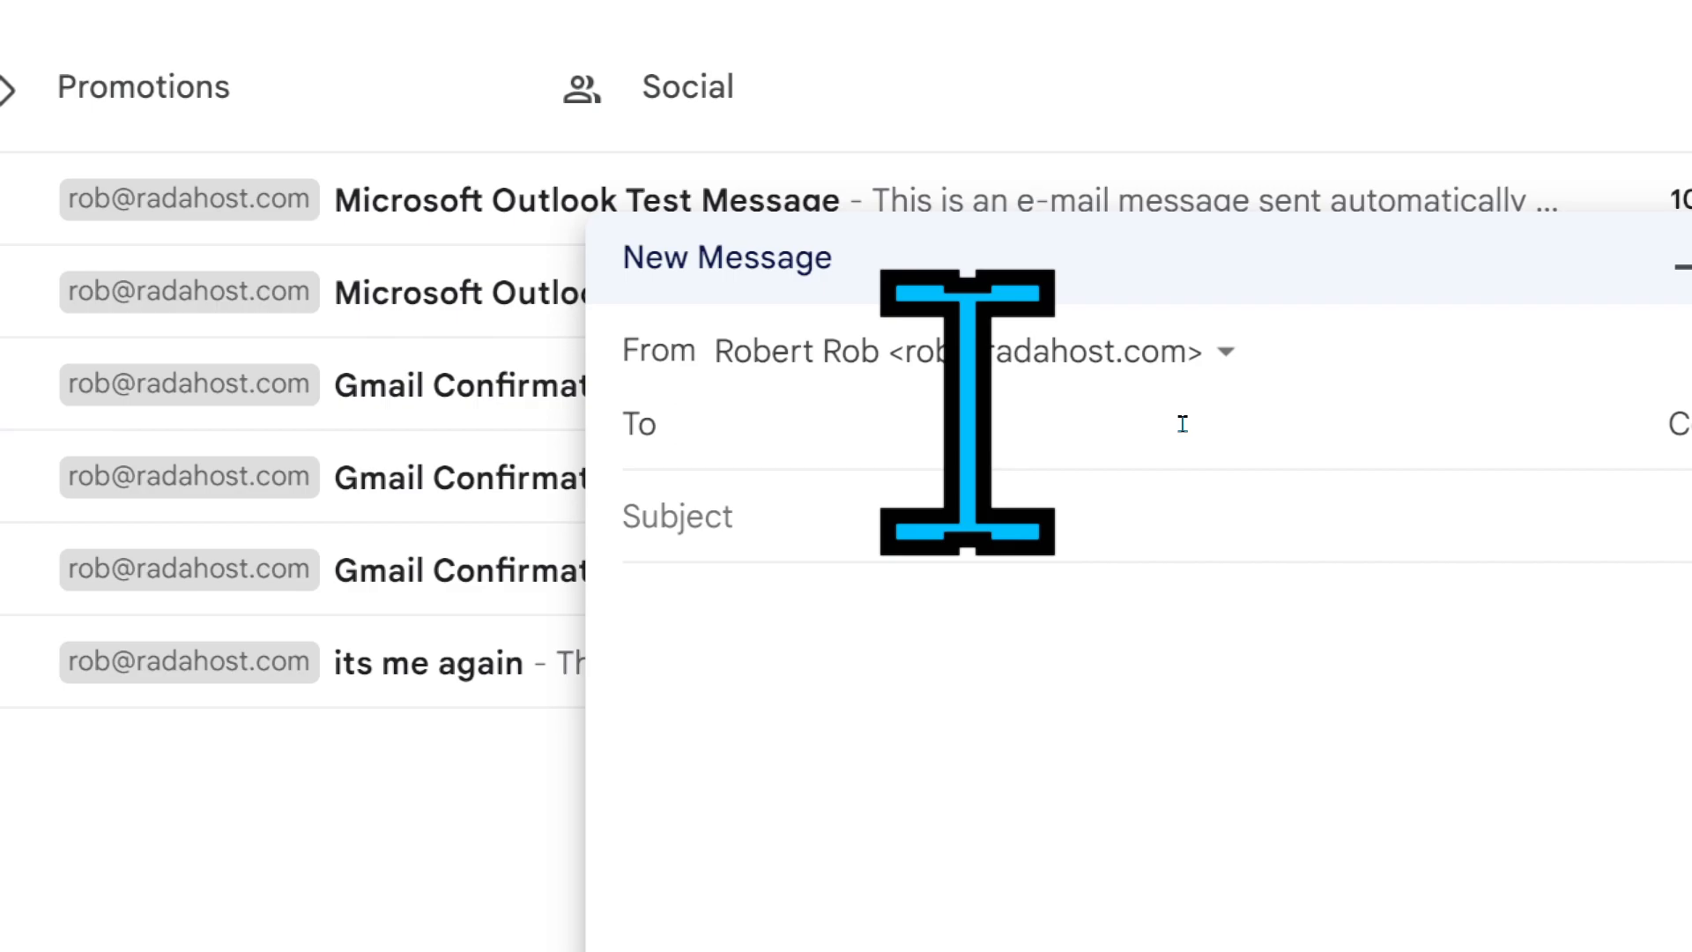
type("rad")
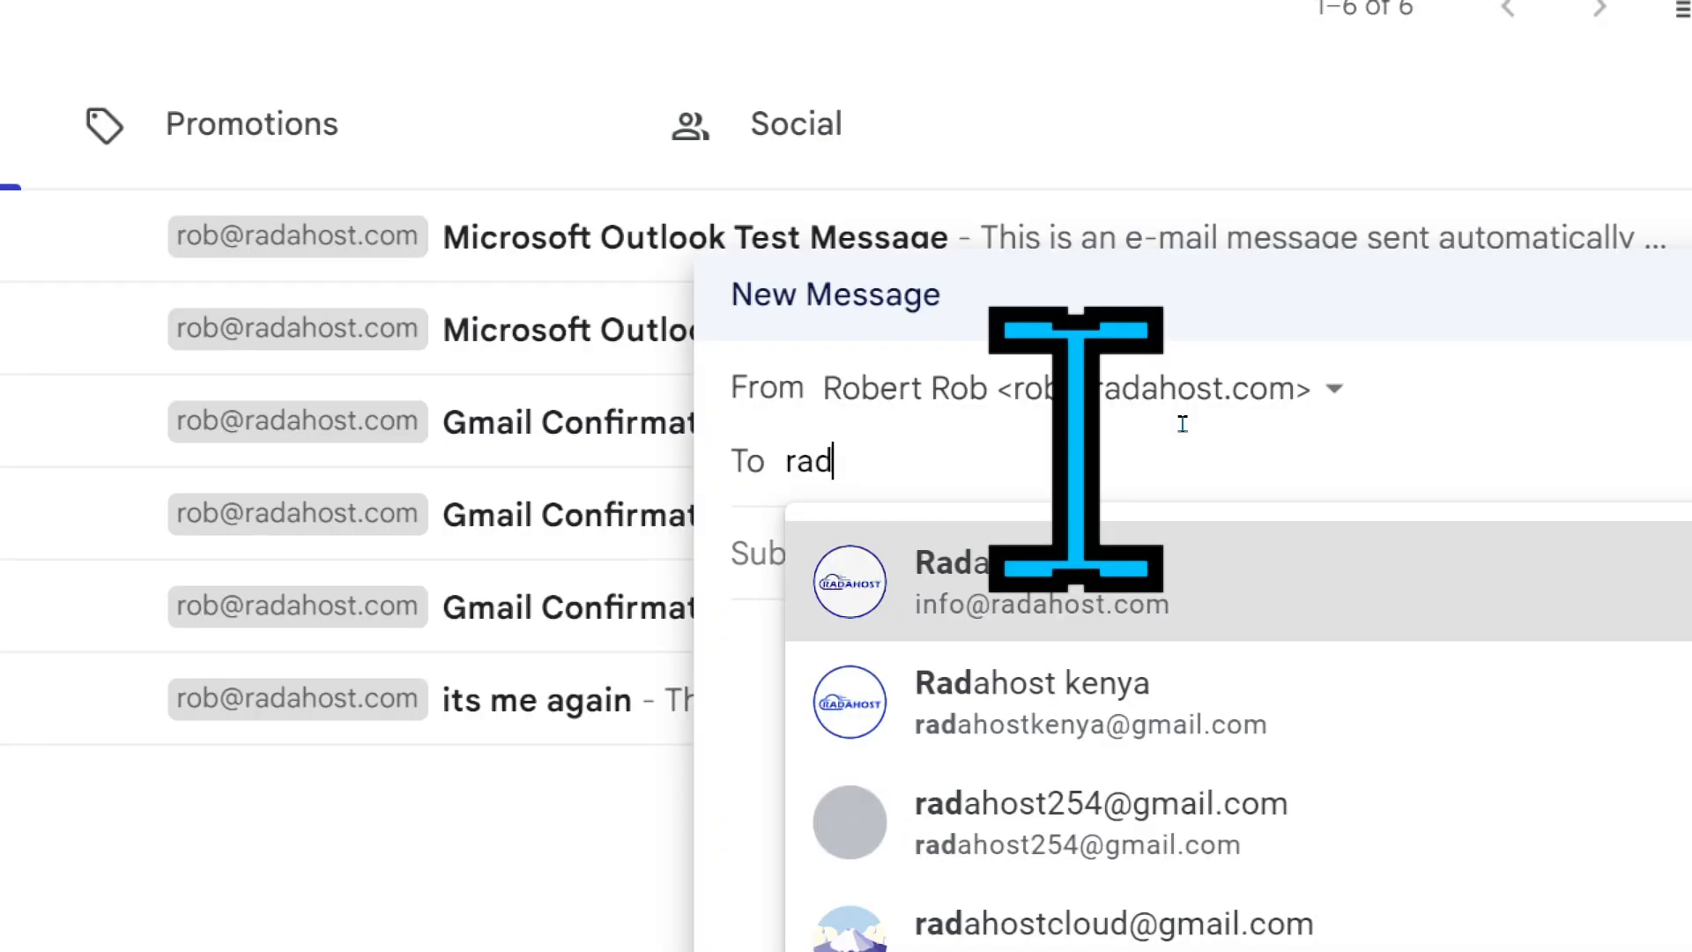
left_click(1044, 699)
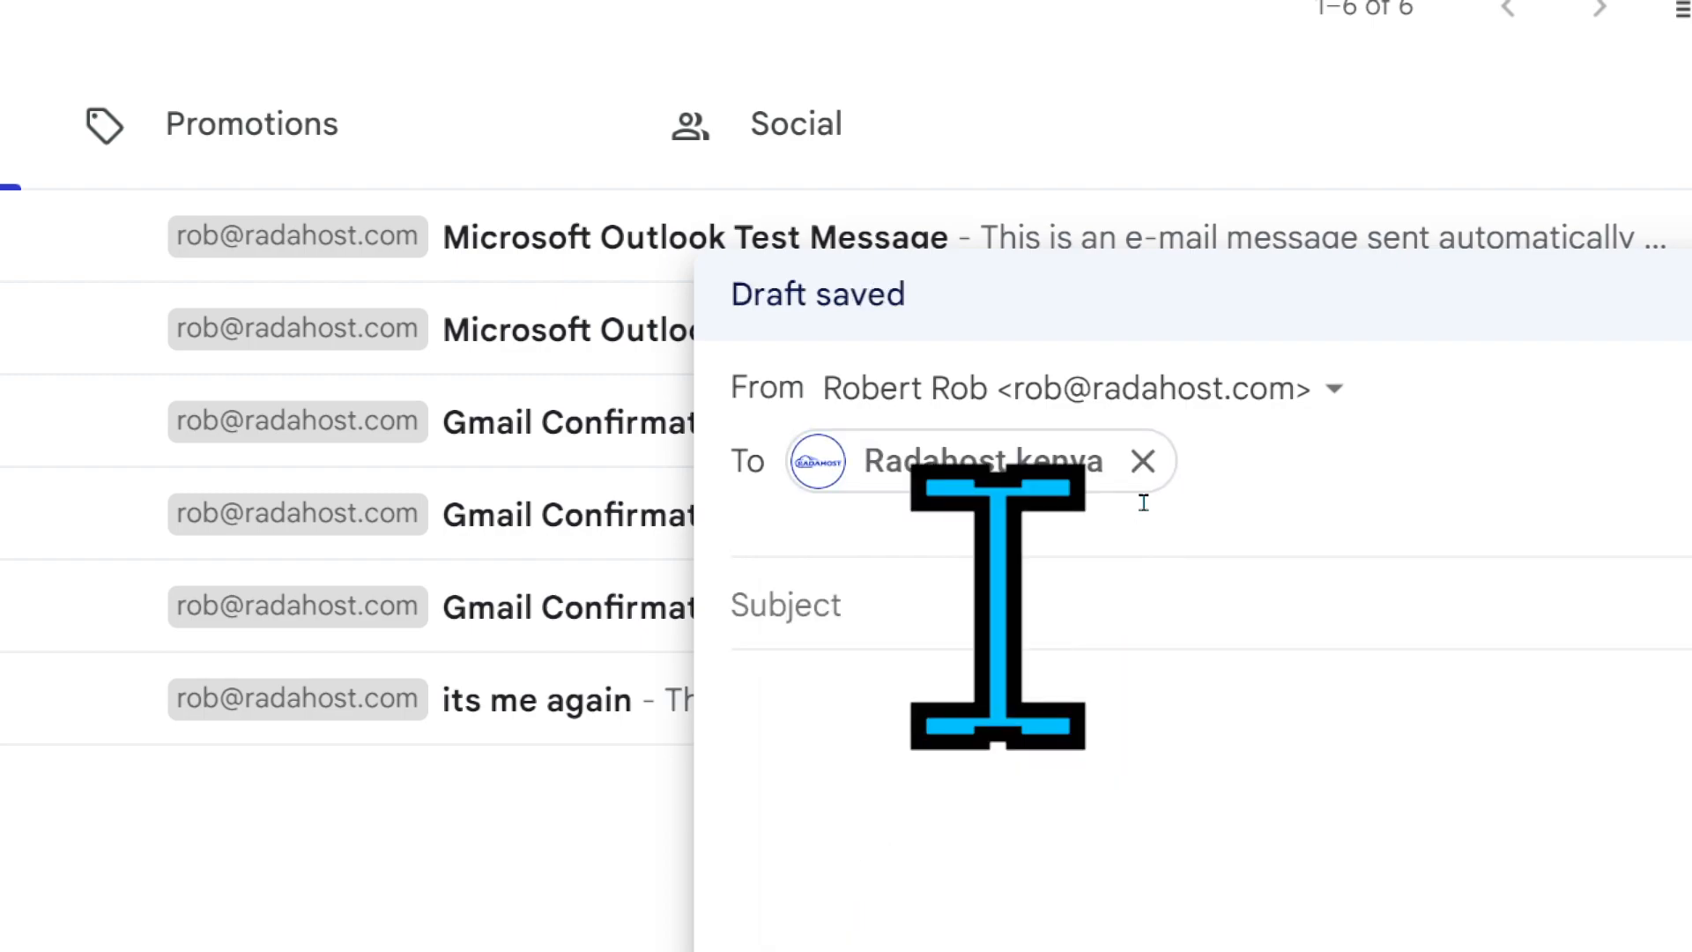
key("Tab")
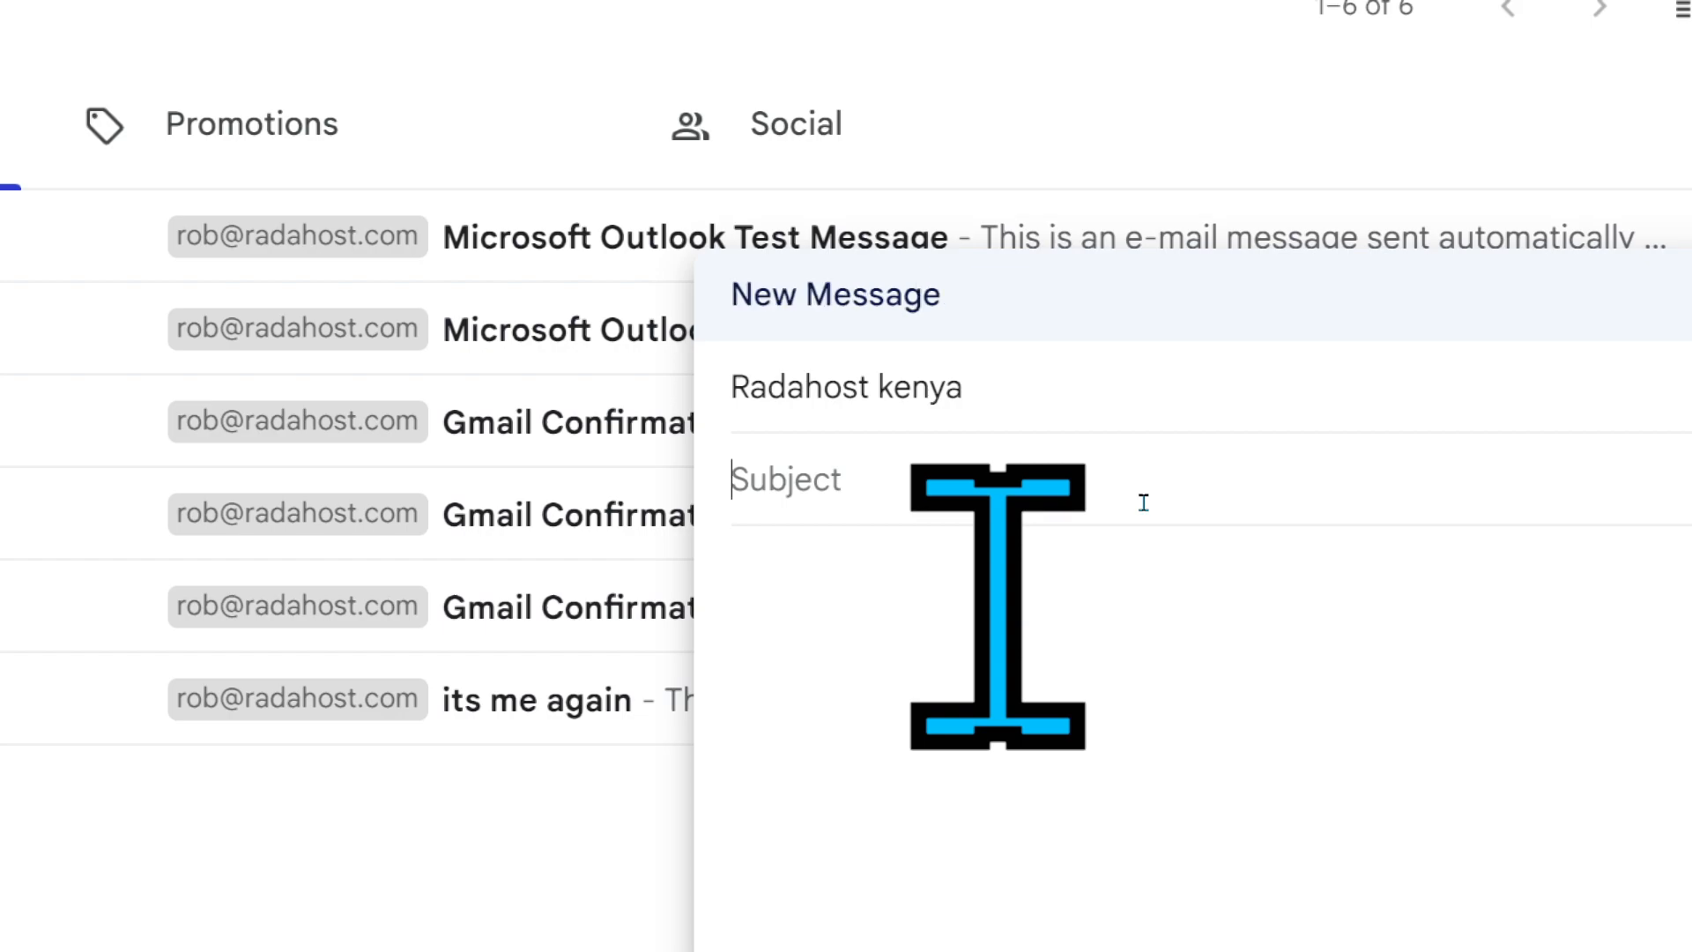
type("hello ")
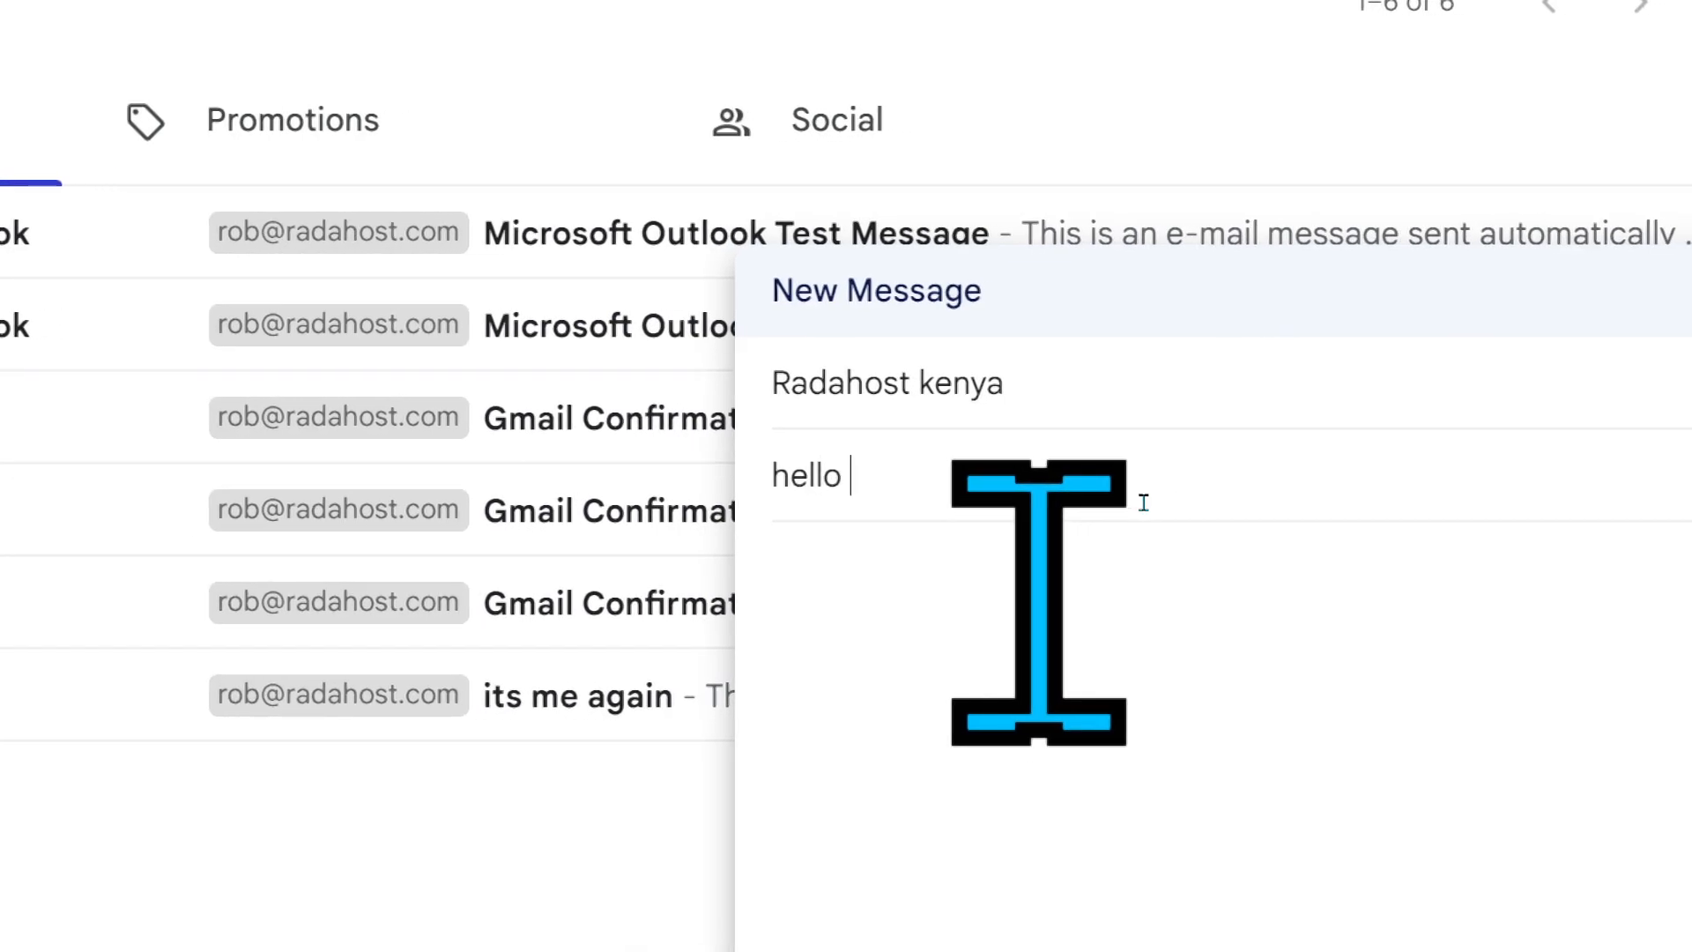
type("there")
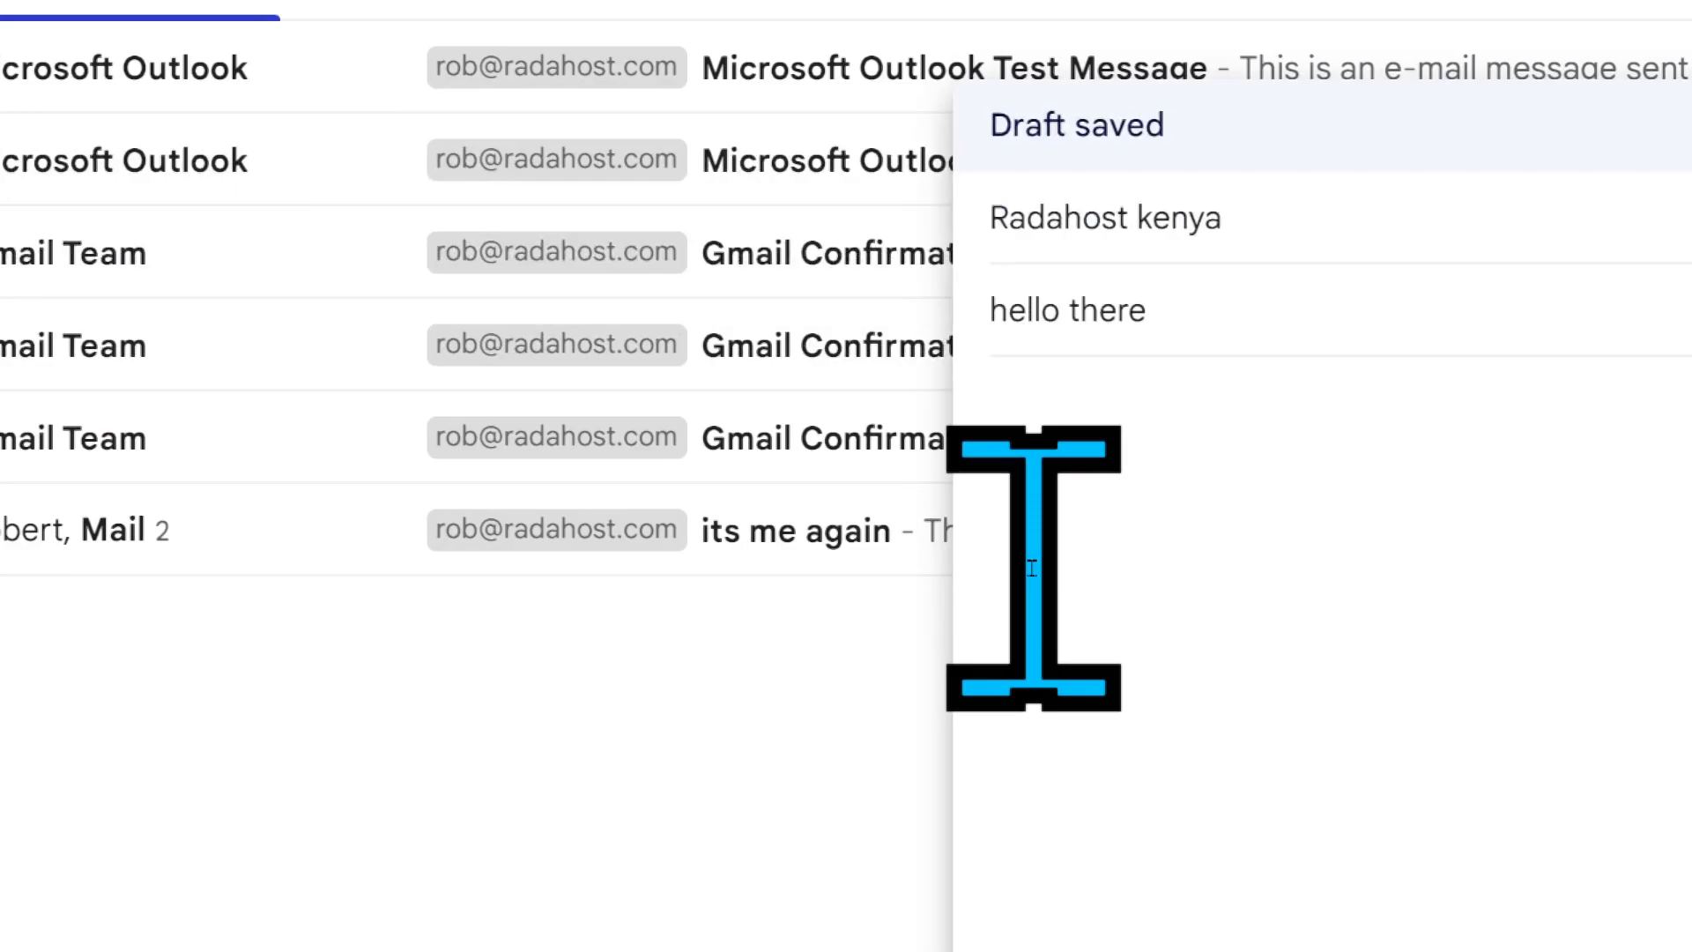
type("this is ")
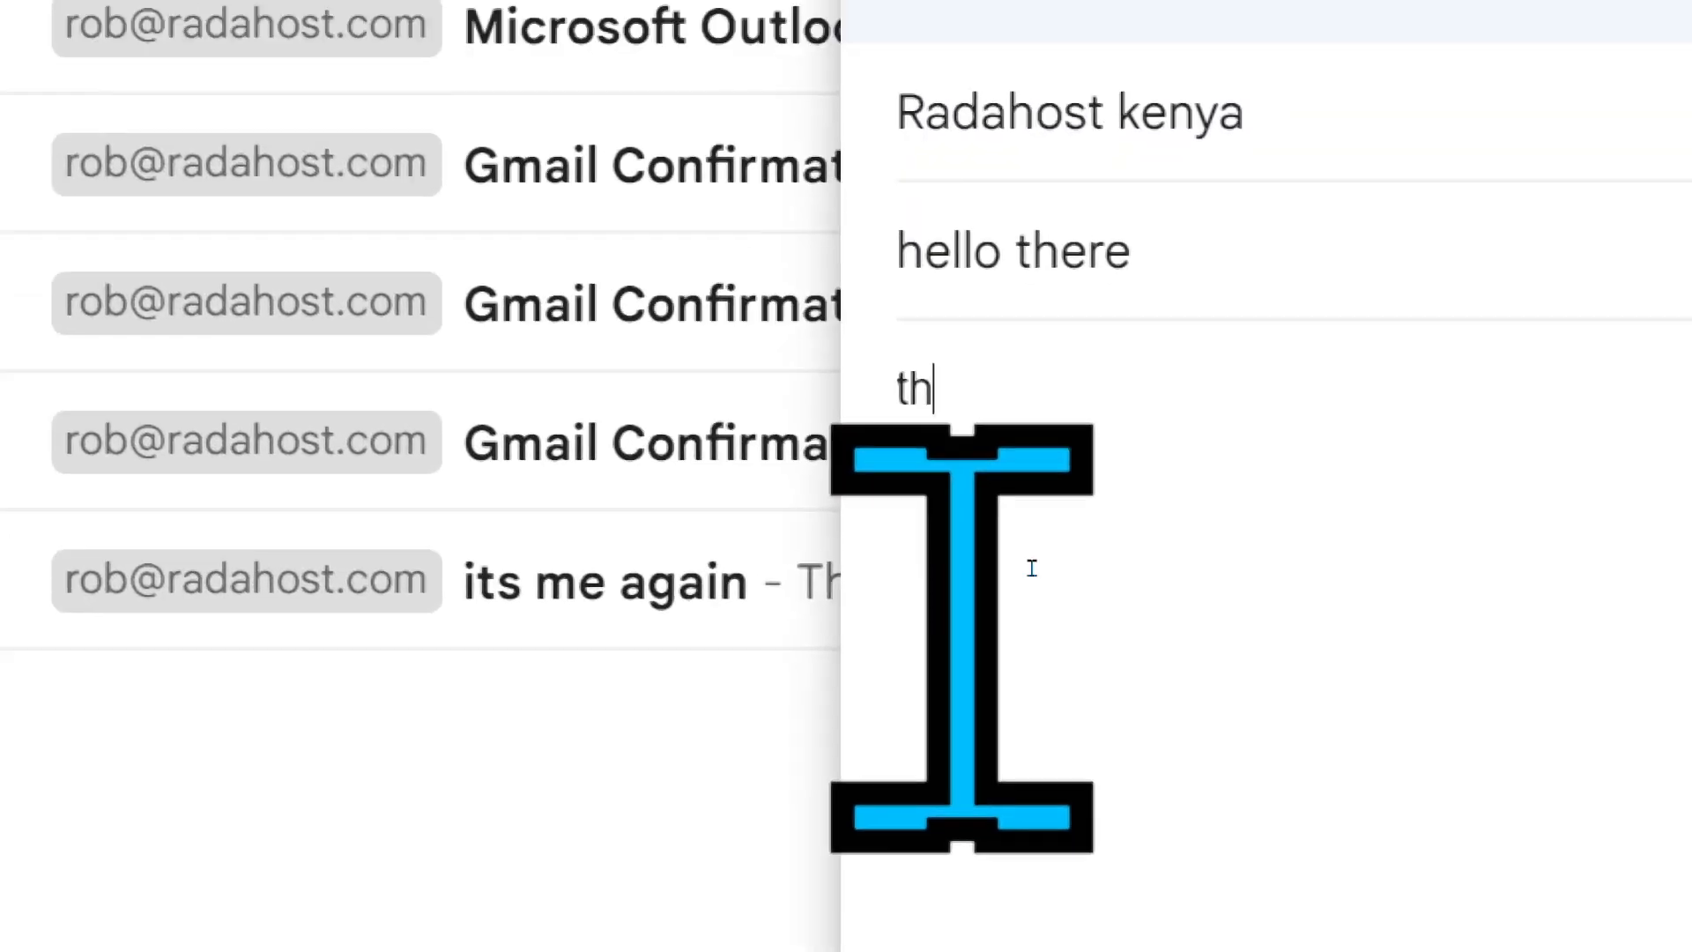
type("just a test ")
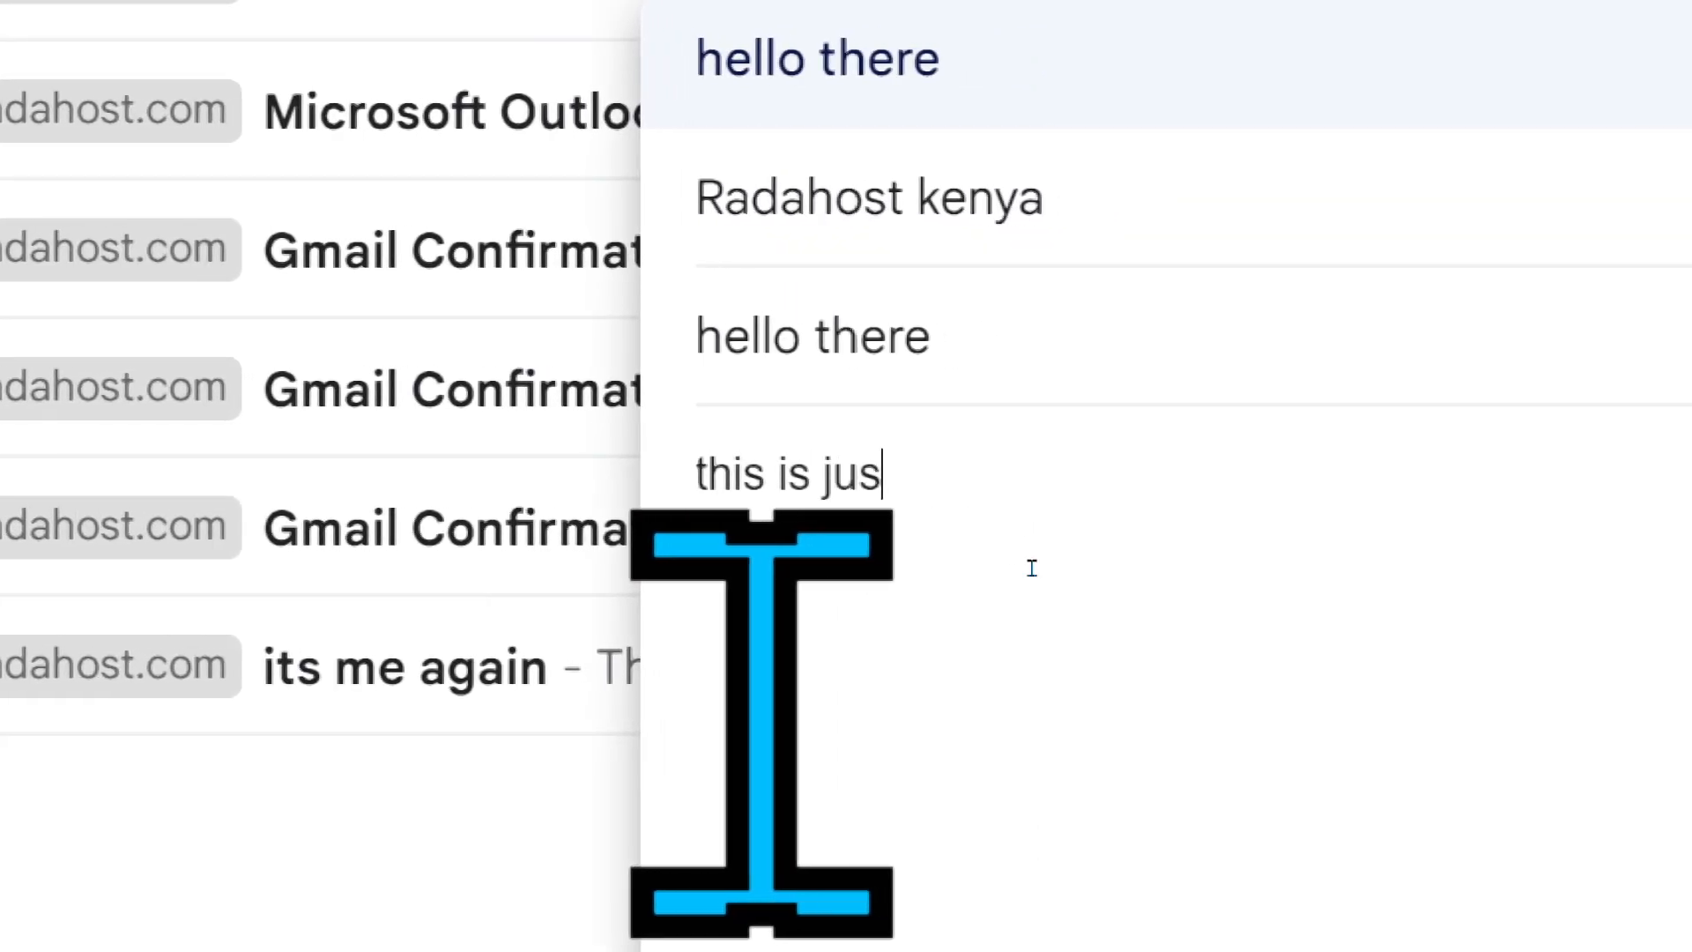
type("nothing serious")
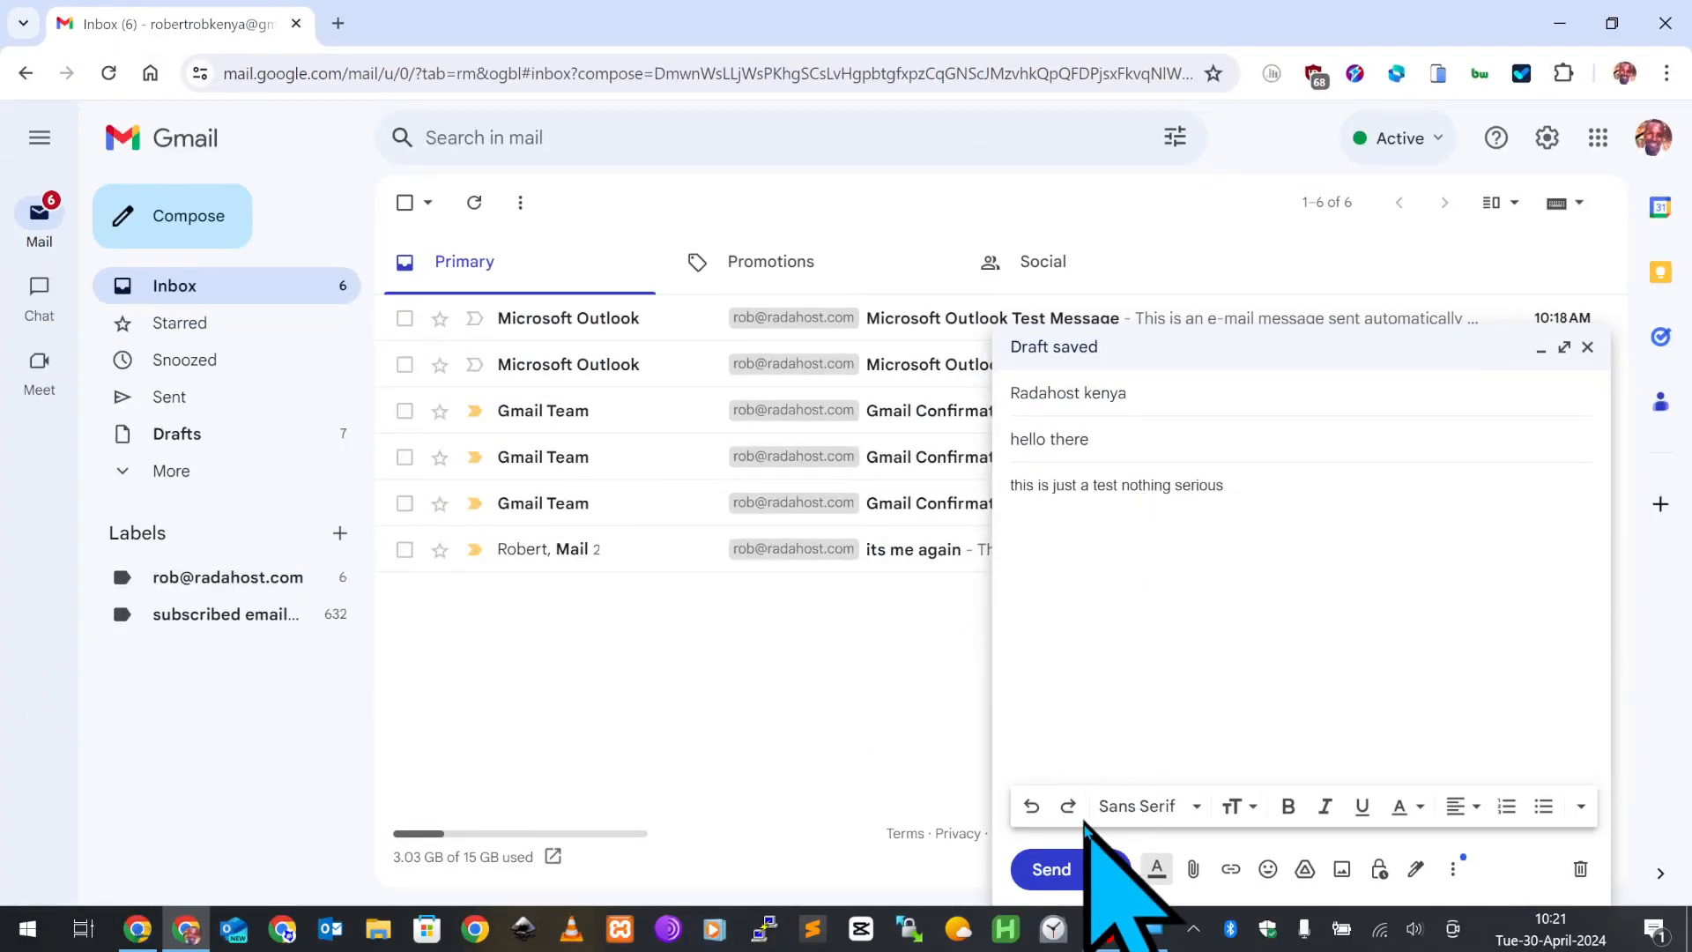
left_click(1045, 870)
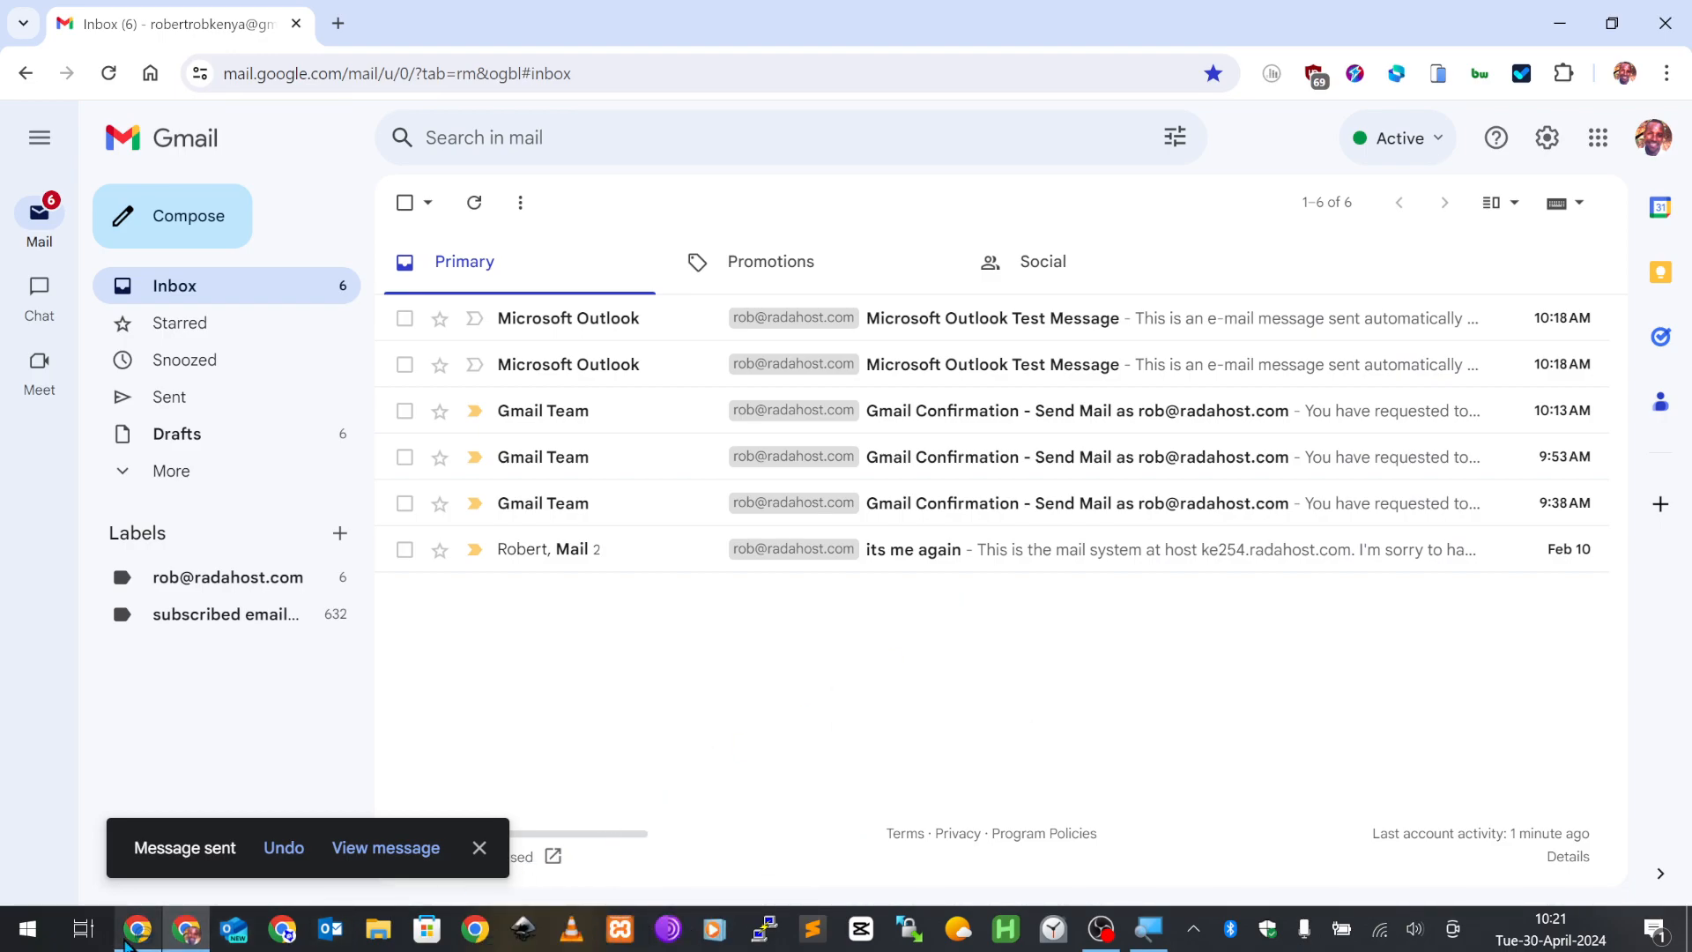
- In the other browser window, open a new tab and go to the receiving account's Gmail
left_click(132, 932)
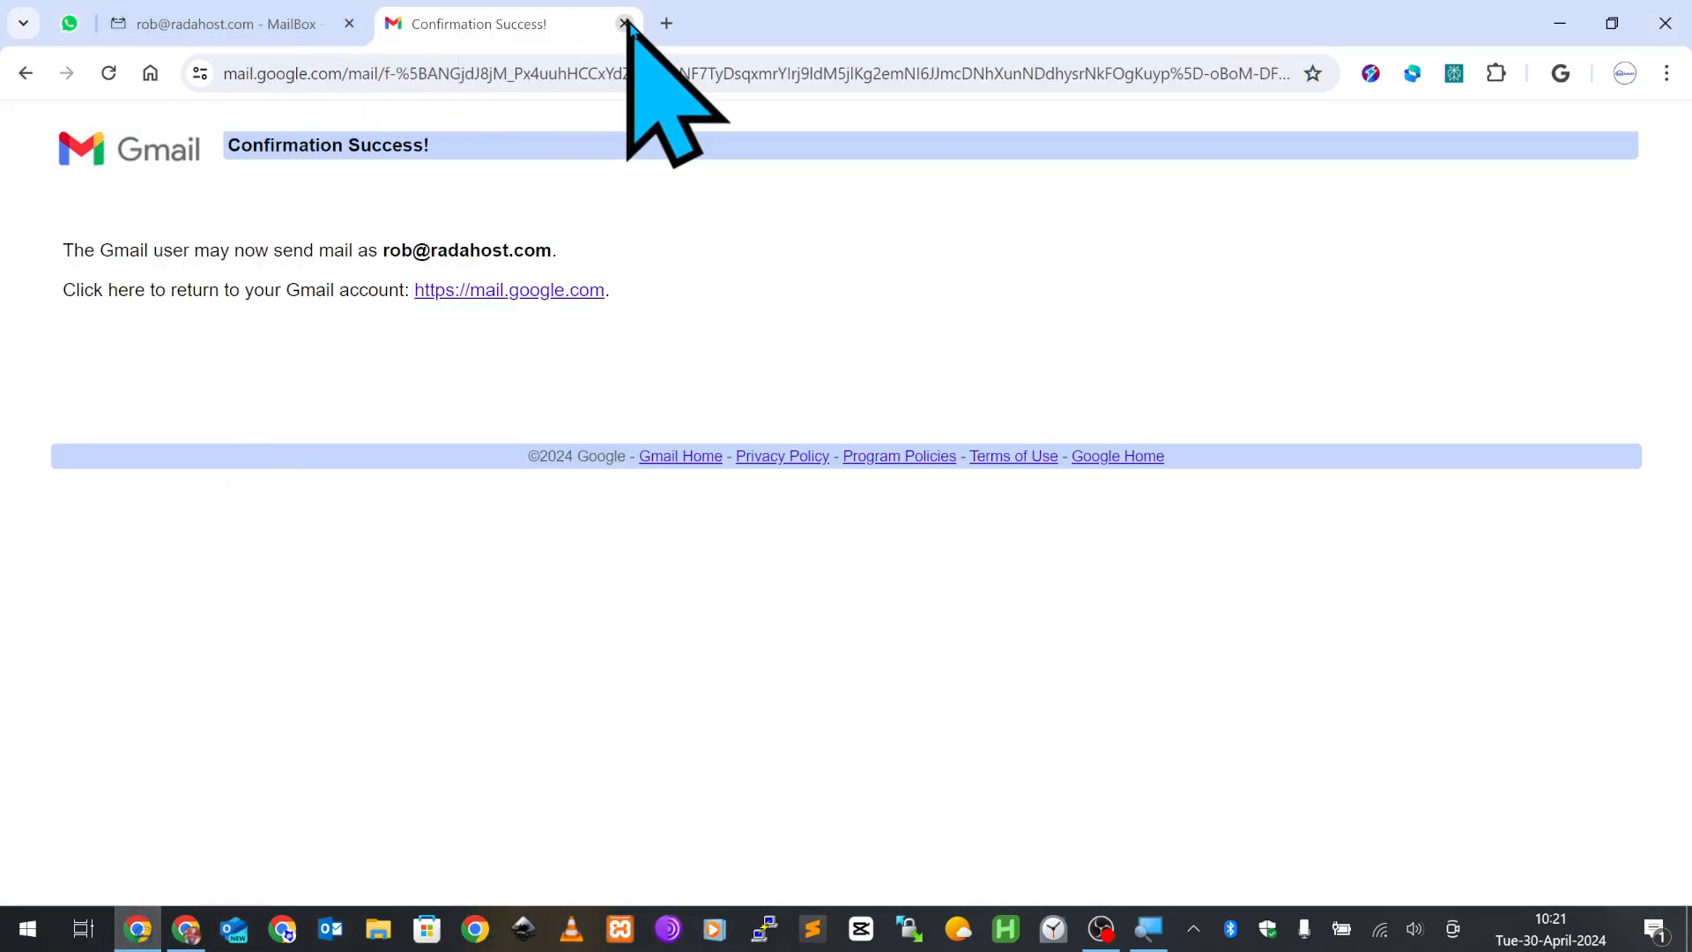
left_click(667, 24)
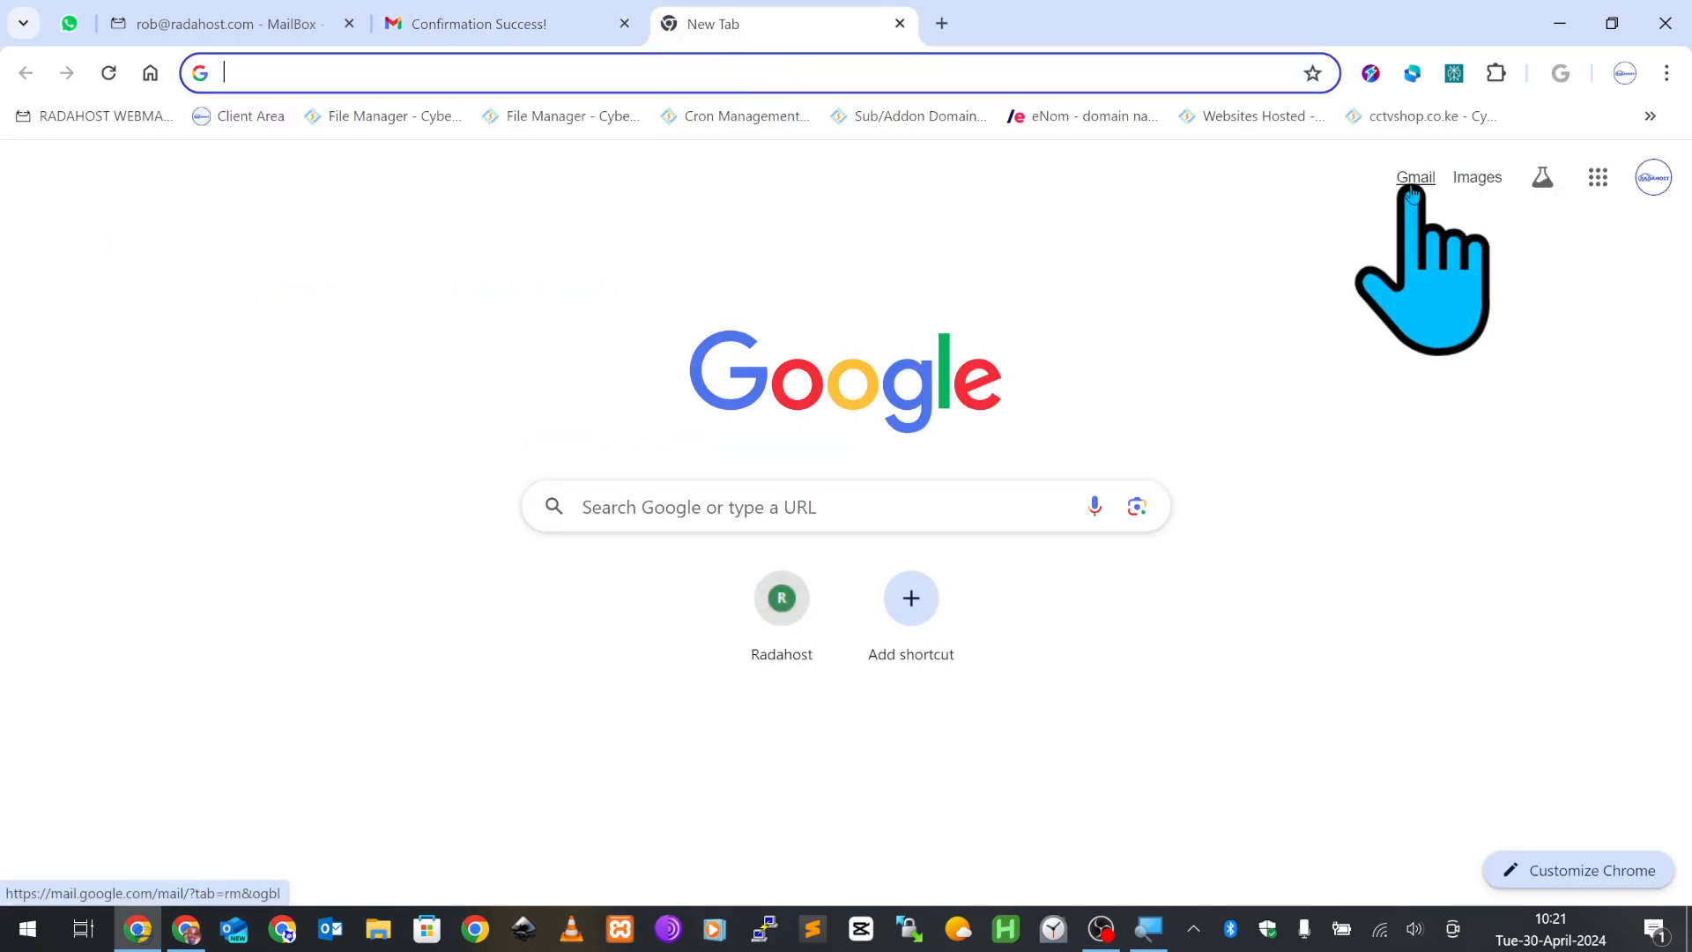
left_click(1415, 179)
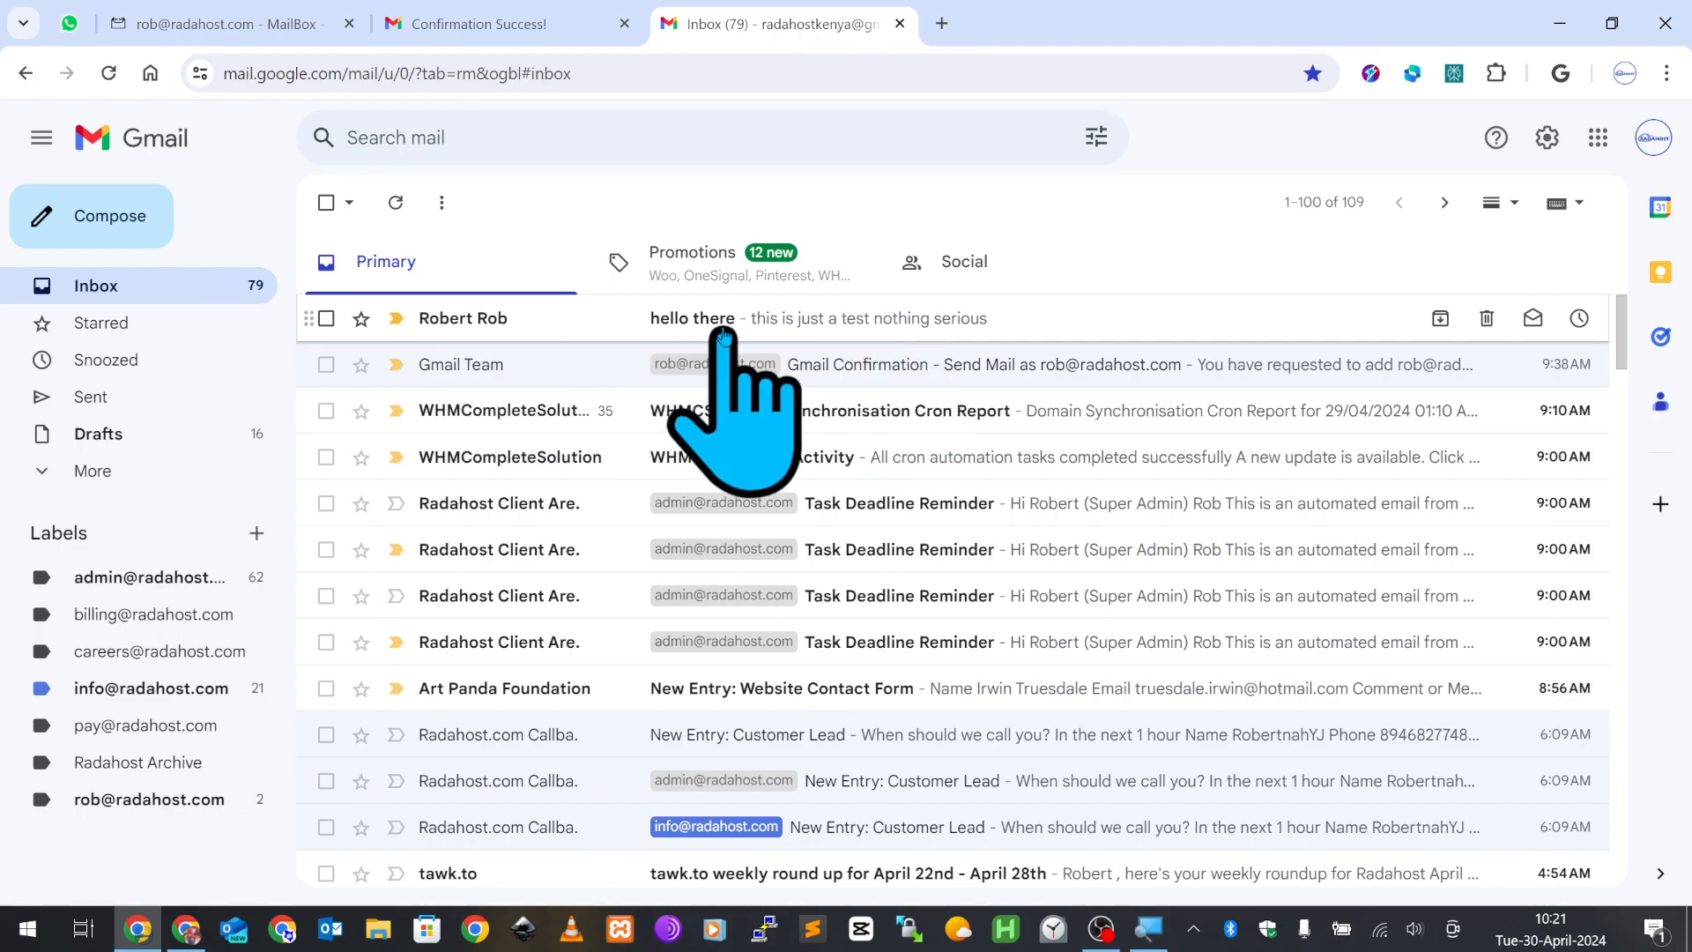
- Open the 'hello there' message and check its sender details show the custom-domain address
left_click(858, 319)
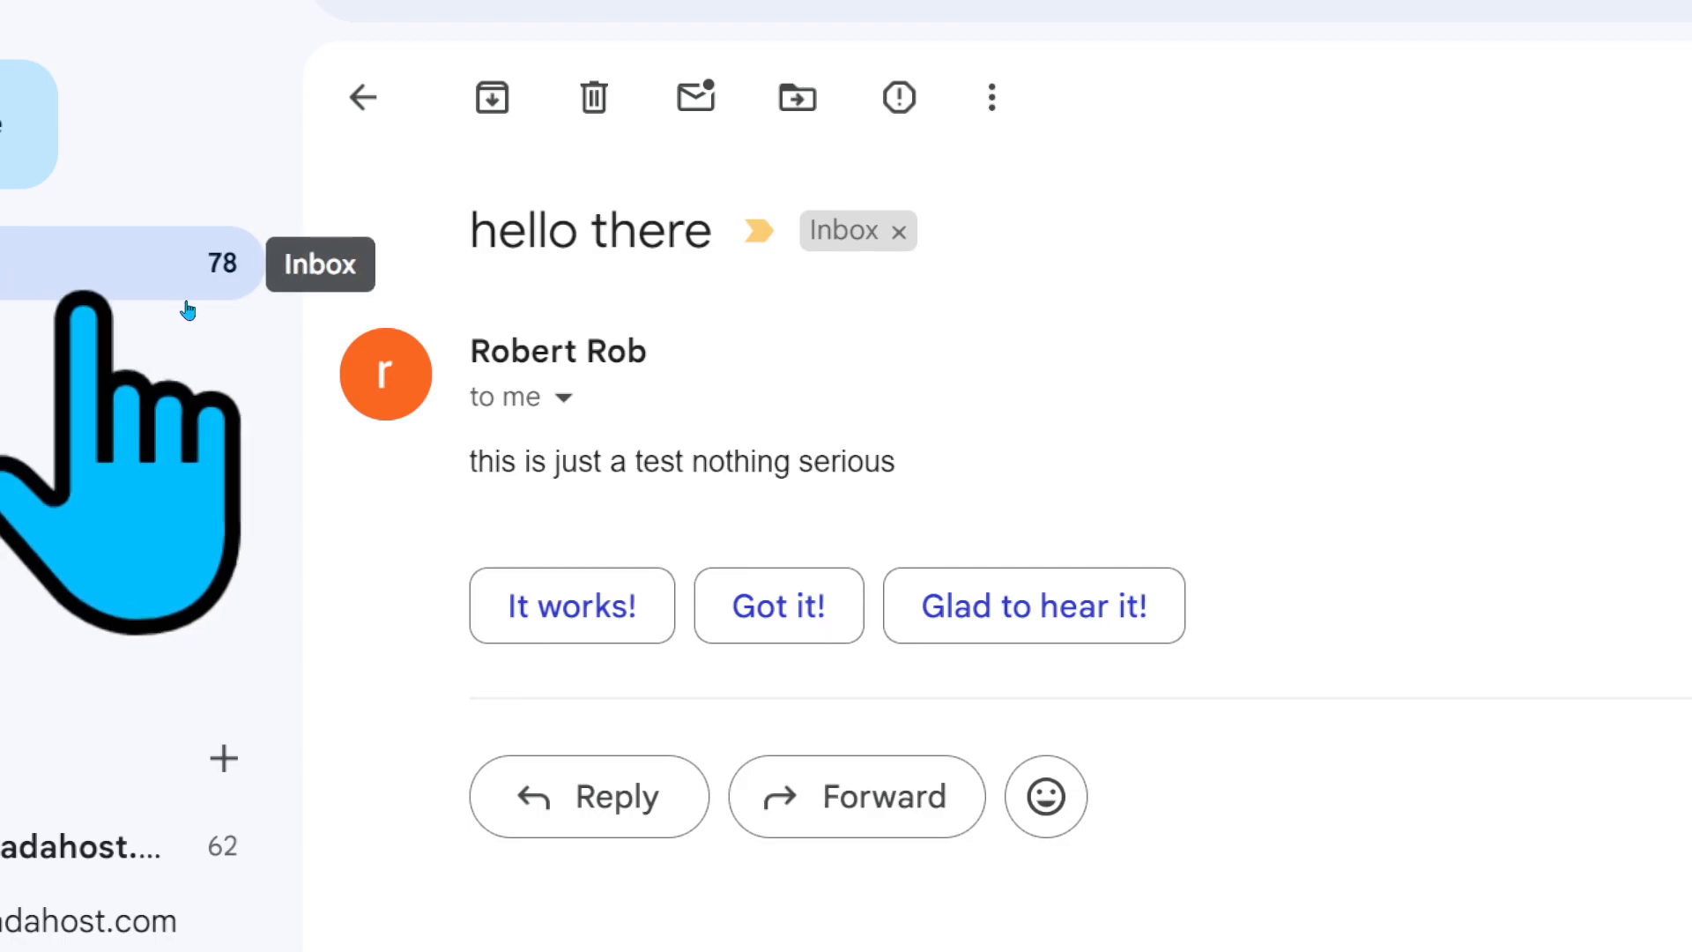
left_click(563, 396)
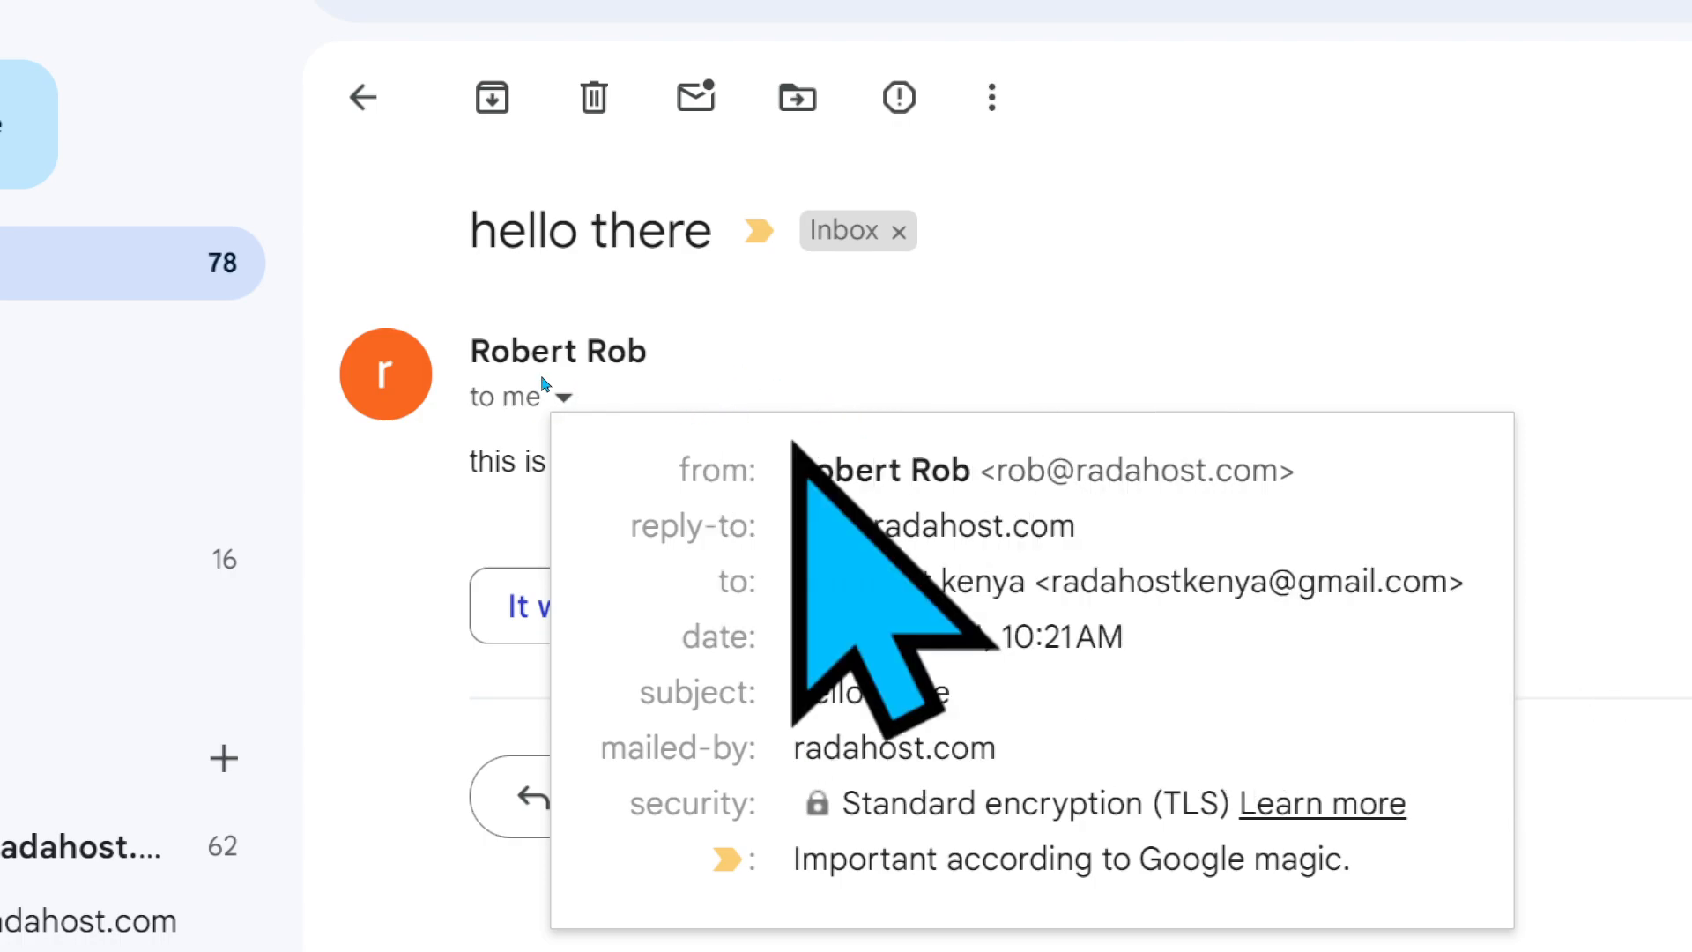
left_click(776, 304)
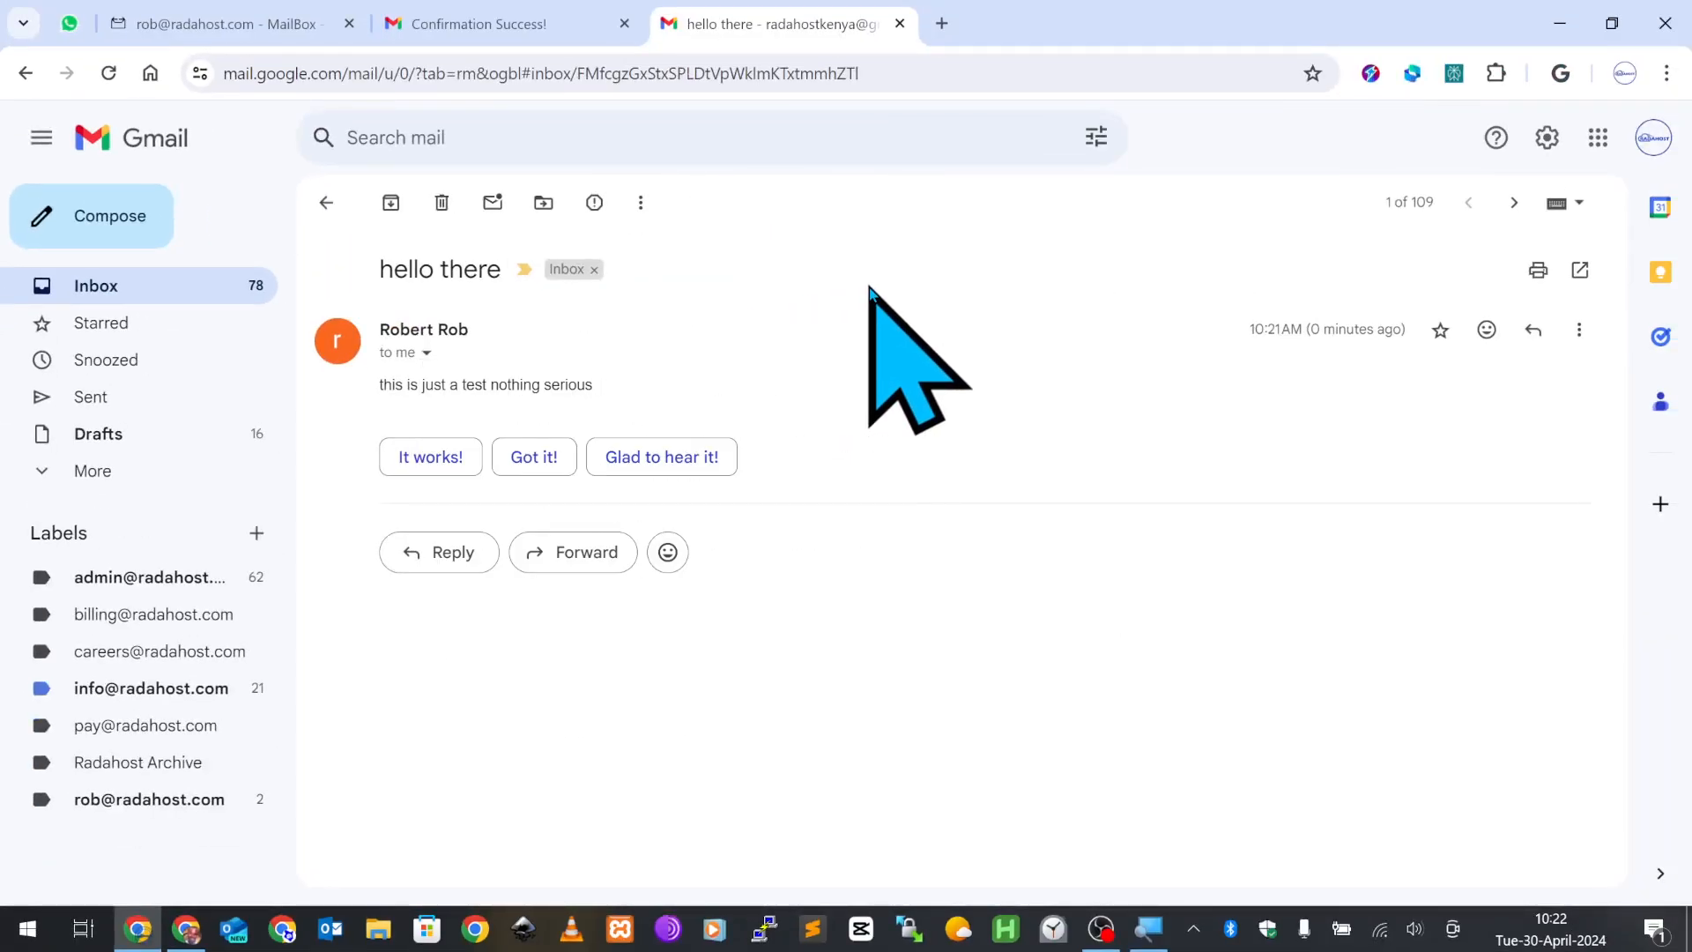
- Reply 'well recieved' to the test message, then switch back to the original account's window
left_click(451, 557)
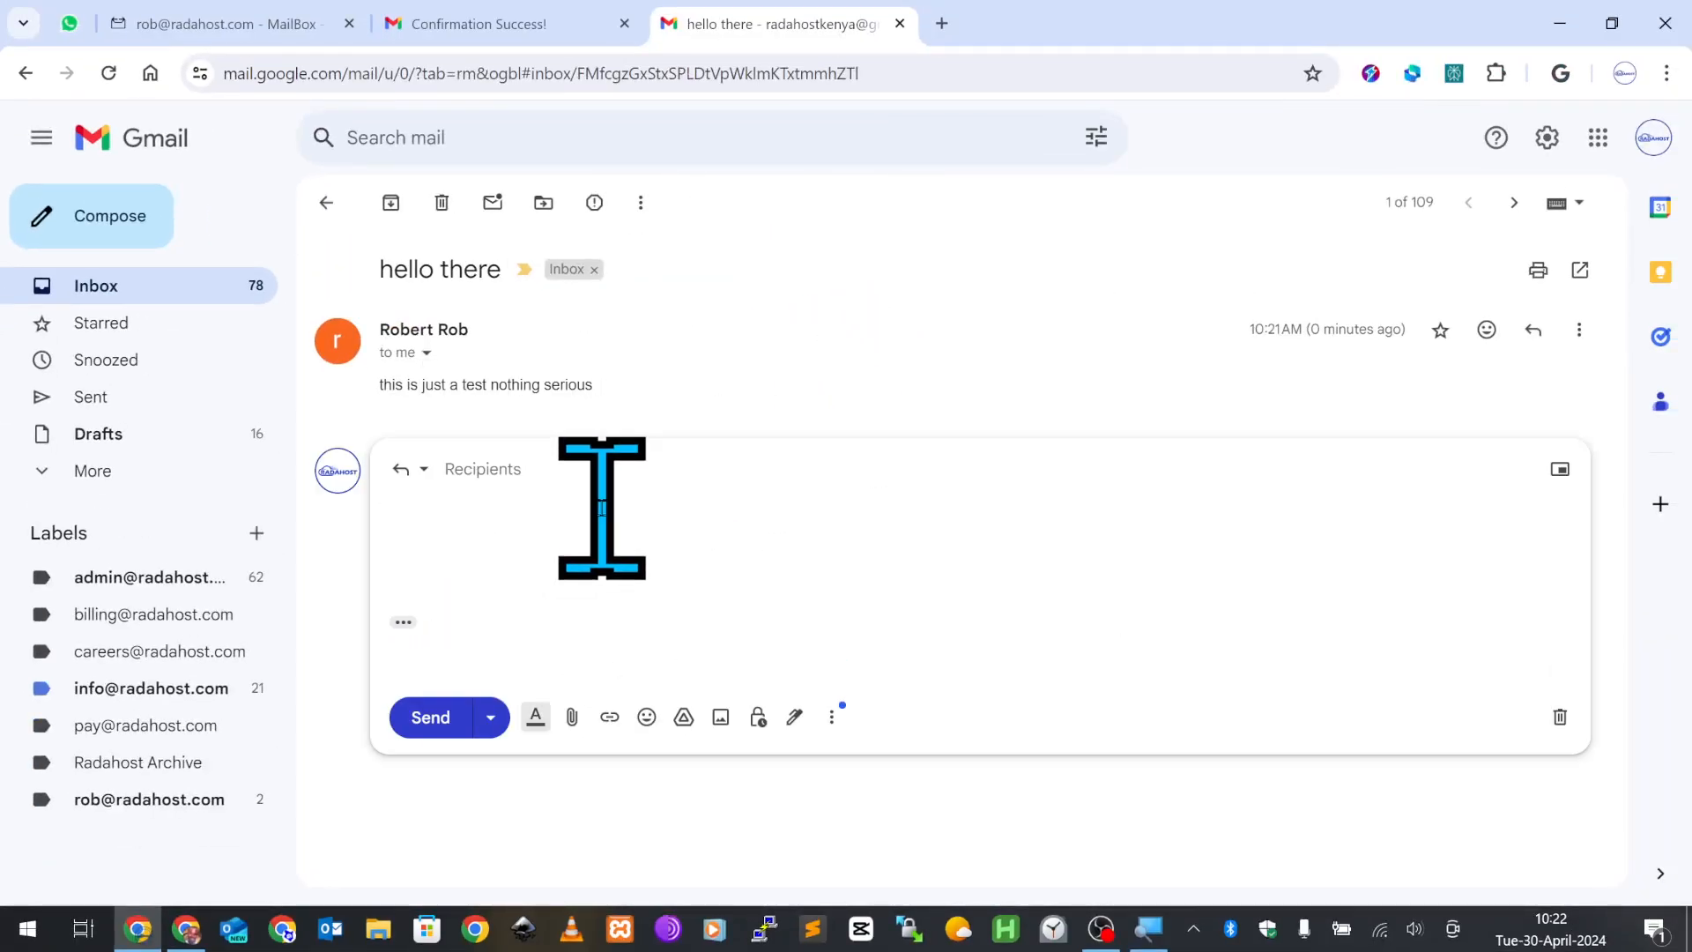
type("well recieved")
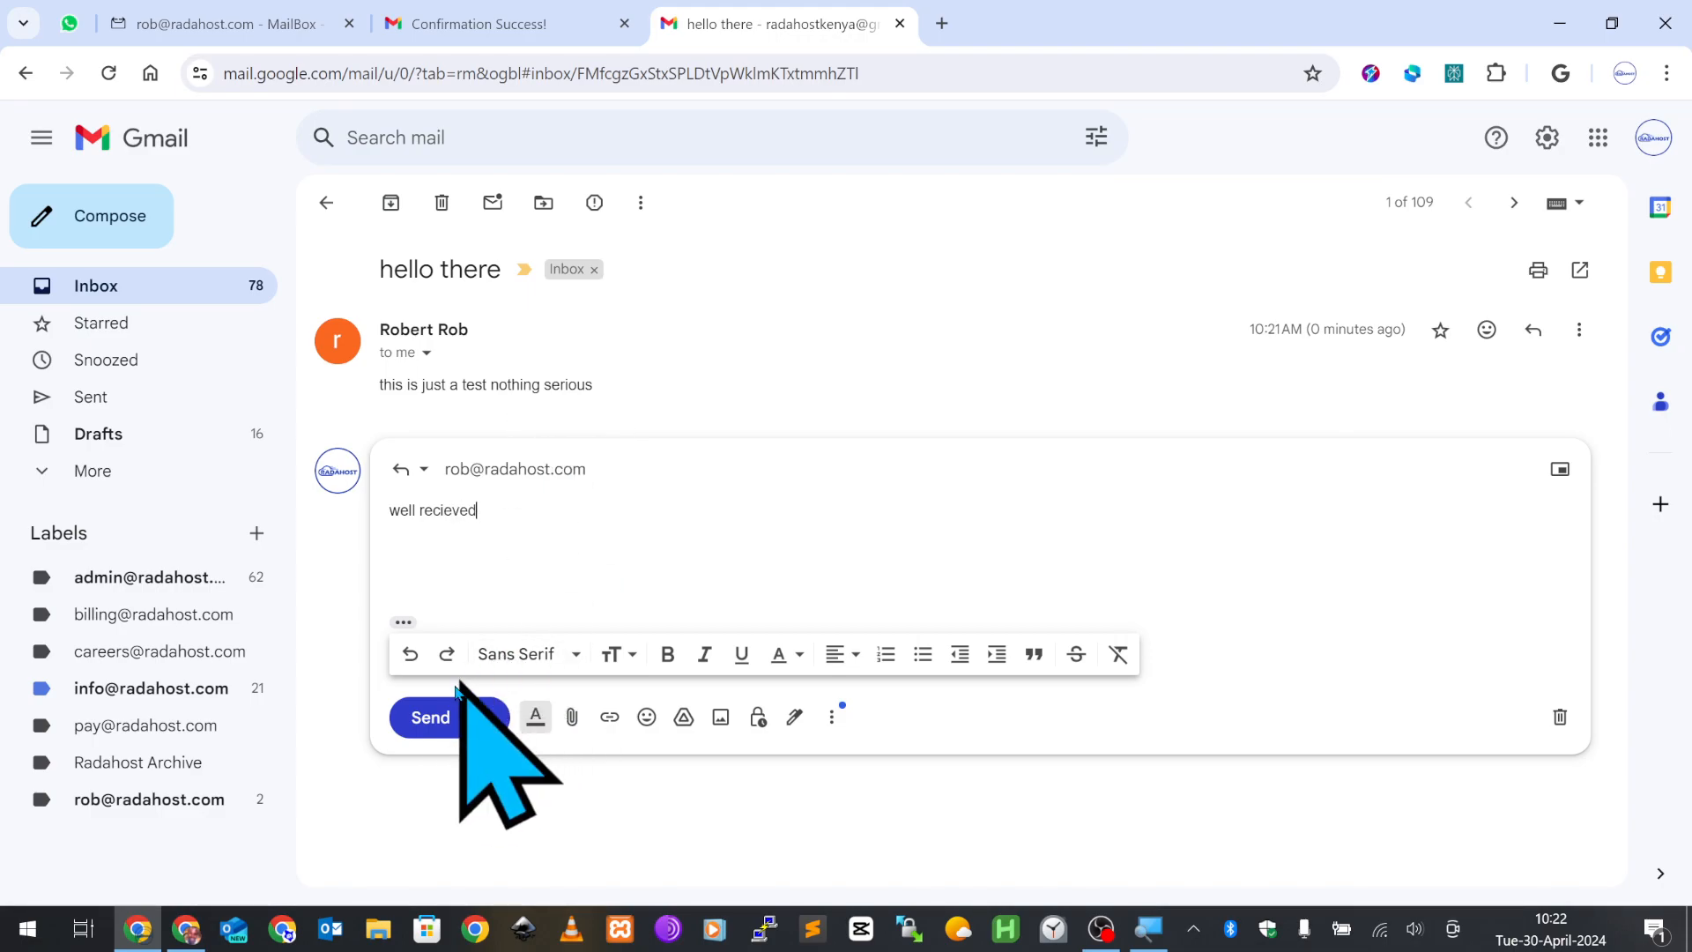
left_click(418, 718)
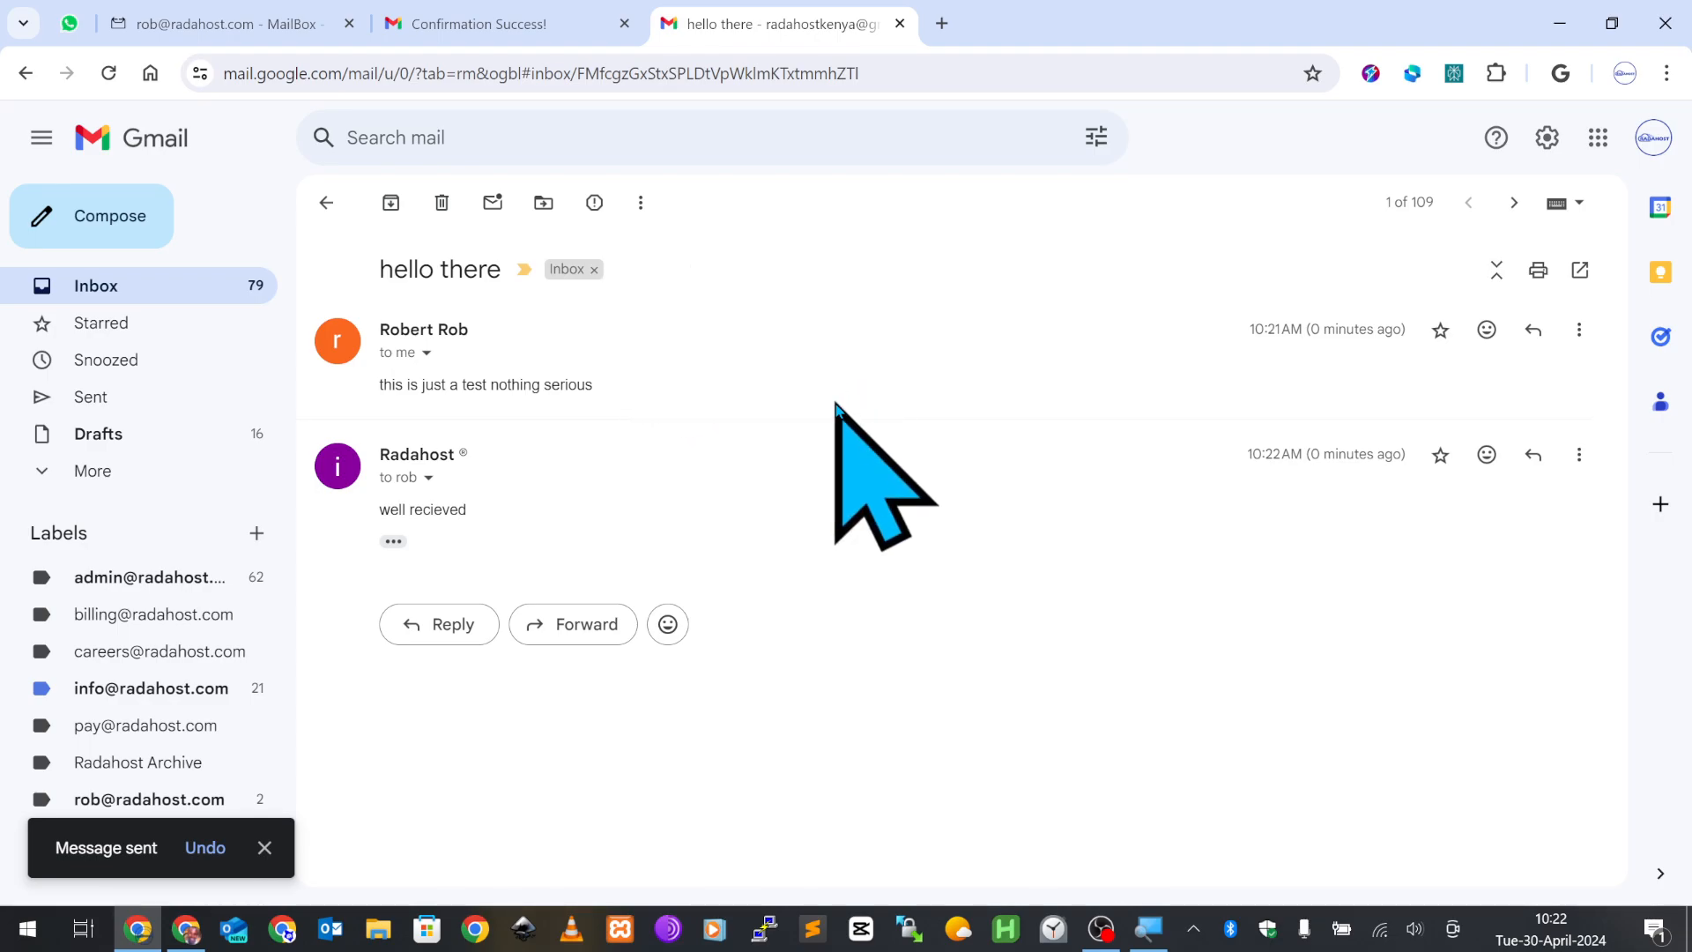
key("alt+Tab")
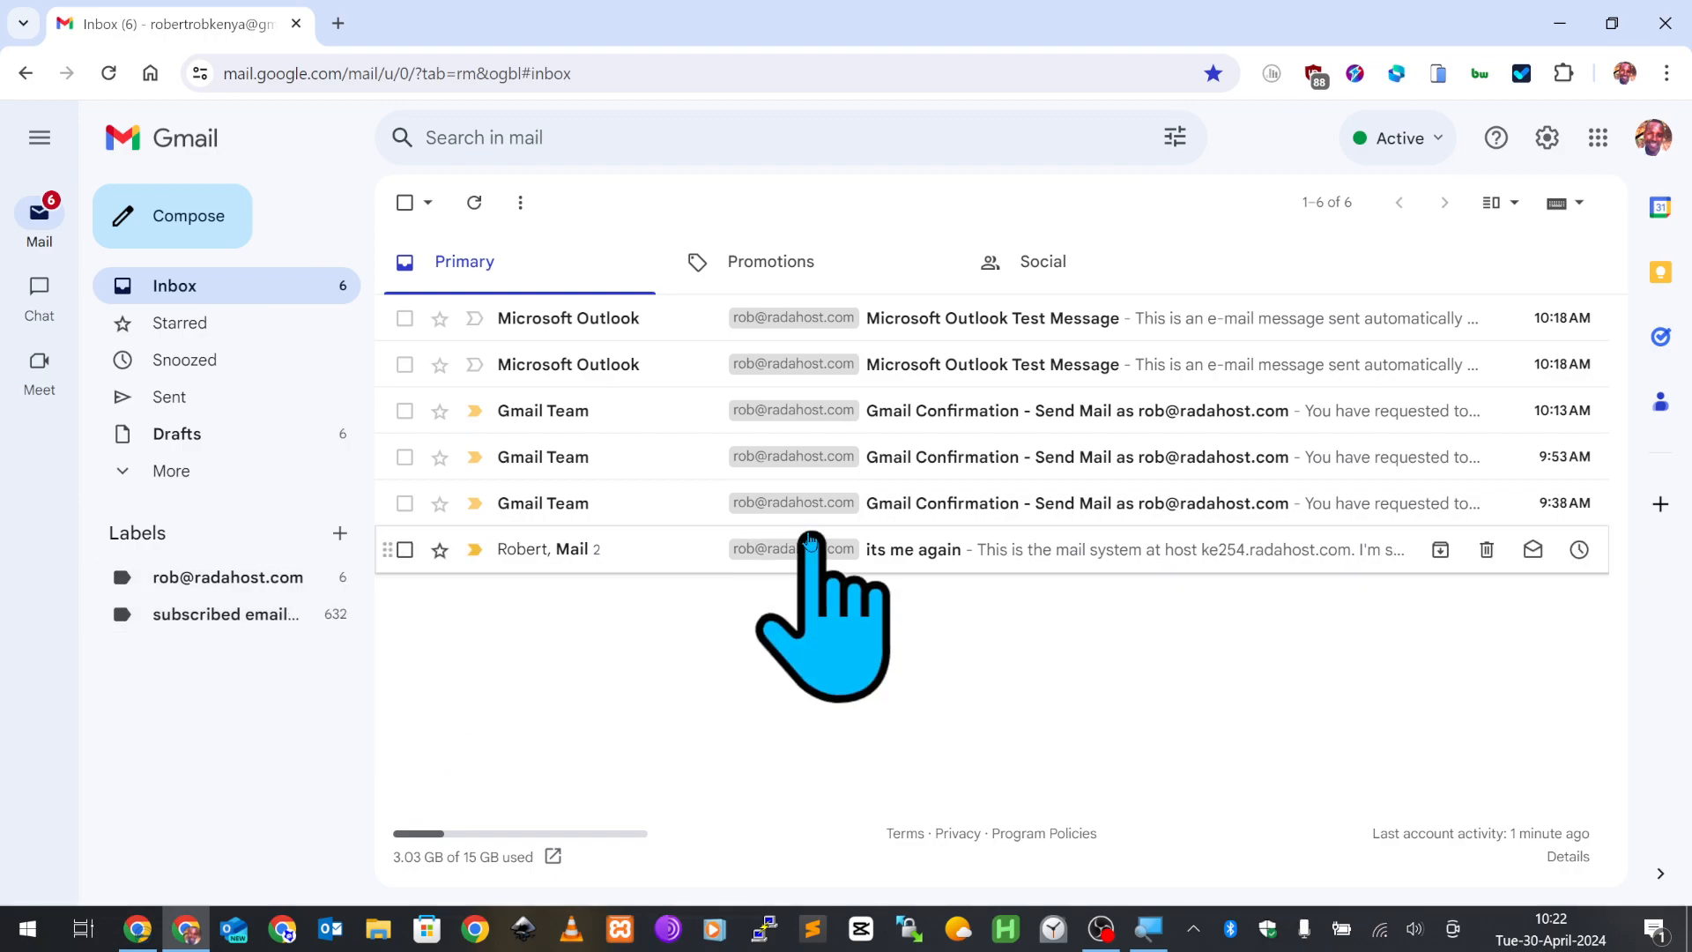
- Open the custom-domain label and reload the page to look for the reply
left_click(226, 578)
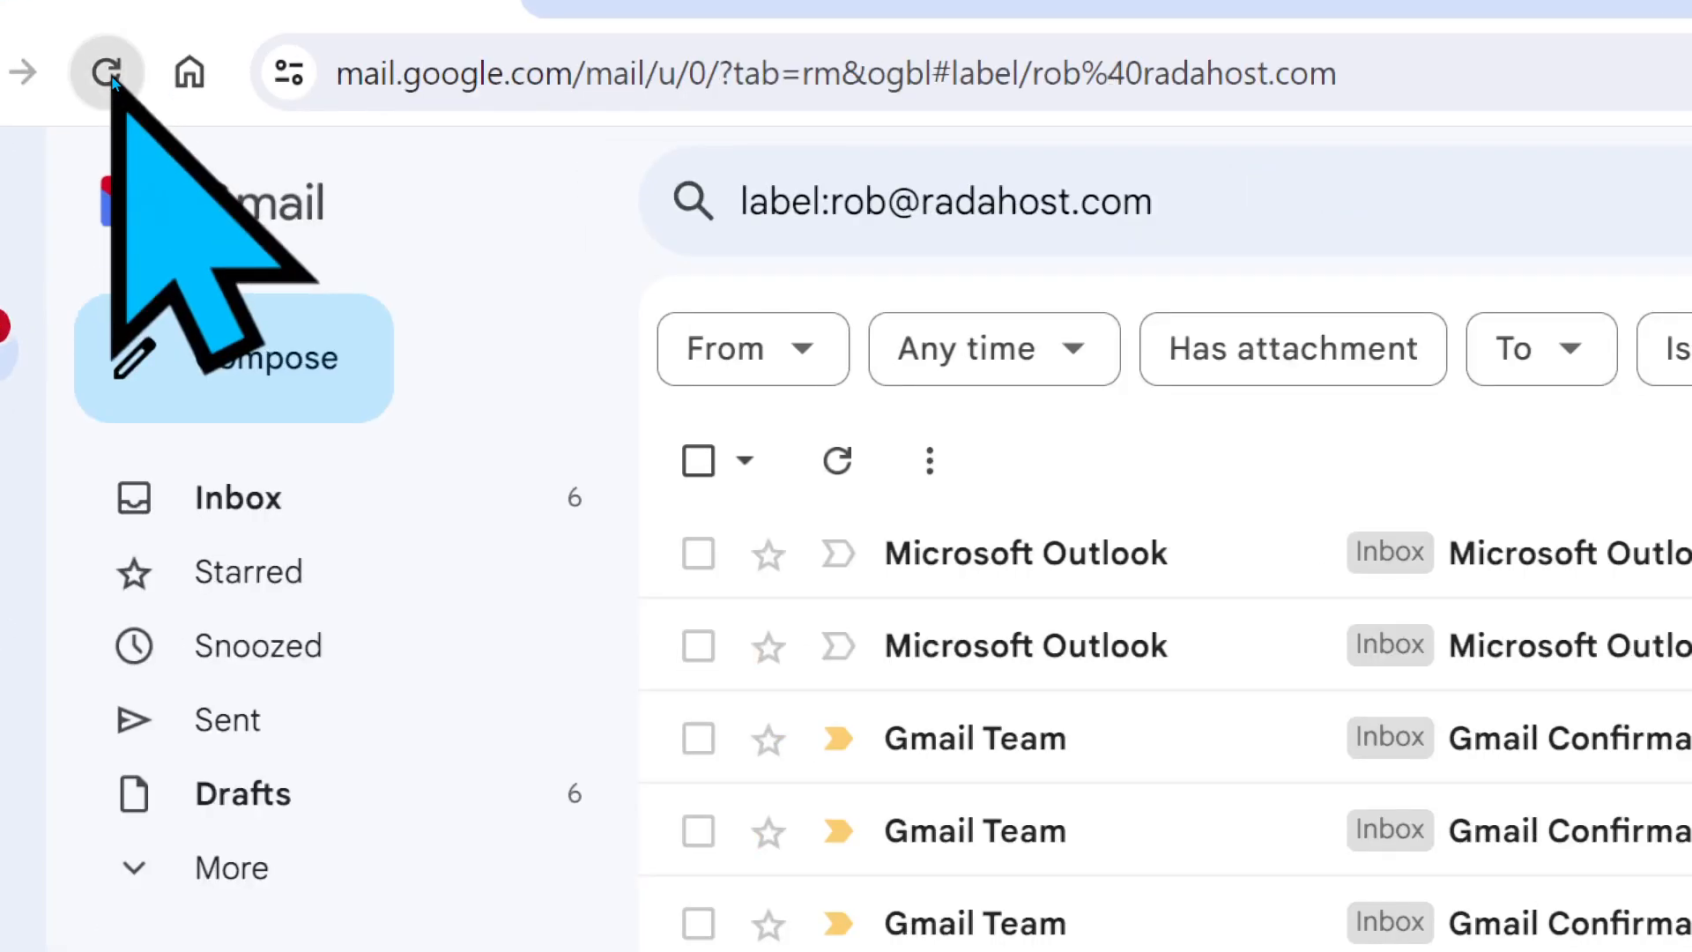
left_click(107, 73)
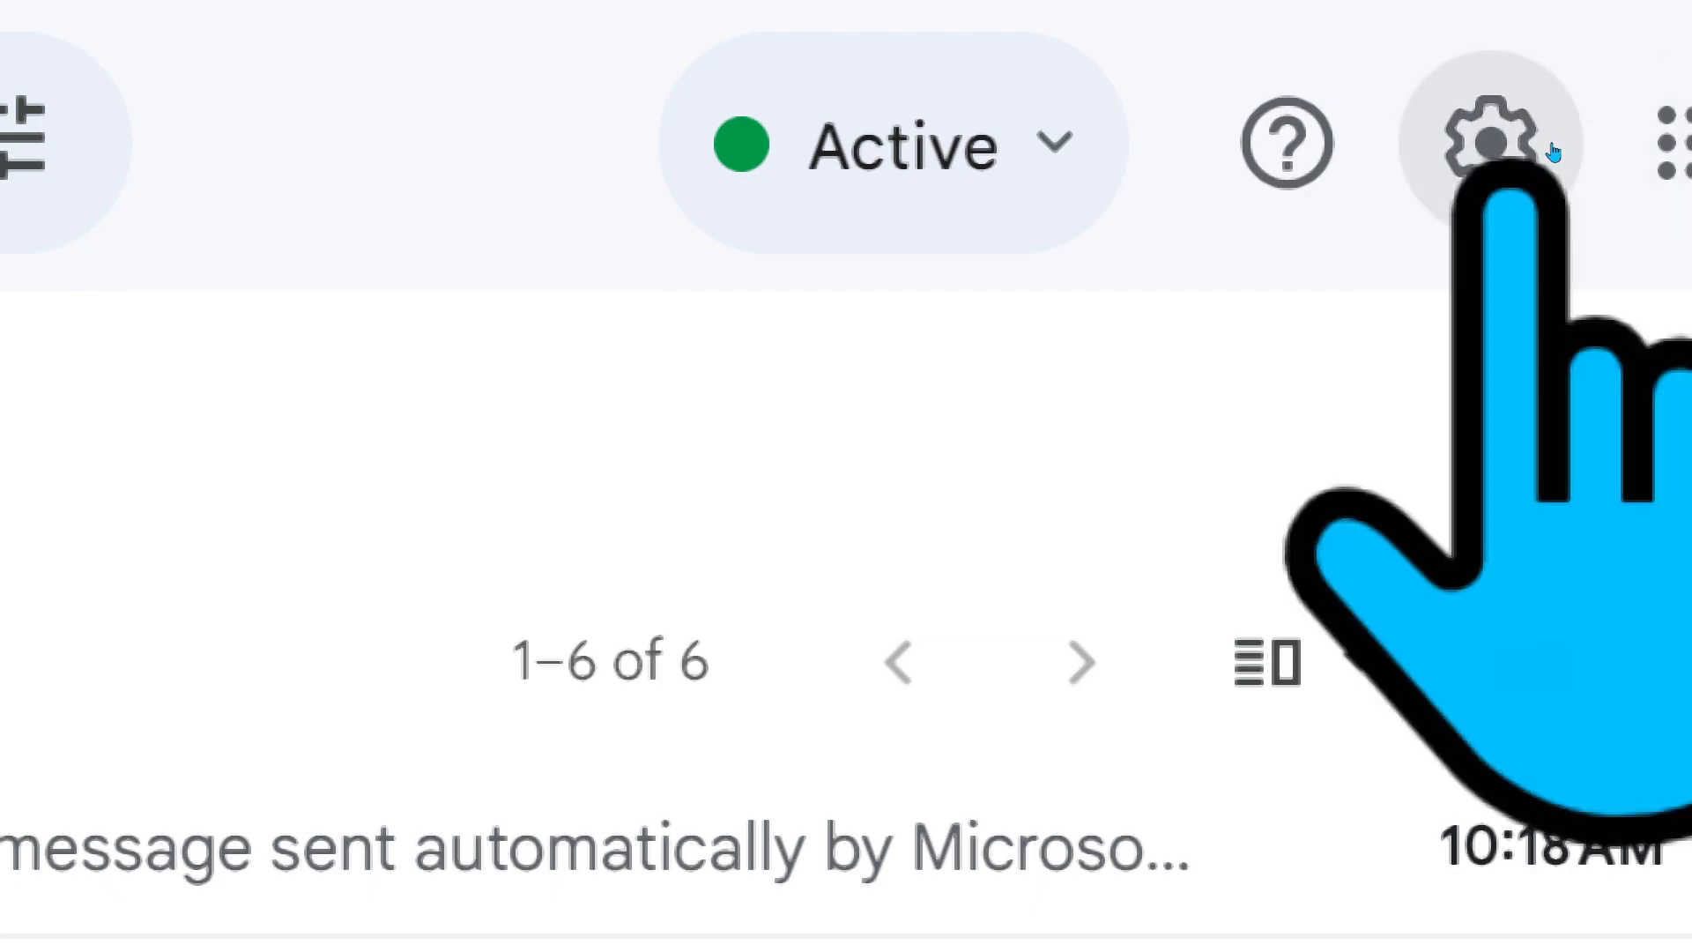
- Go to the Accounts and Import settings and scroll to the POP3 'Check mail from other accounts' section
left_click(1553, 153)
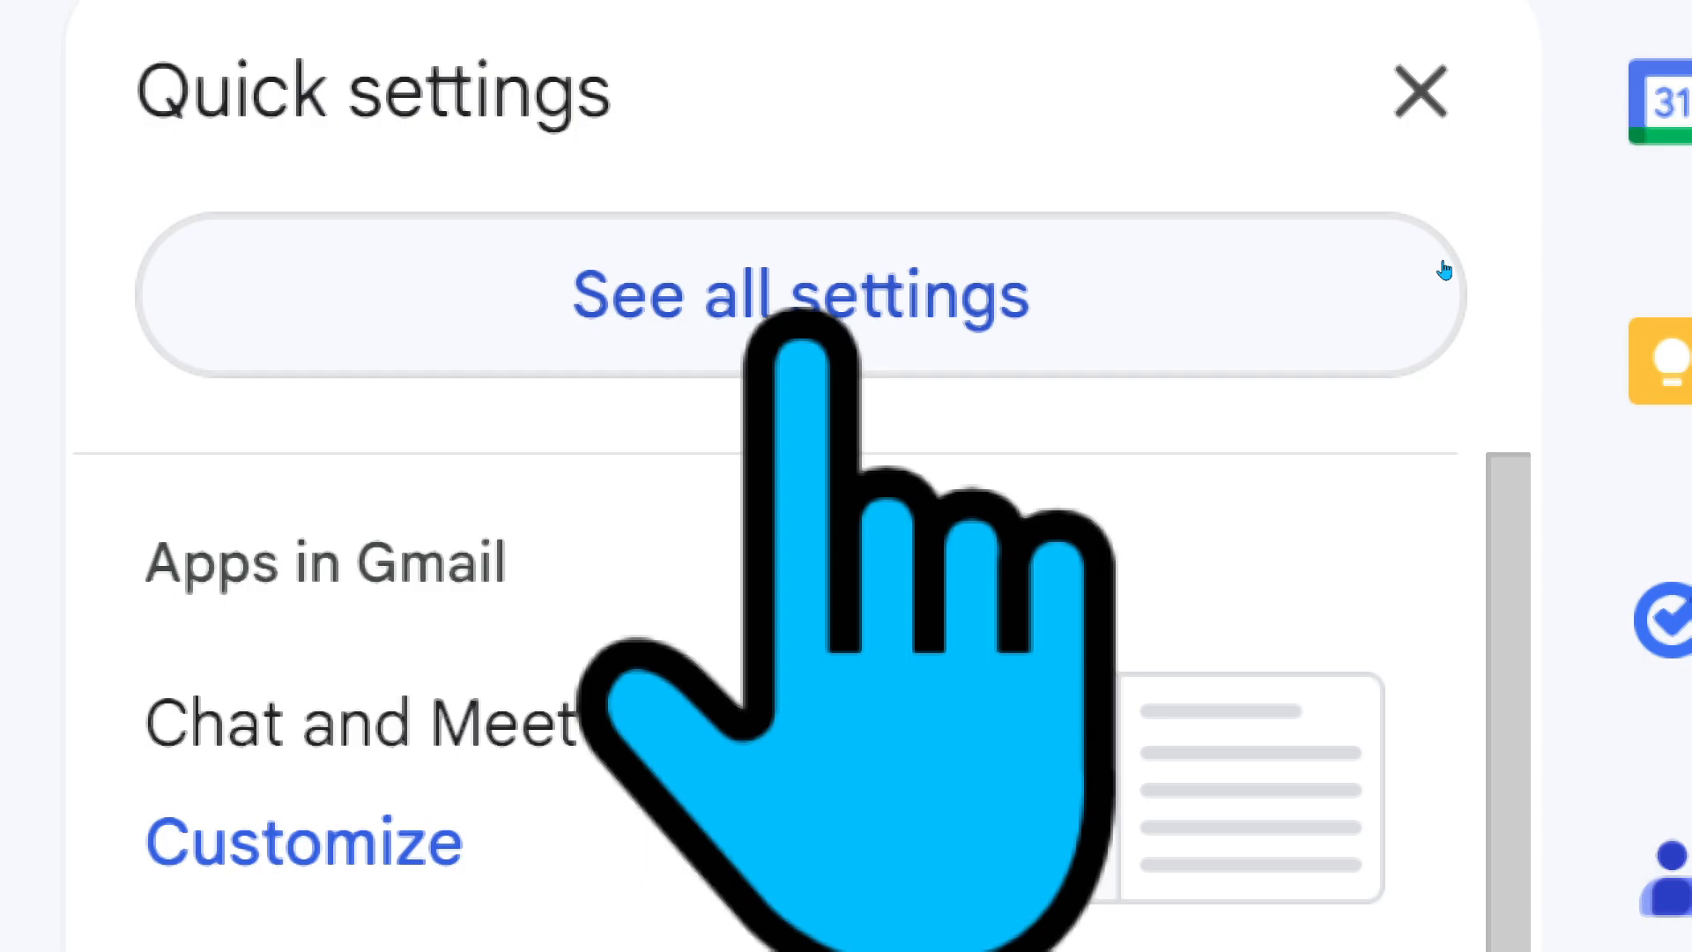
left_click(1444, 270)
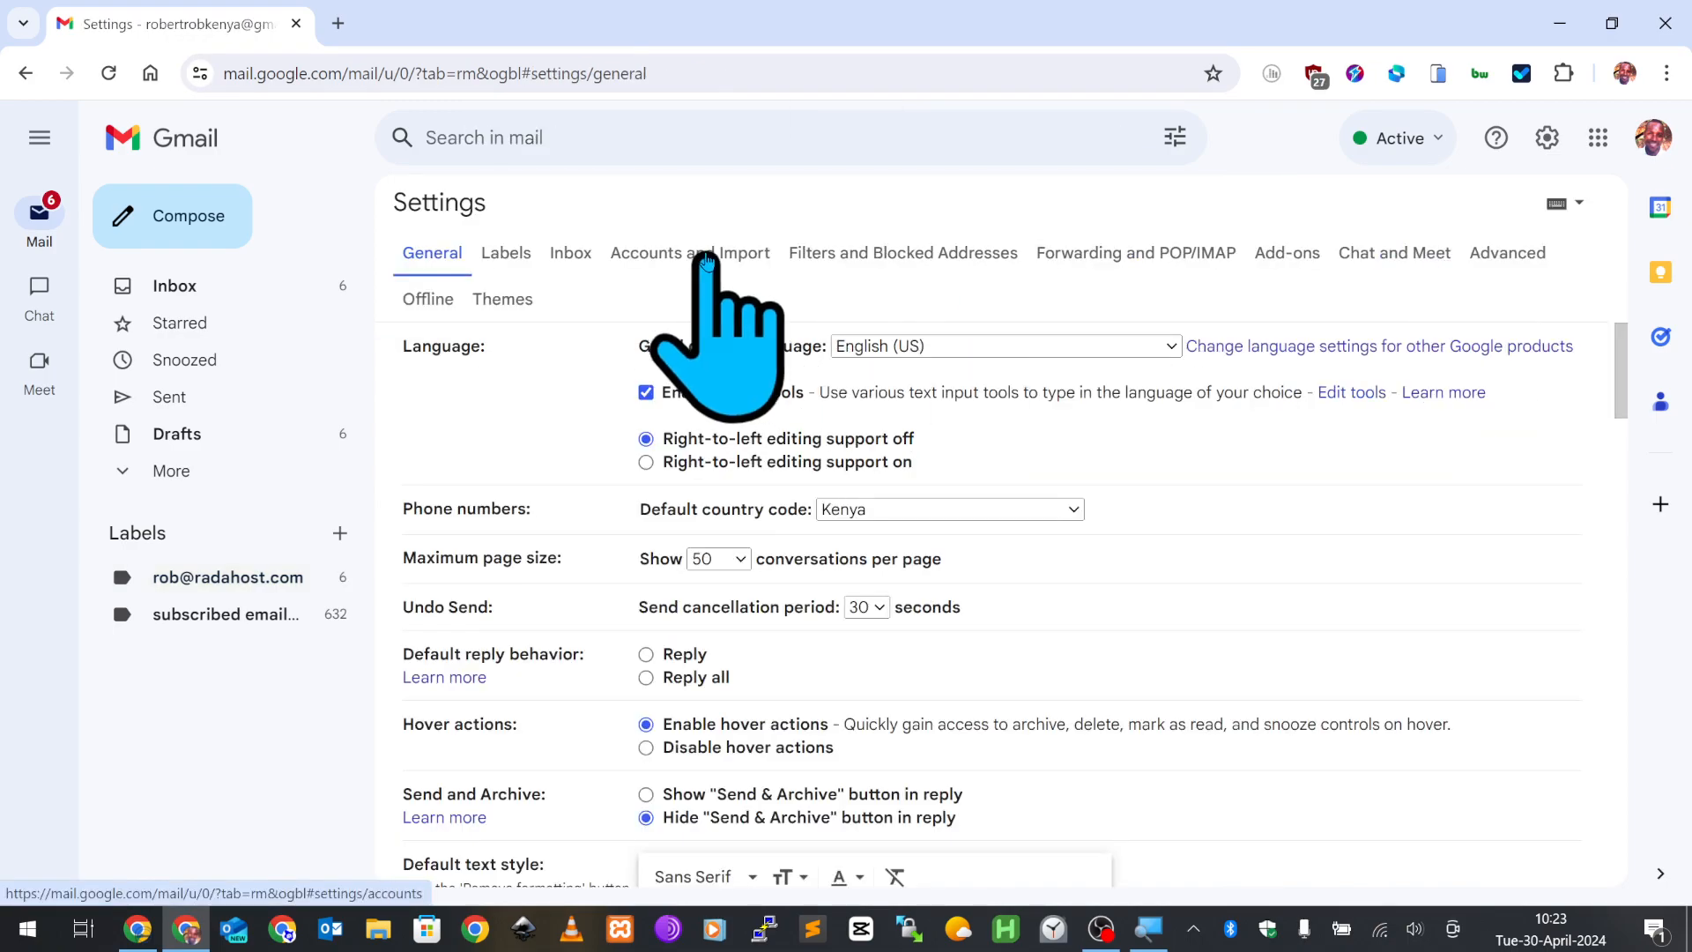
left_click(704, 256)
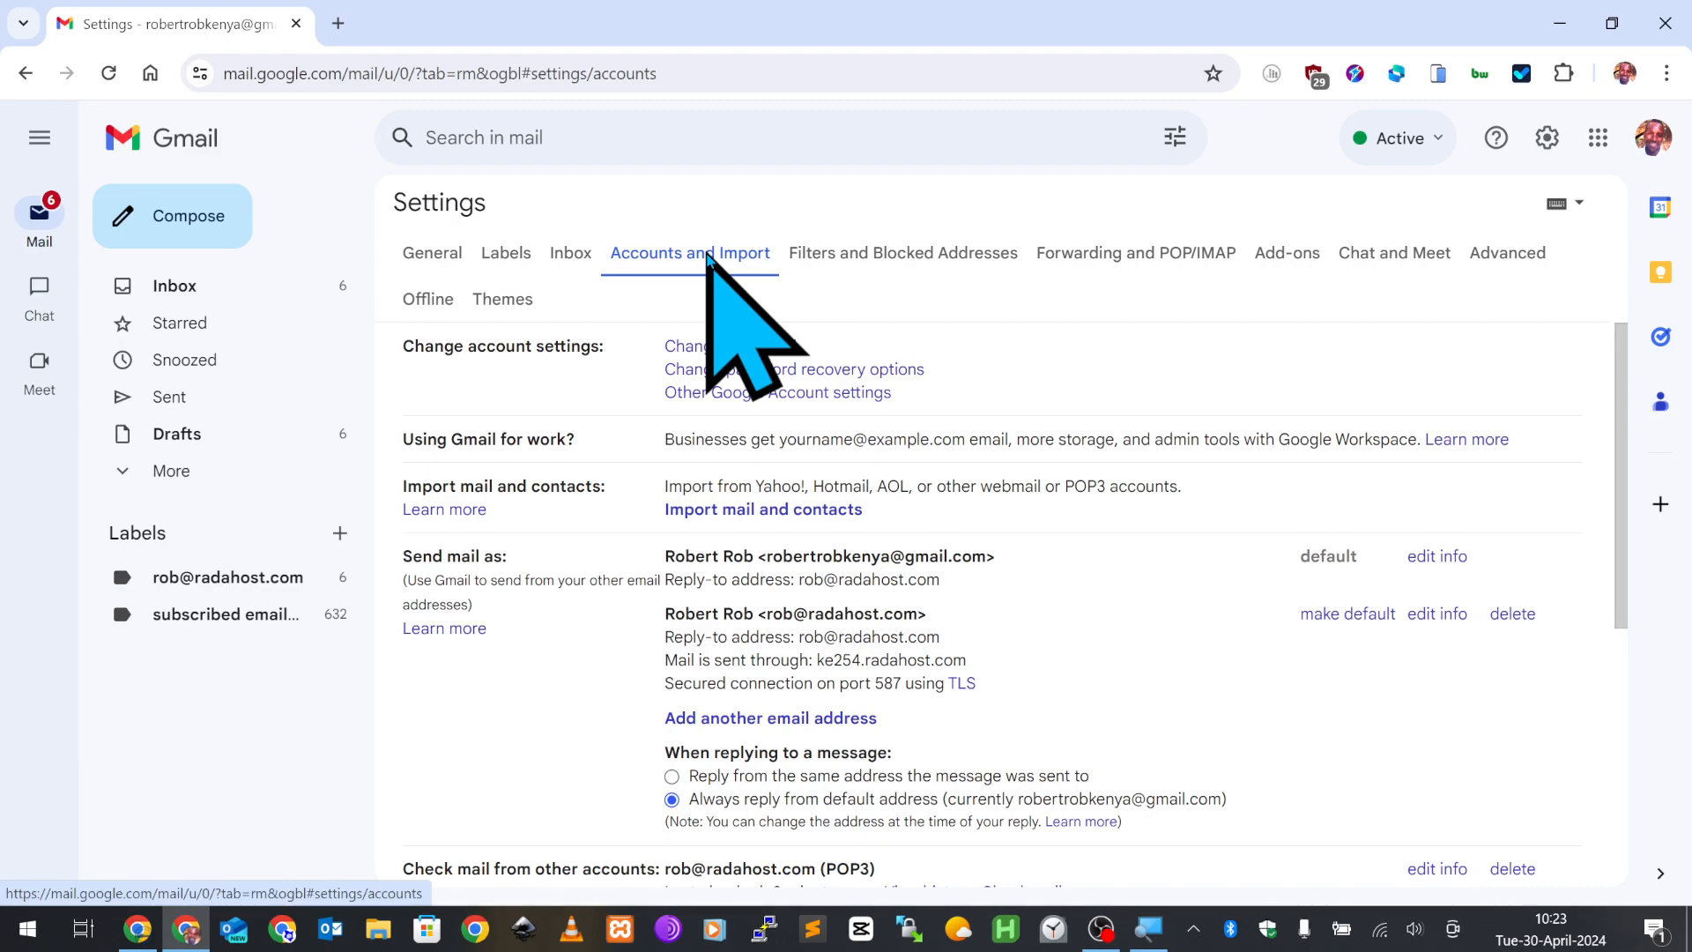
key("super")
key("super")
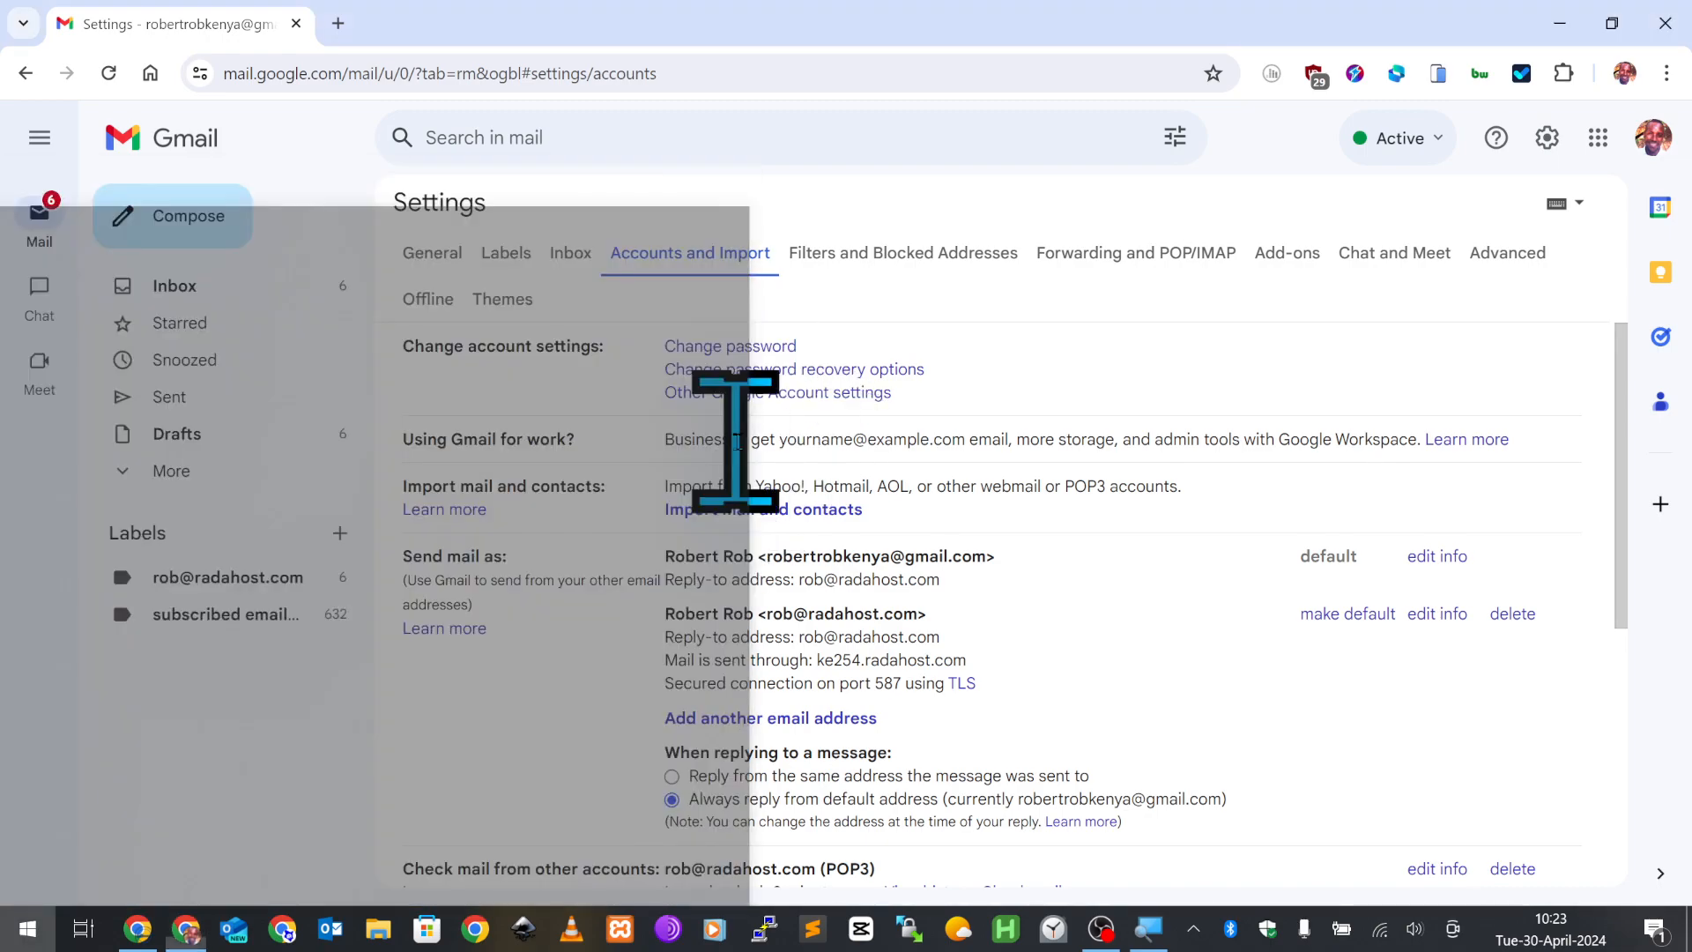
scroll(969, 564, "down", 3)
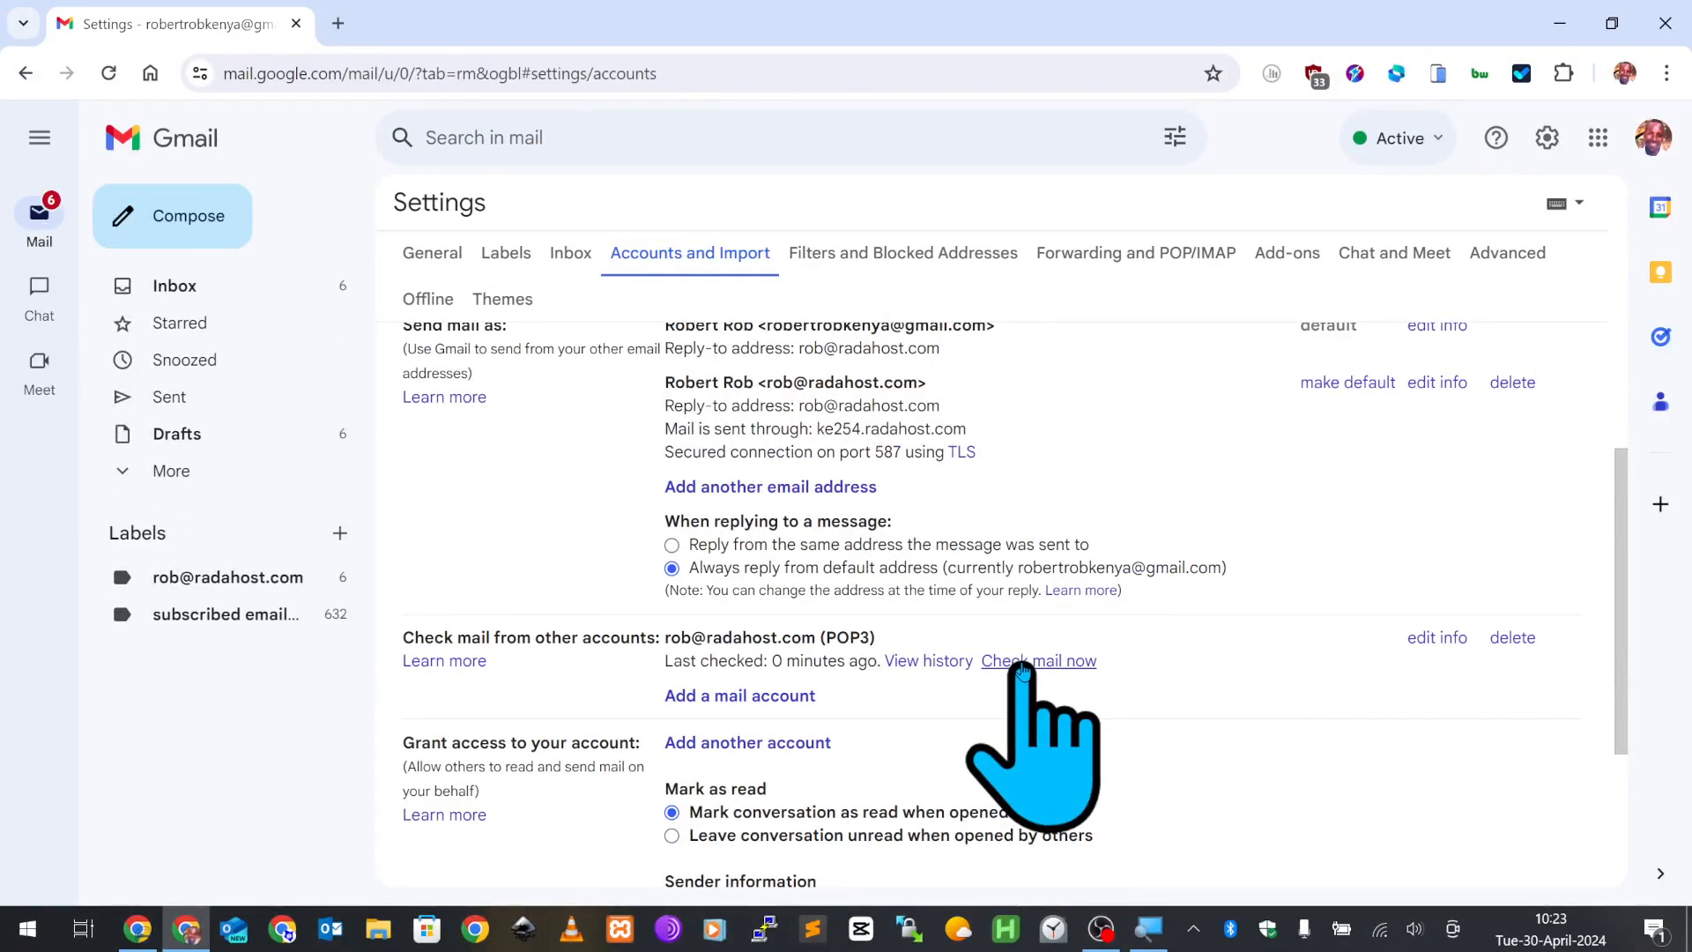
- Check the POP3 mail now, then open the 'hello there' thread under the custom-domain label to see the reply
left_click(1023, 663)
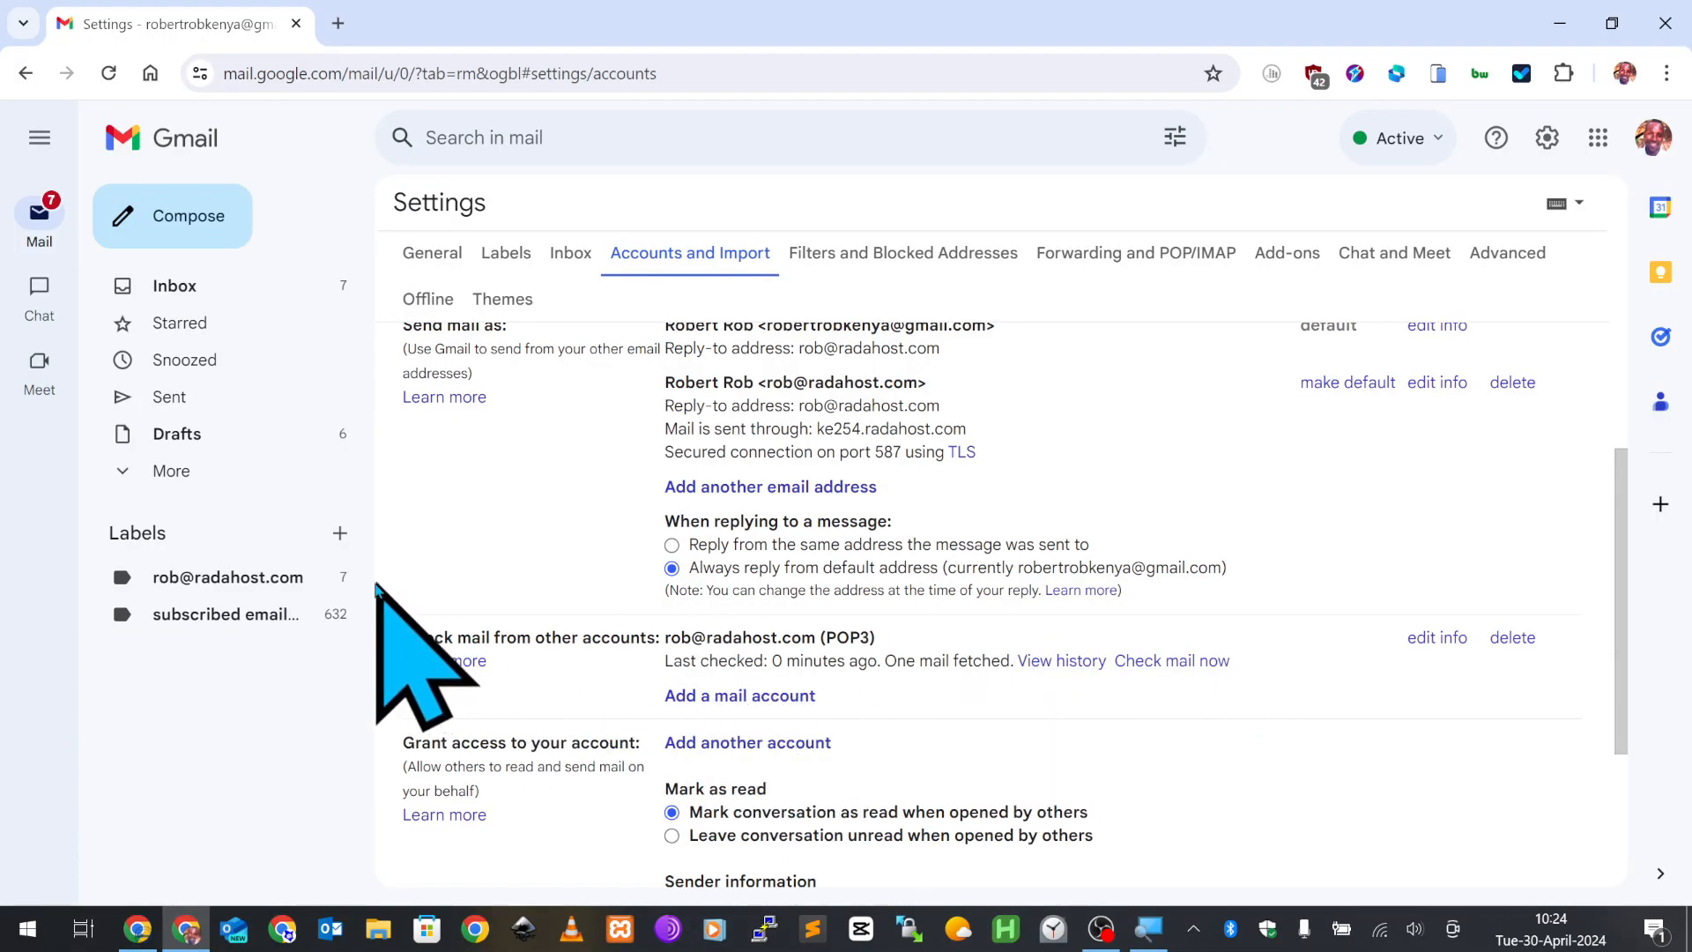
left_click(213, 580)
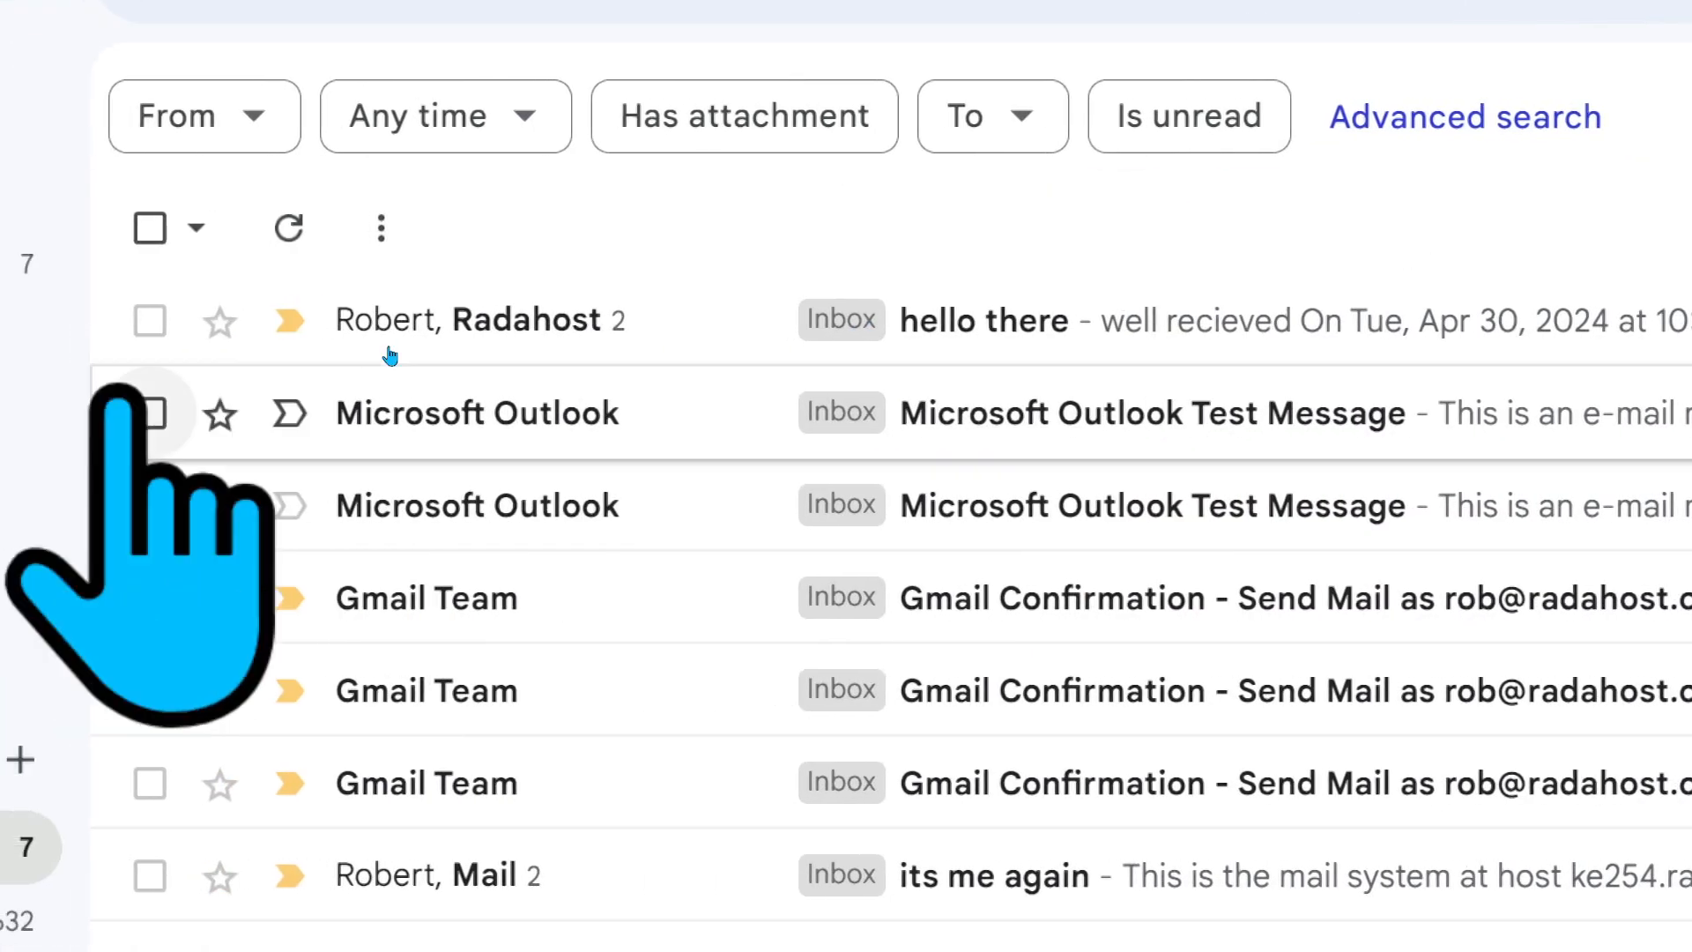
left_click(989, 313)
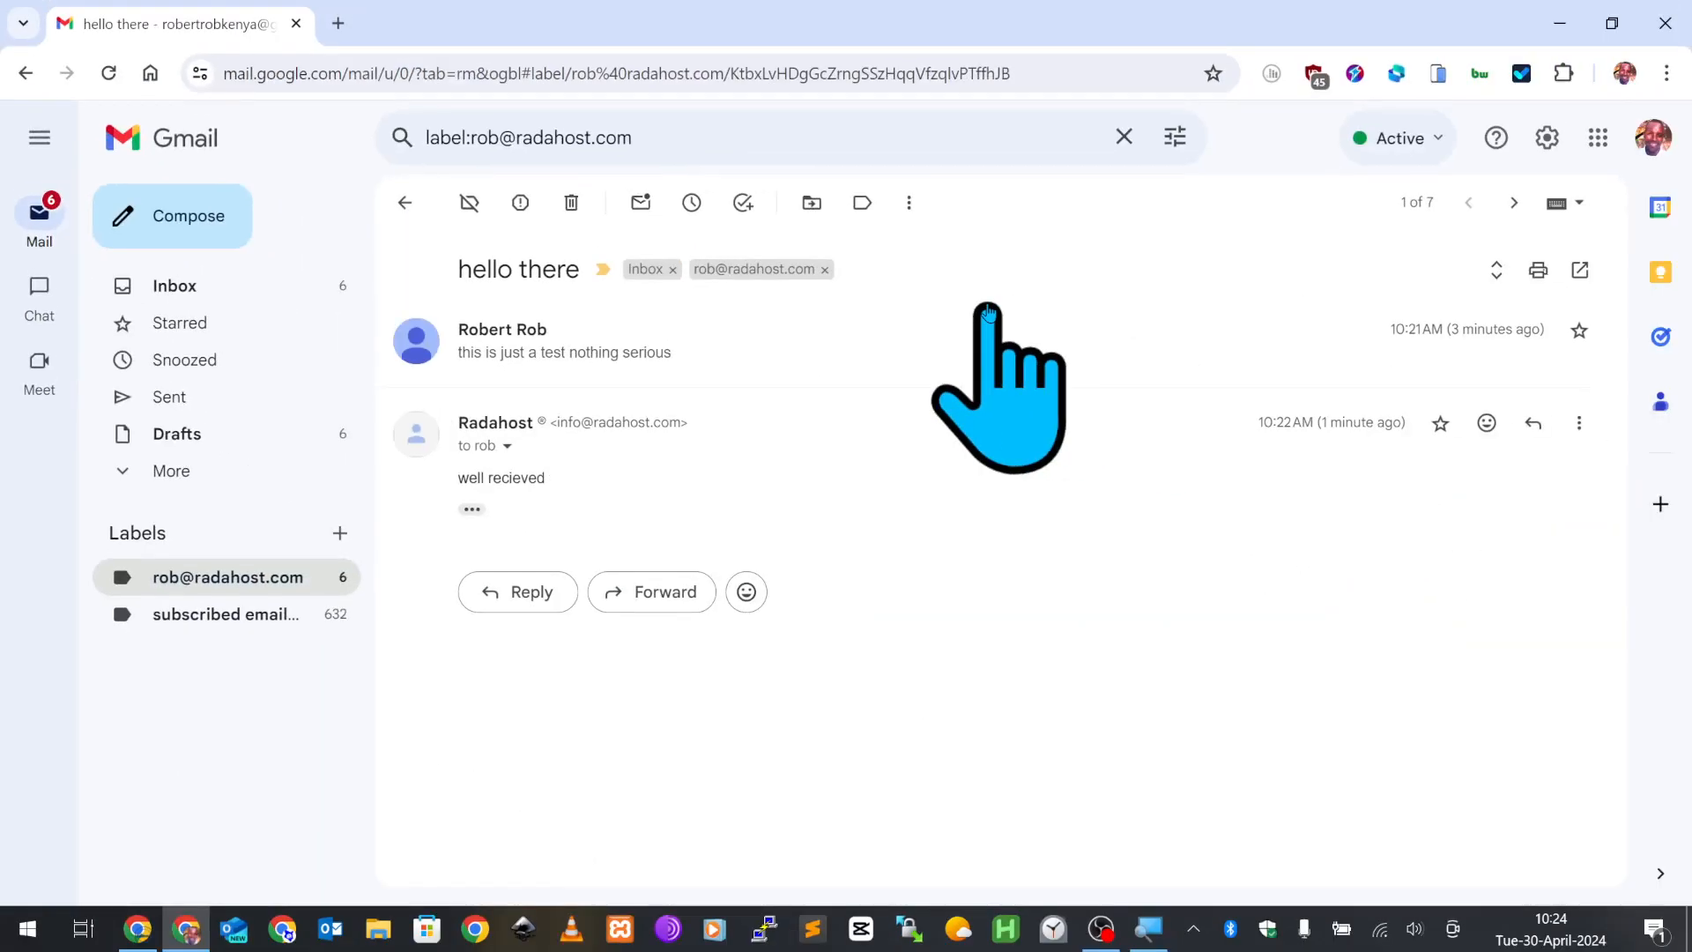